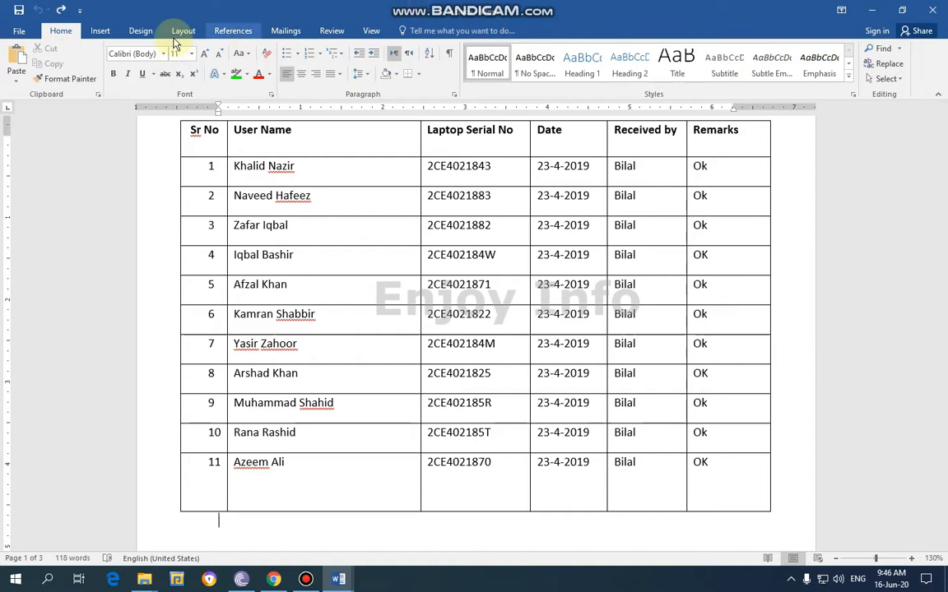
# Examine the available table insertion options and the existing laptop records table on page 1
pyautogui.click(101, 36)
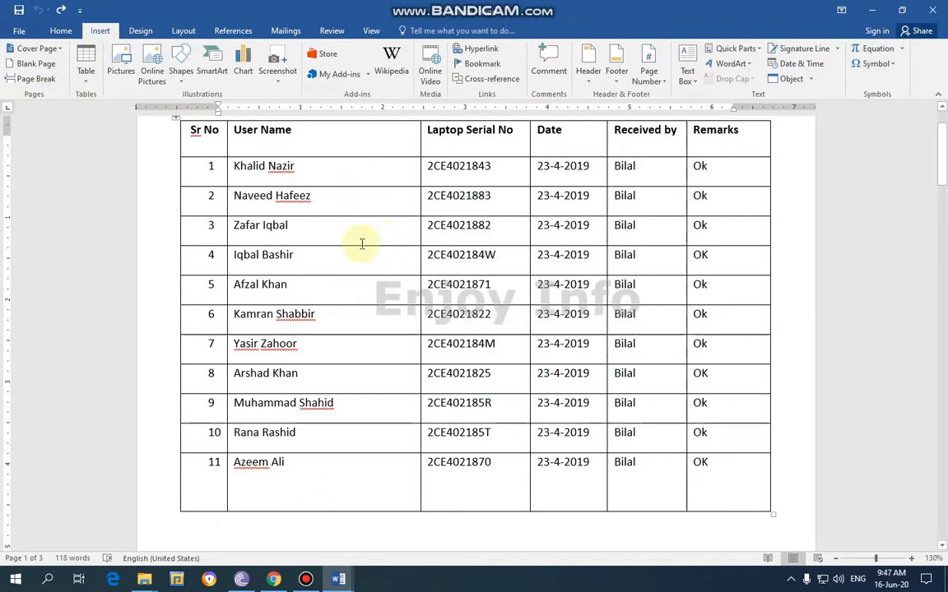
pyautogui.click(86, 87)
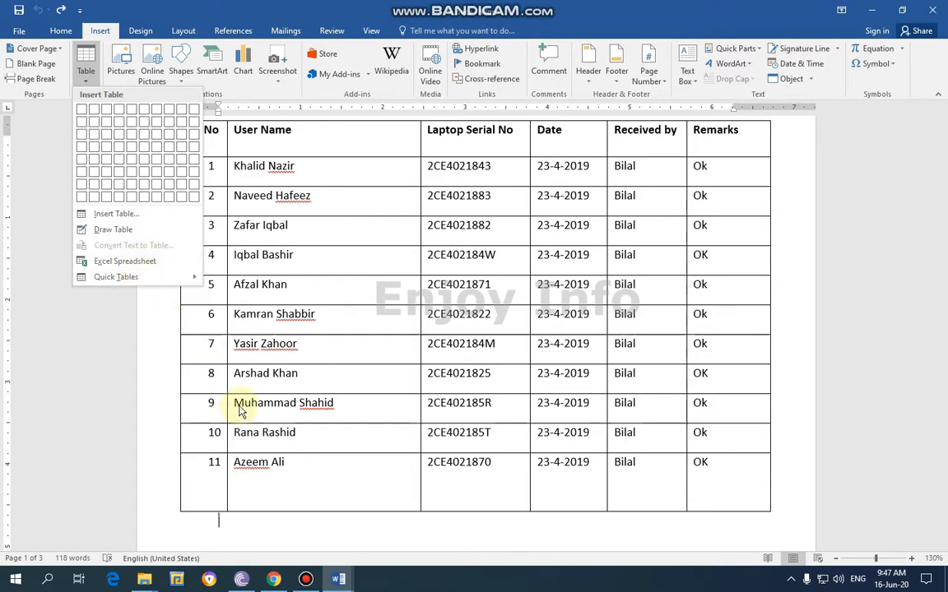
pyautogui.click(408, 520)
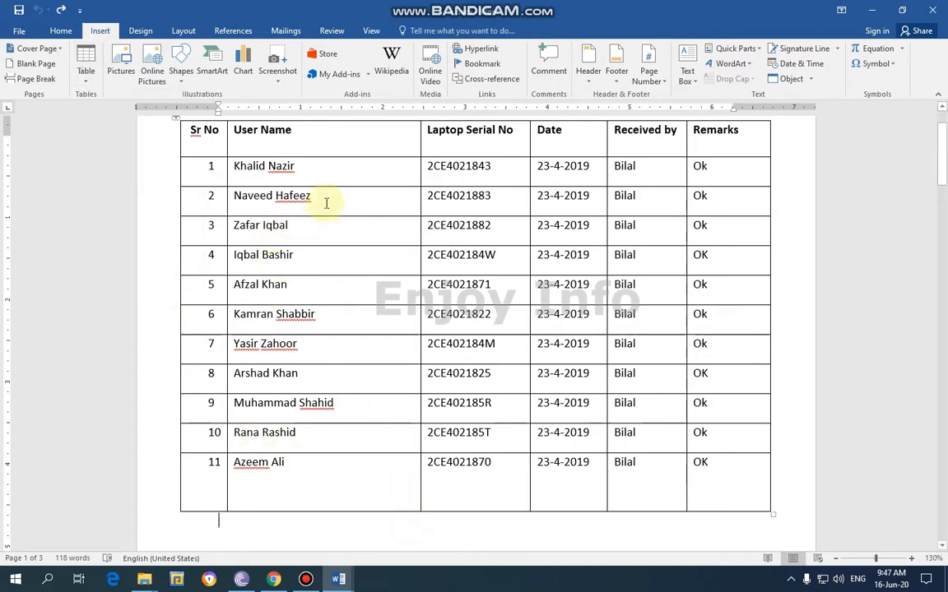
pyautogui.scroll(1, 345, 186)
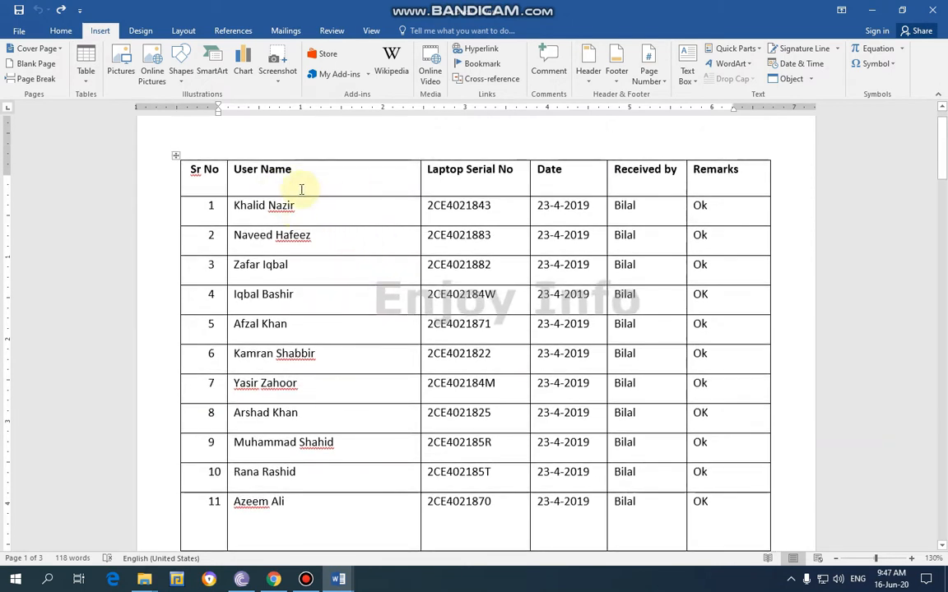
pyautogui.click(306, 190)
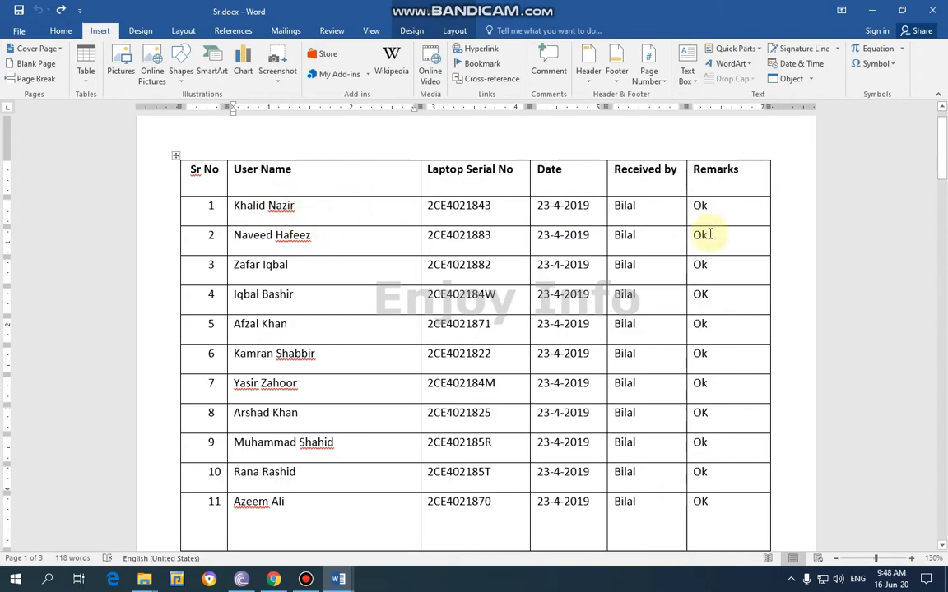
# Insert an empty table with five columns and five rows at the top of the blank second page
pyautogui.scroll(-2, 523, 436)
pyautogui.scroll(-10, 523, 436)
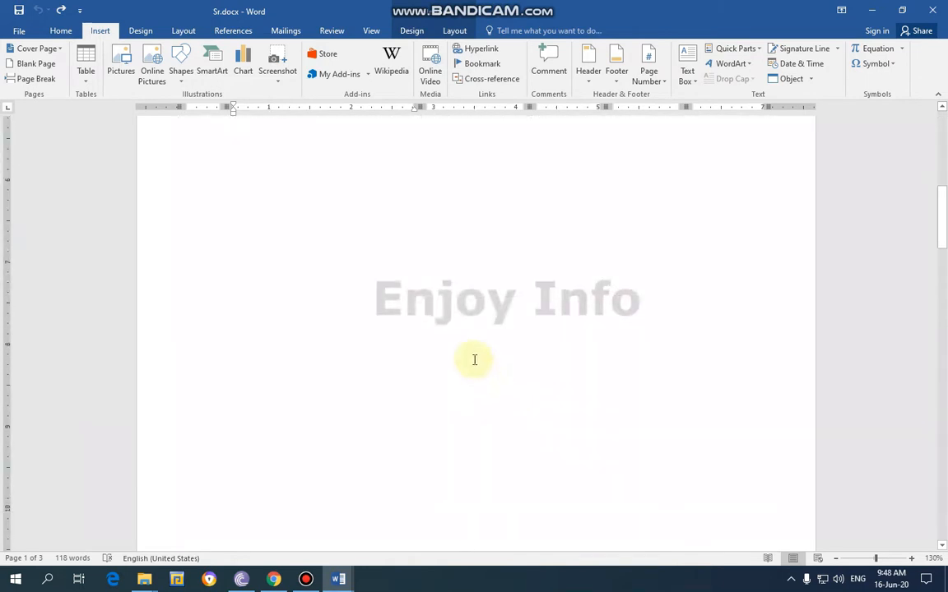
pyautogui.scroll(5, 339, 260)
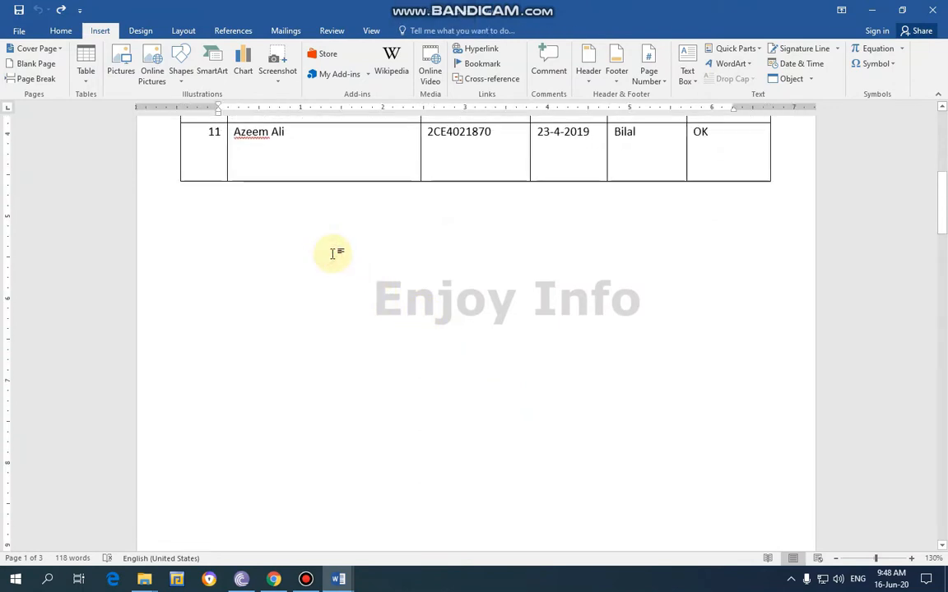
pyautogui.scroll(-5, 398, 272)
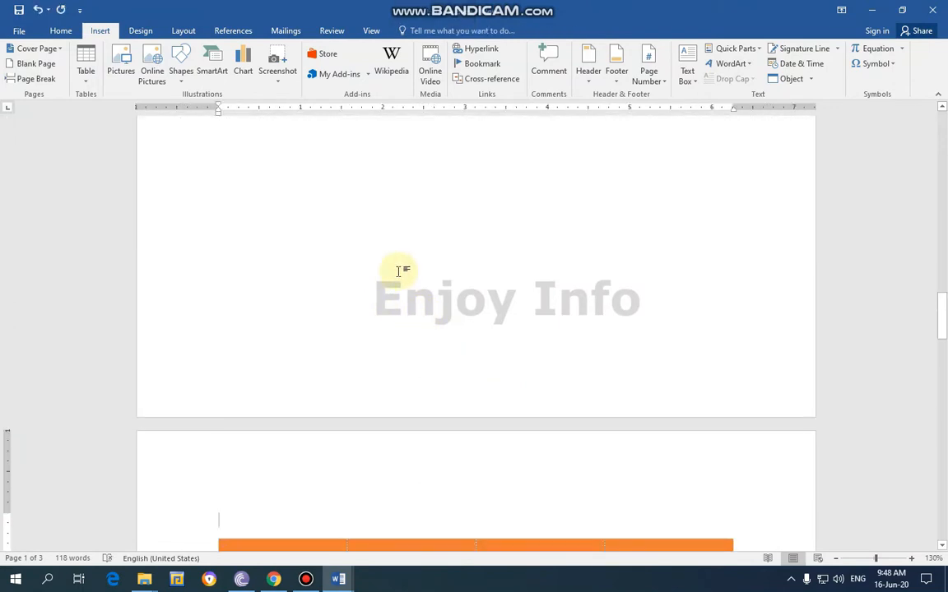
pyautogui.scroll(2, 404, 271)
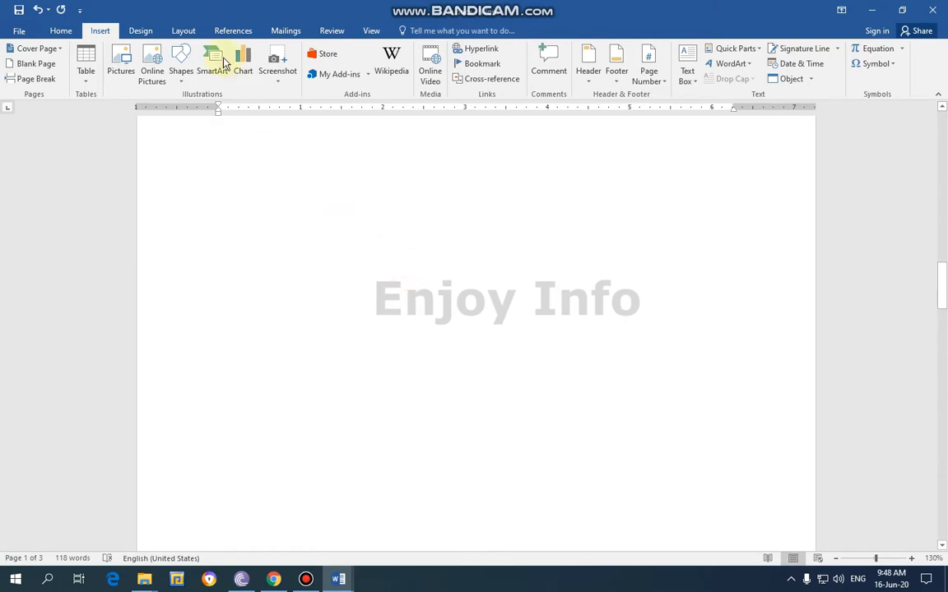
pyautogui.click(86, 82)
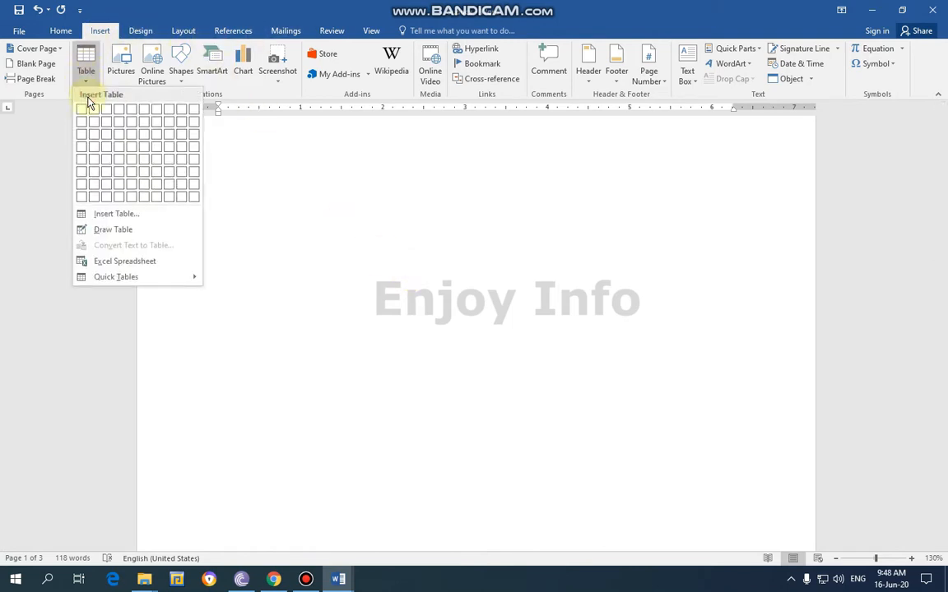
pyautogui.click(316, 145)
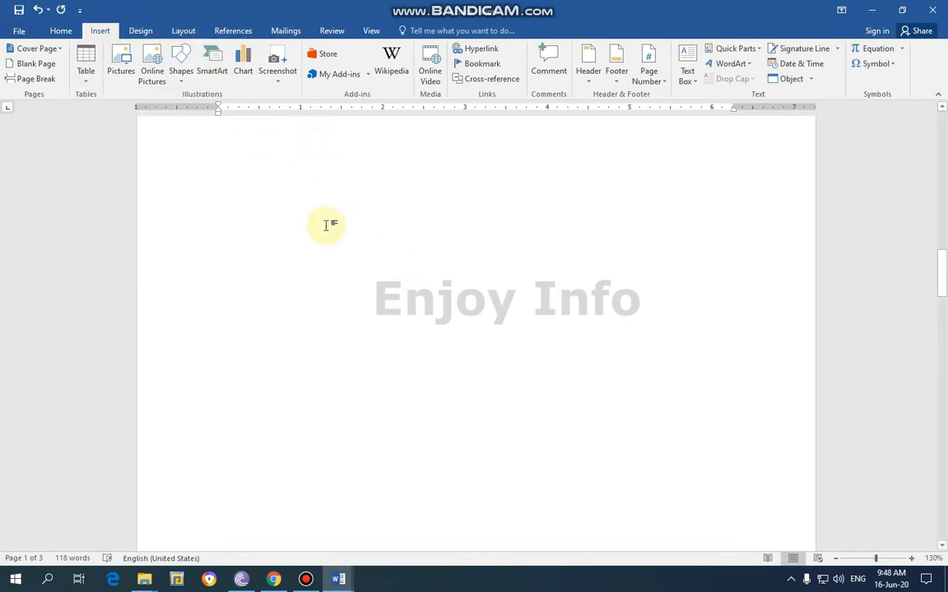
pyautogui.scroll(3, 311, 229)
pyautogui.scroll(-2, 243, 164)
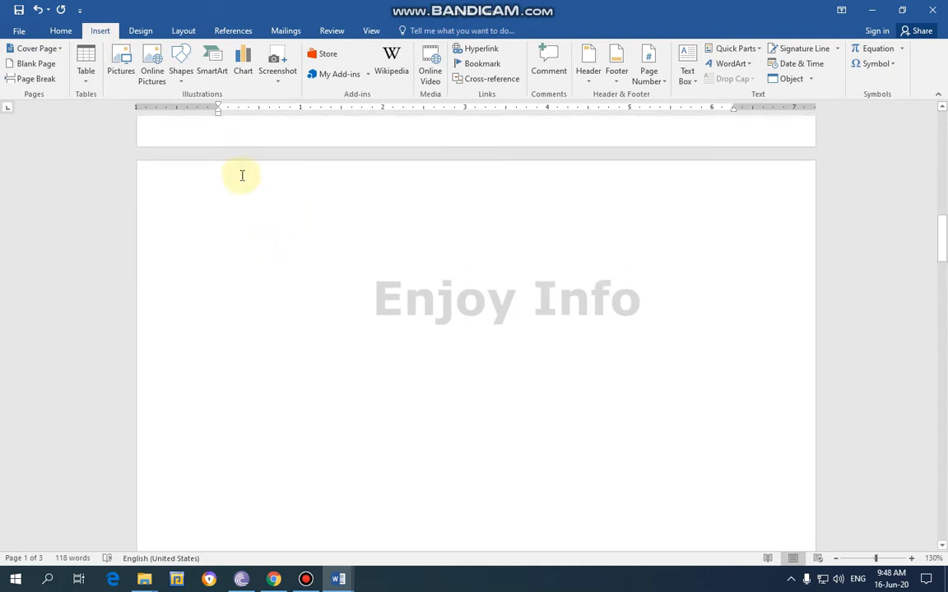
pyautogui.click(87, 82)
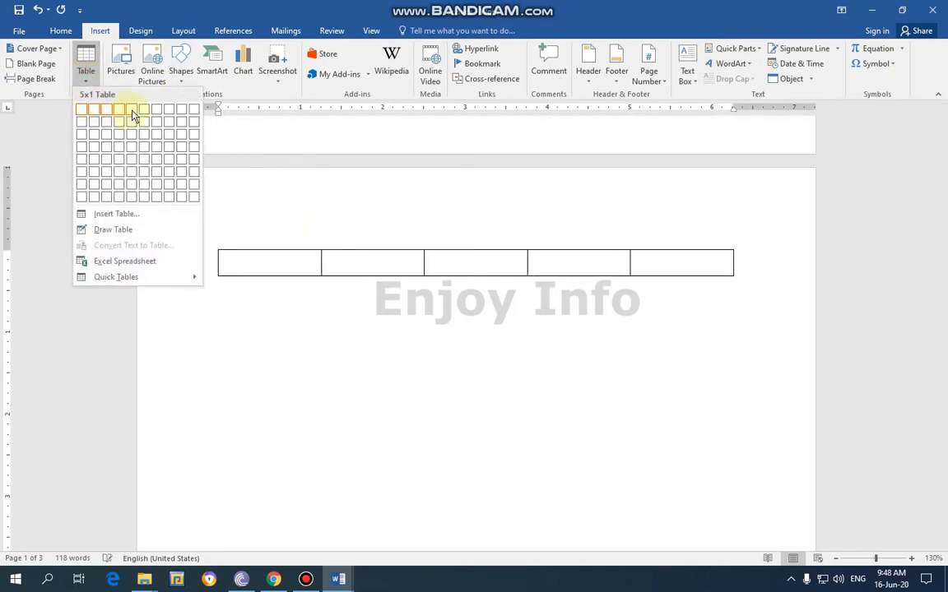
pyautogui.click(129, 158)
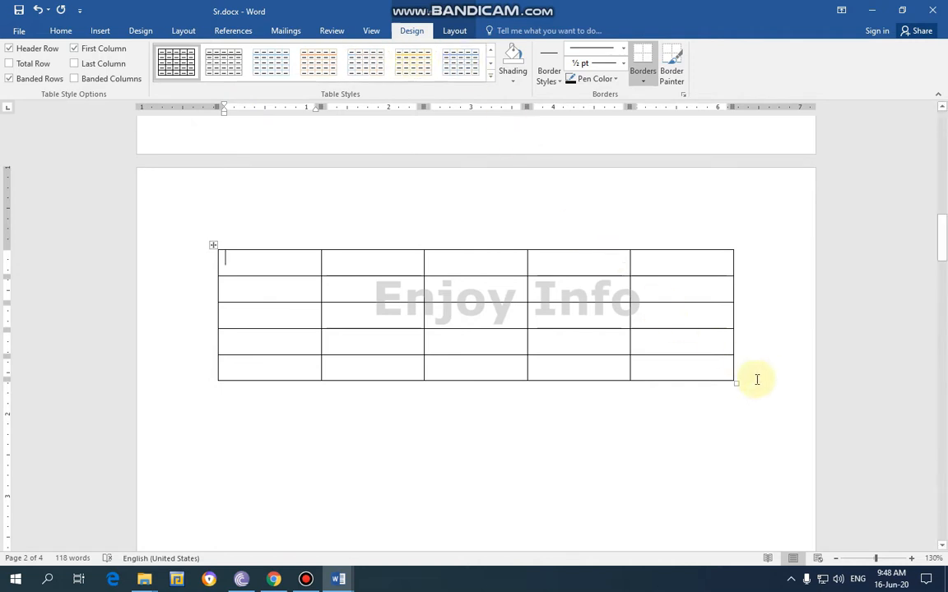
# Apply the orange Grid Tables style with a solid header row and solid first column to the new 5x5 table
pyautogui.moveTo(757, 380); pyautogui.dragTo(246, 248)
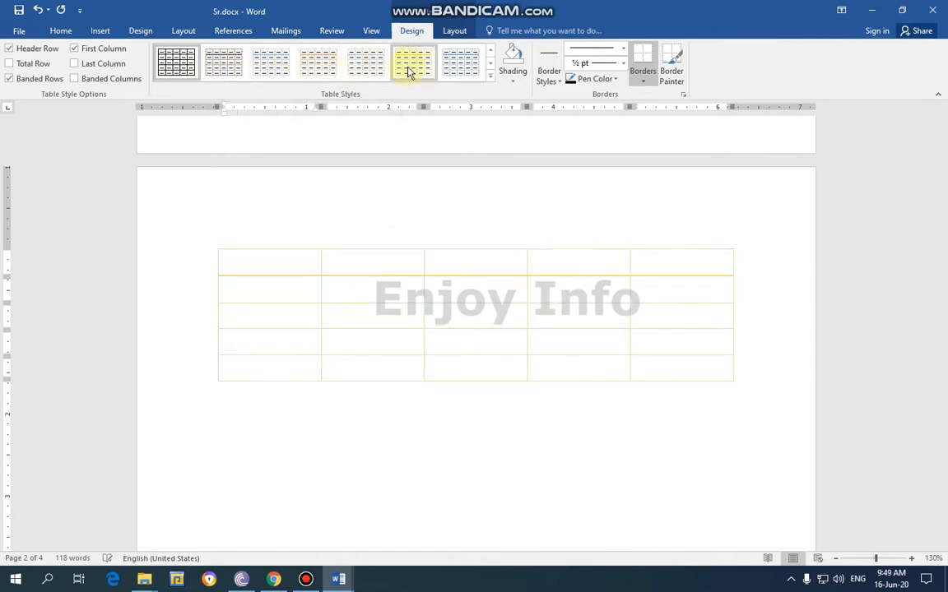
pyautogui.click(490, 75)
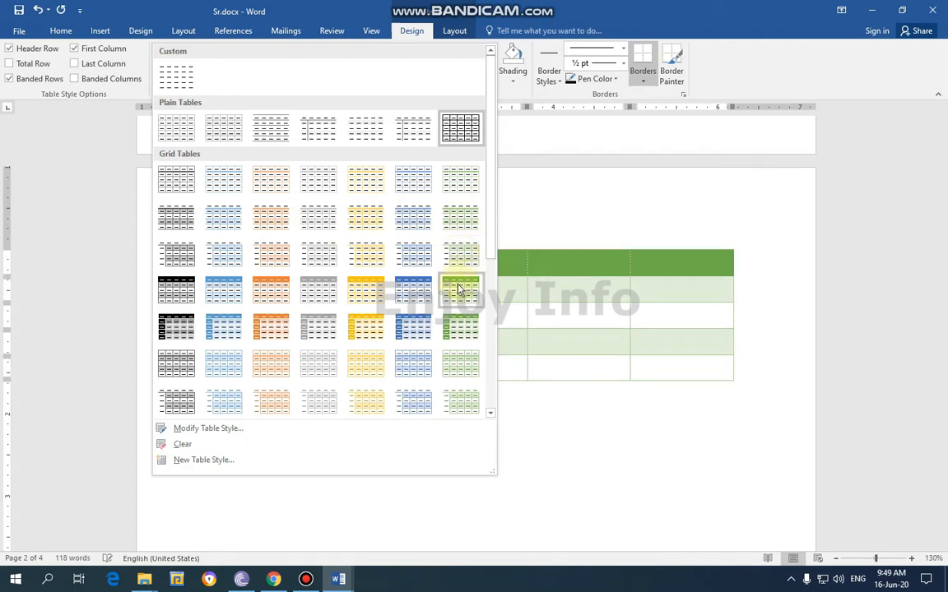
pyautogui.click(267, 330)
pyautogui.click(451, 427)
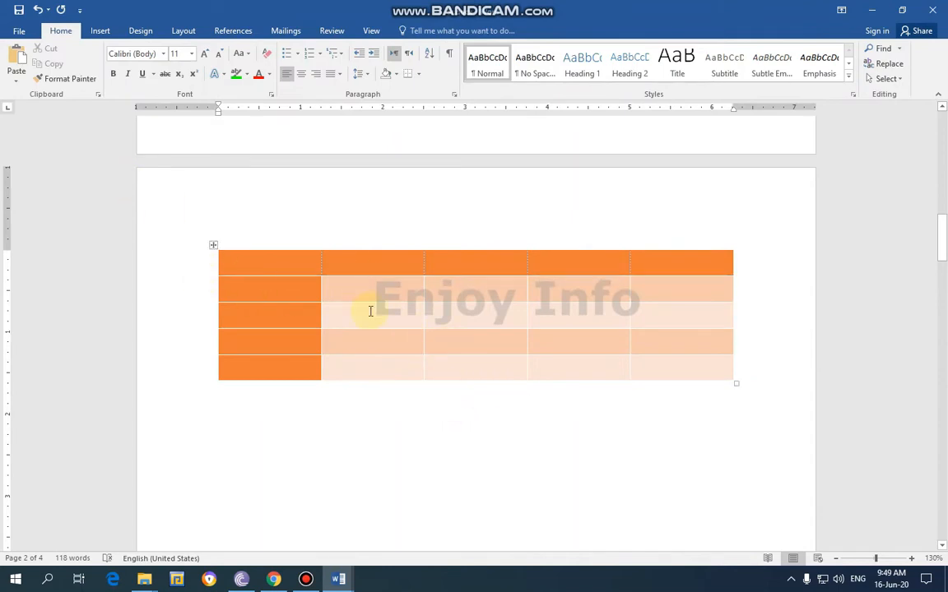
# Switch the orange table's Header Row formatting off and on repeatedly to compare the first row, leaving it on
pyautogui.click(306, 258)
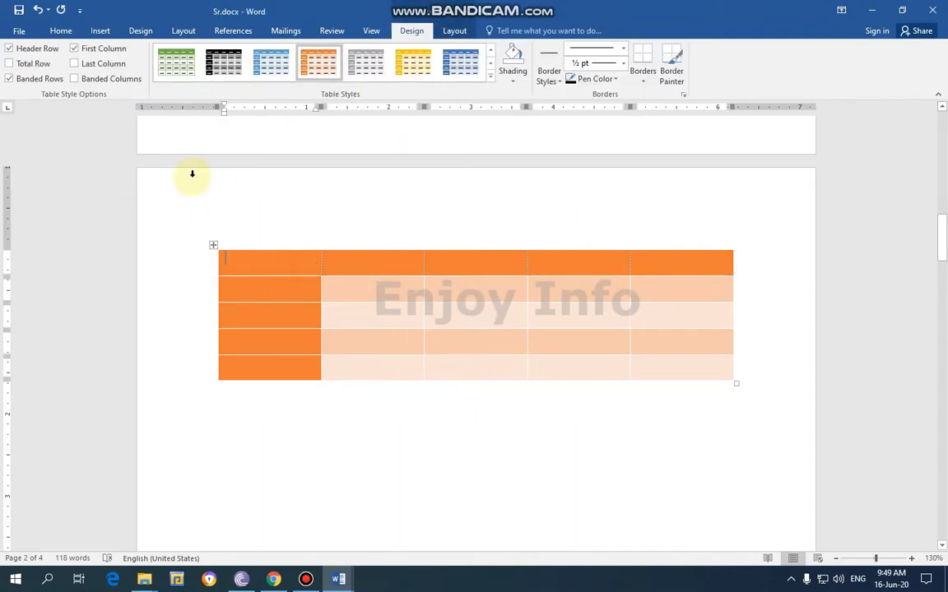
pyautogui.click(10, 49)
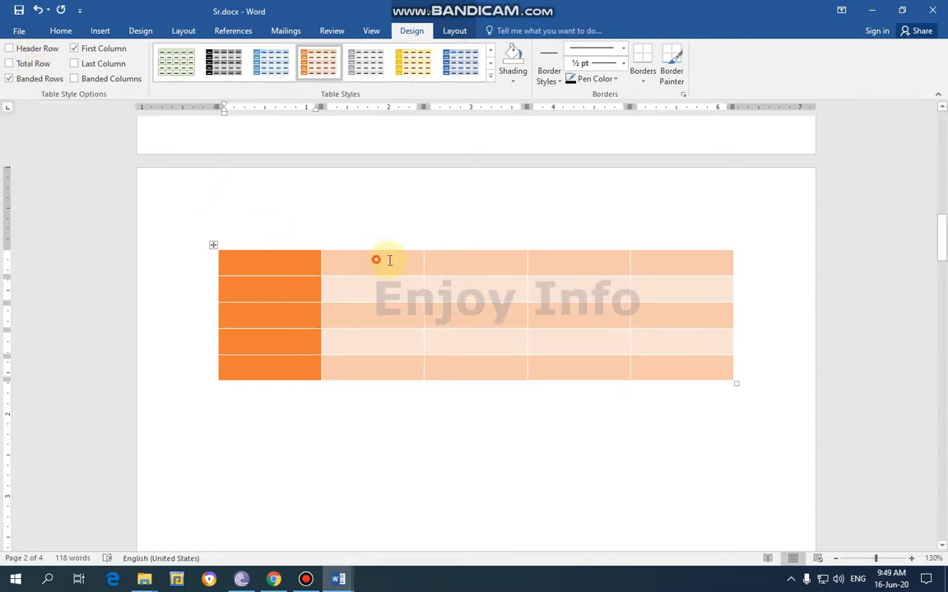
pyautogui.moveTo(389, 260)
pyautogui.mouseDown()
pyautogui.moveTo(677, 269)
pyautogui.moveTo(384, 261)
pyautogui.mouseUp()
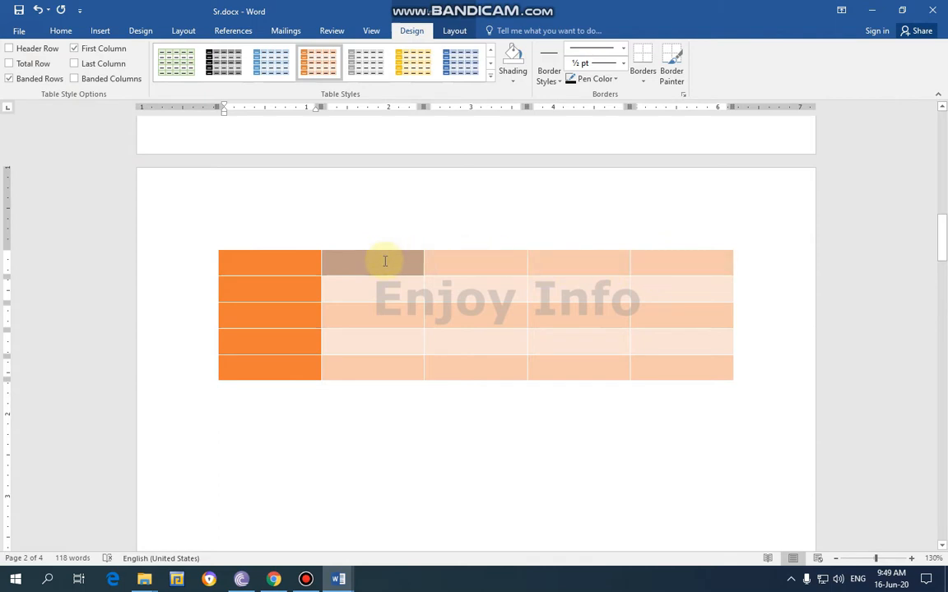
pyautogui.click(272, 258)
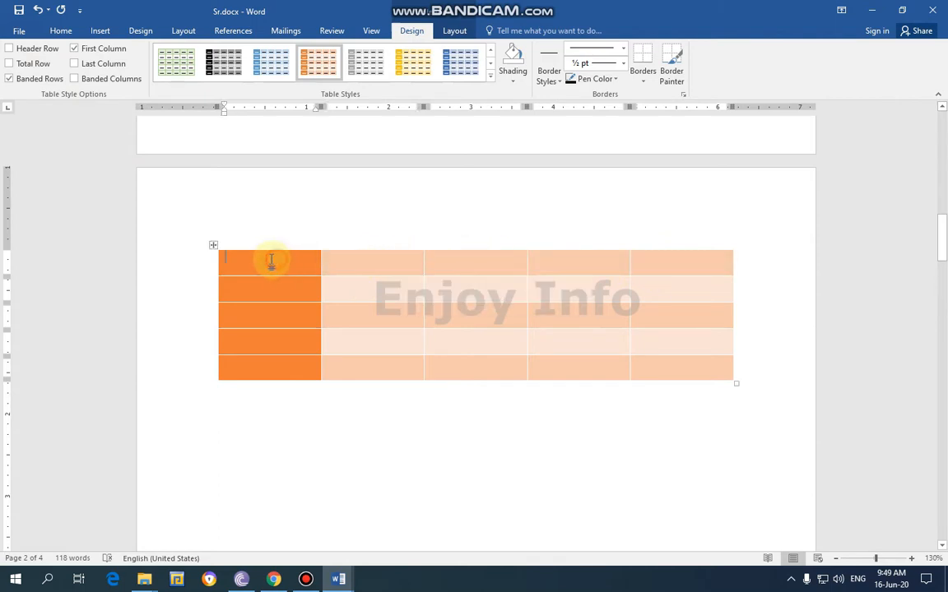
pyautogui.click(10, 49)
pyautogui.click(10, 49)
pyautogui.click(10, 49)
pyautogui.click(9, 50)
pyautogui.click(10, 49)
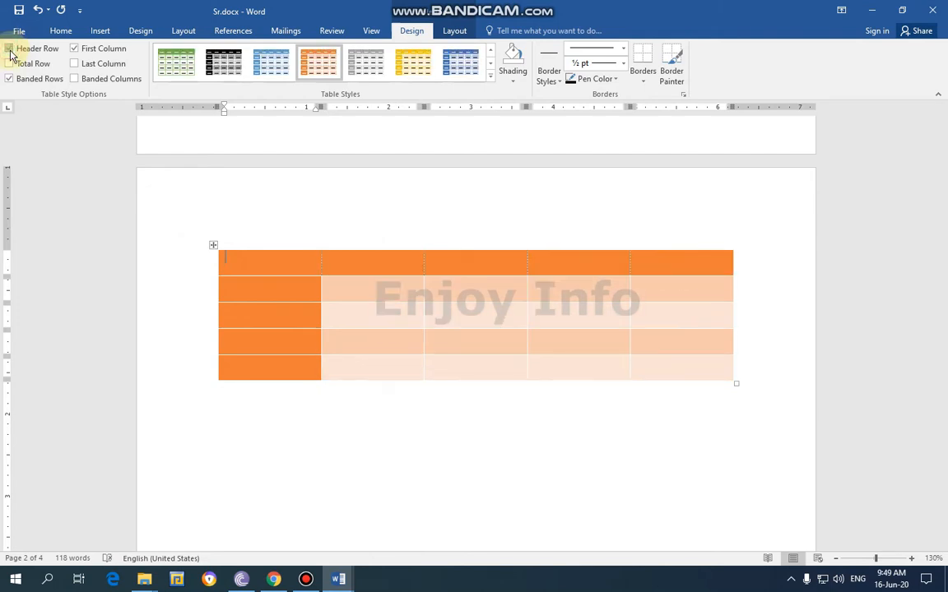
# Try the Total Row option on the orange table and restore it, then switch Banded Rows off and back on
pyautogui.click(10, 64)
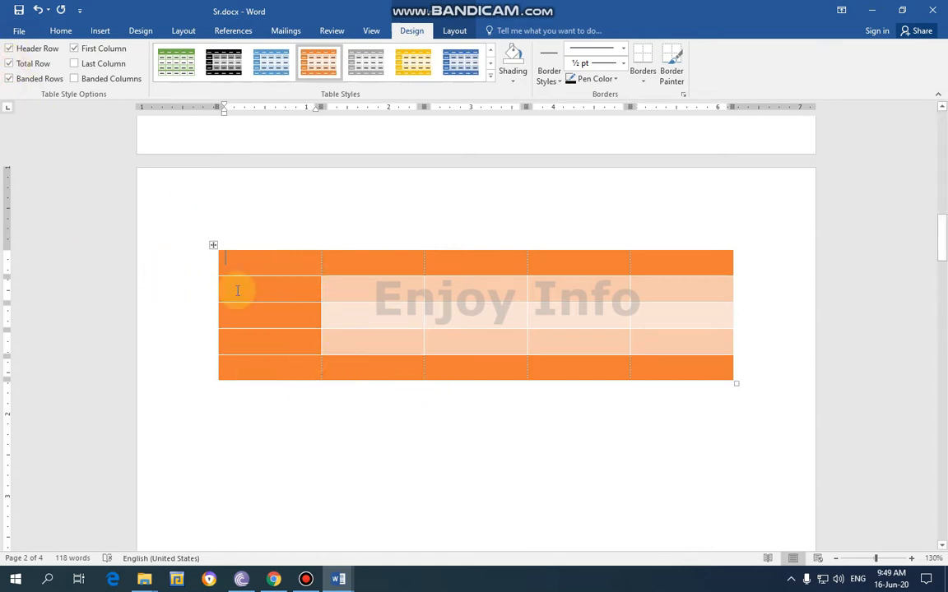
pyautogui.click(230, 261)
pyautogui.click(10, 64)
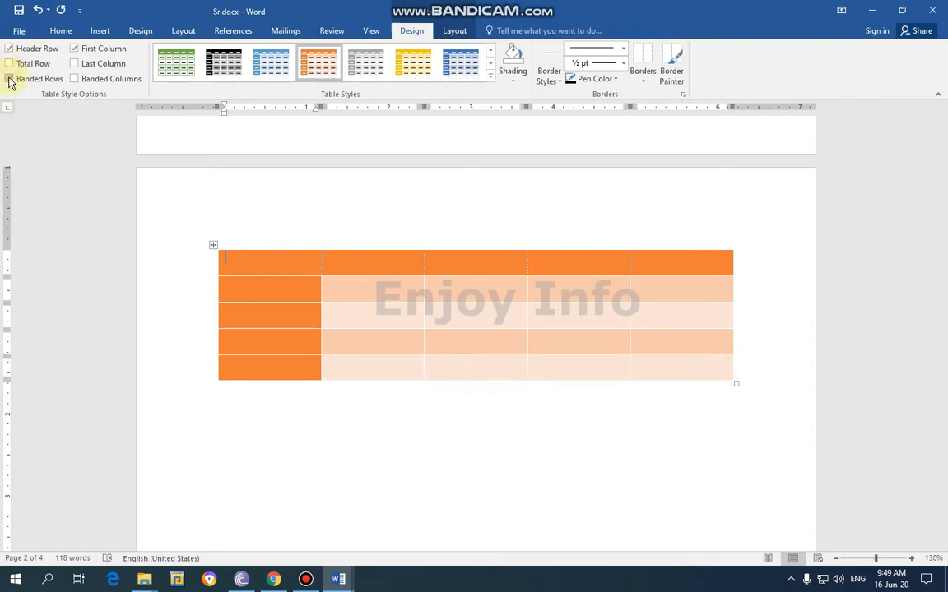
pyautogui.click(10, 79)
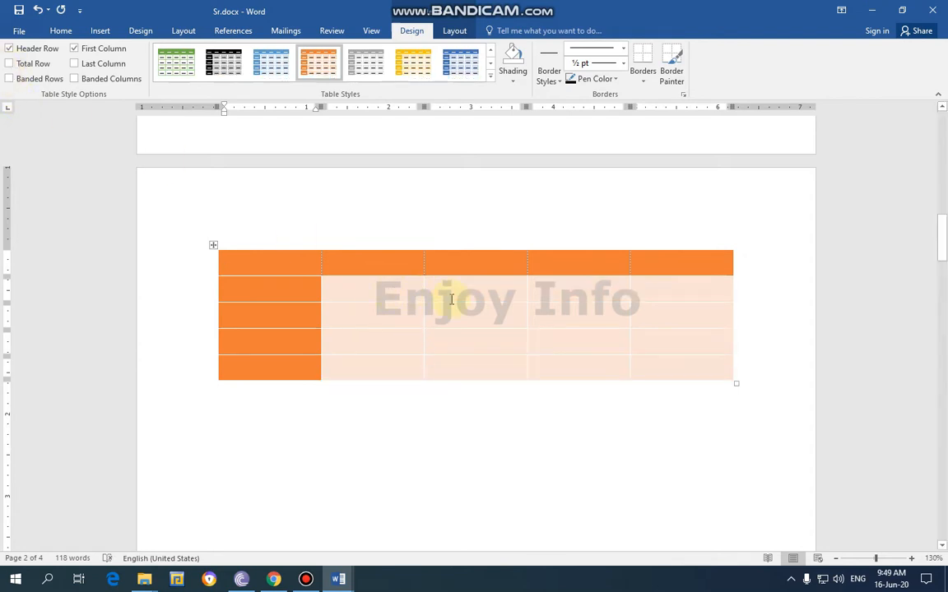
pyautogui.click(10, 79)
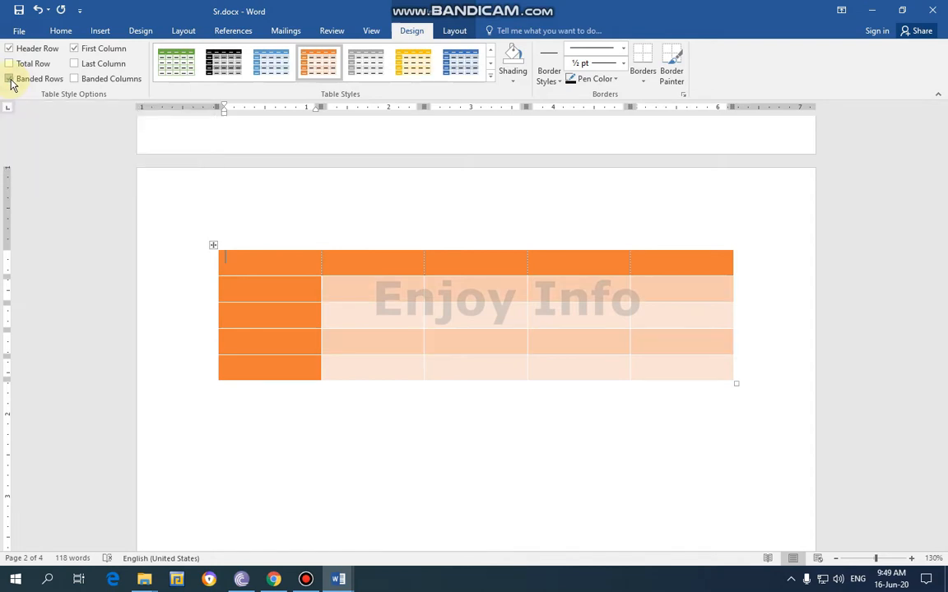
# Try different First Column and Last Column combinations on the orange table, ending with only First Column enabled
pyautogui.click(75, 51)
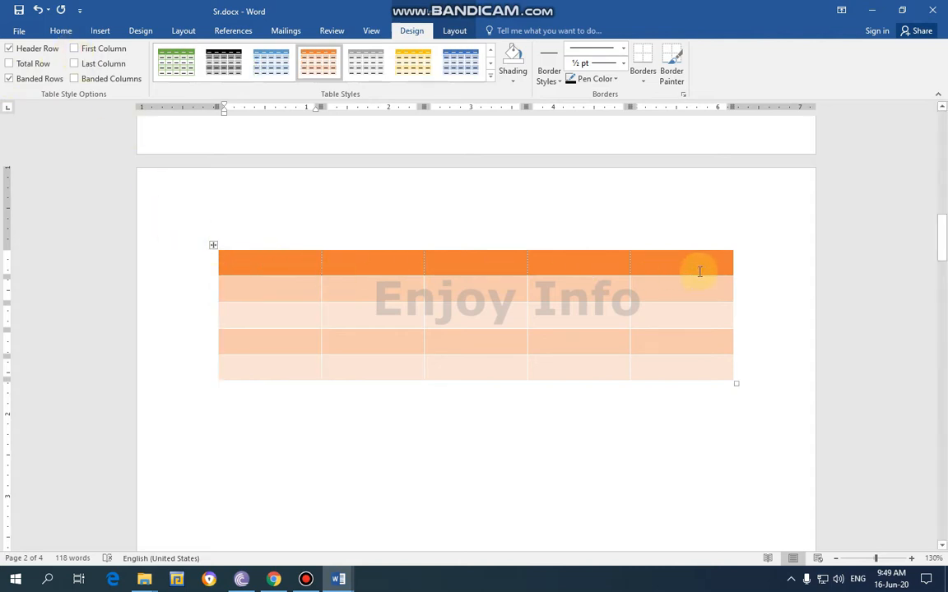
pyautogui.click(75, 48)
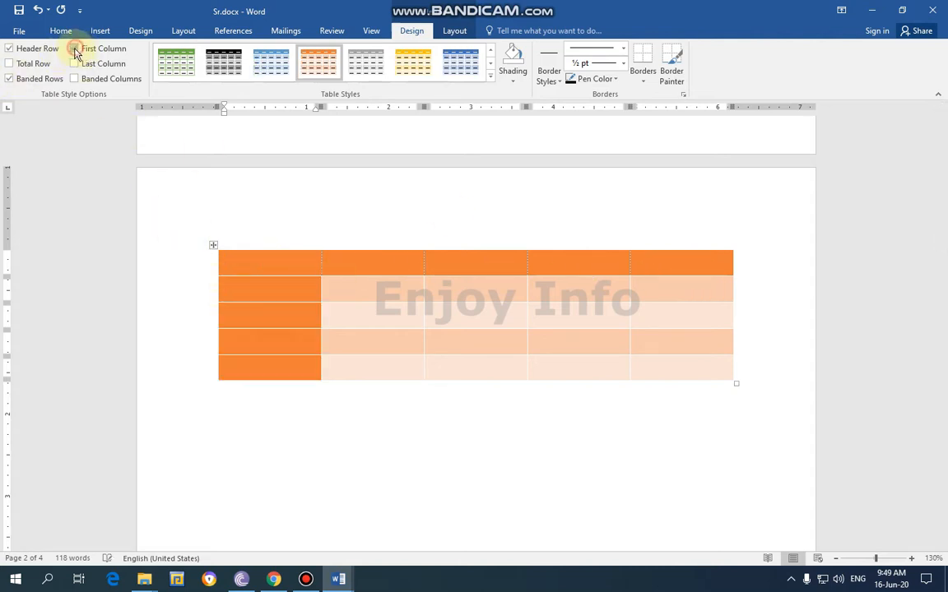
pyautogui.click(75, 64)
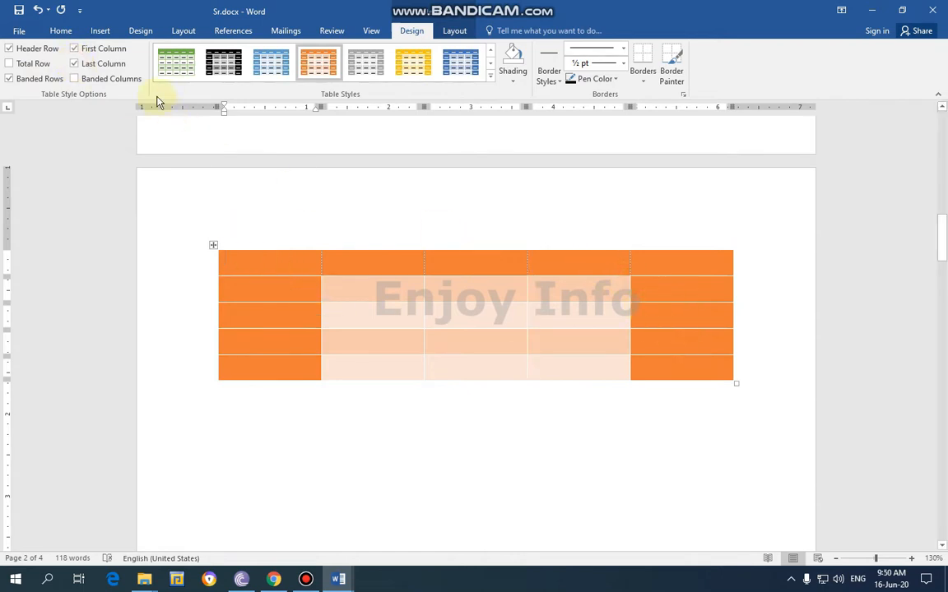
pyautogui.click(75, 48)
pyautogui.click(76, 64)
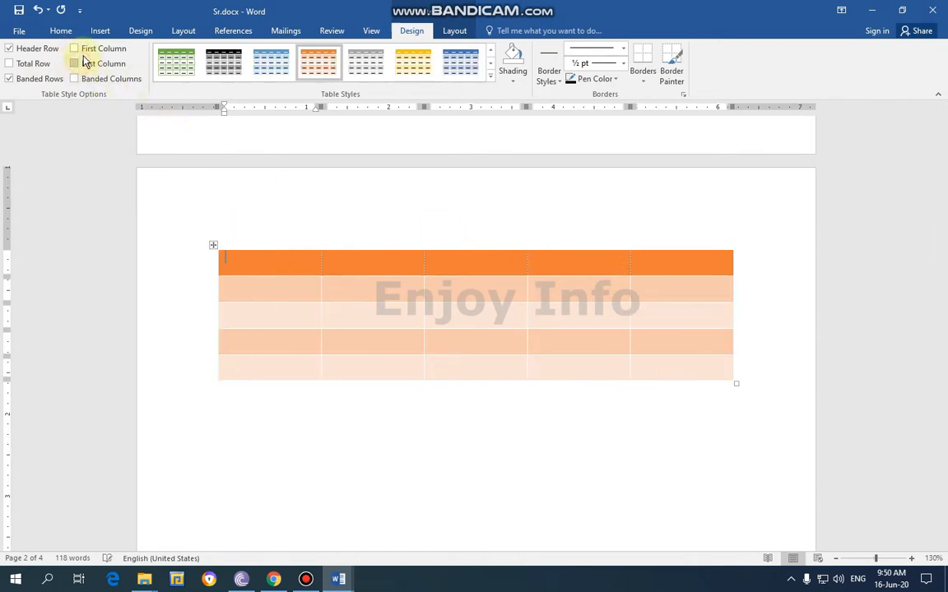
pyautogui.click(75, 48)
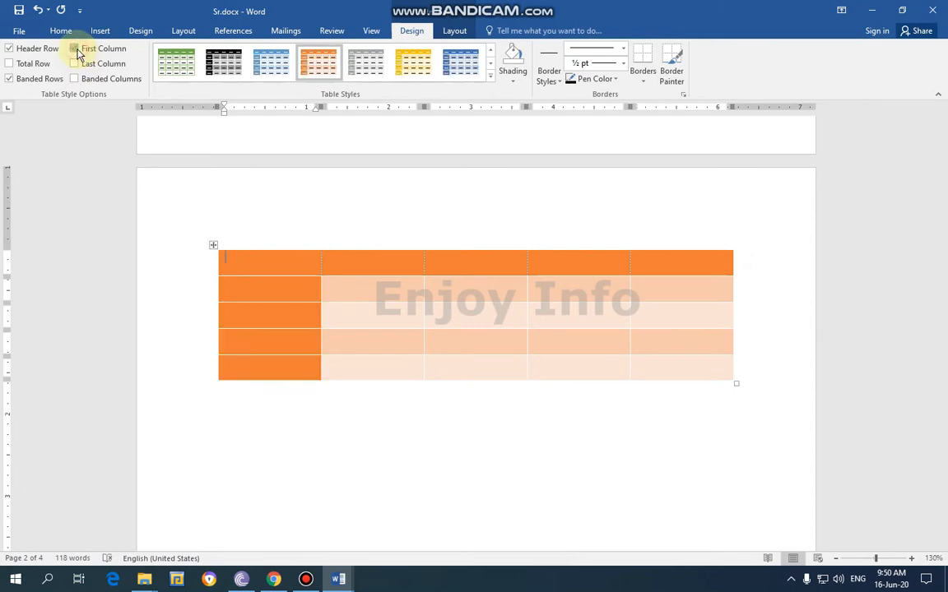
# Turn off the Header Row and First Column formatting of the orange table
pyautogui.click(9, 49)
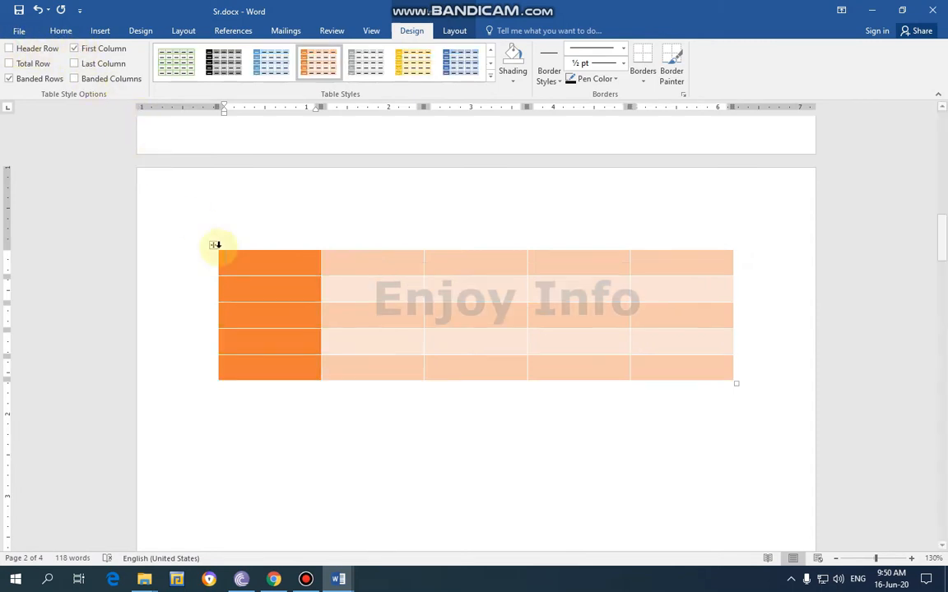
pyautogui.click(74, 49)
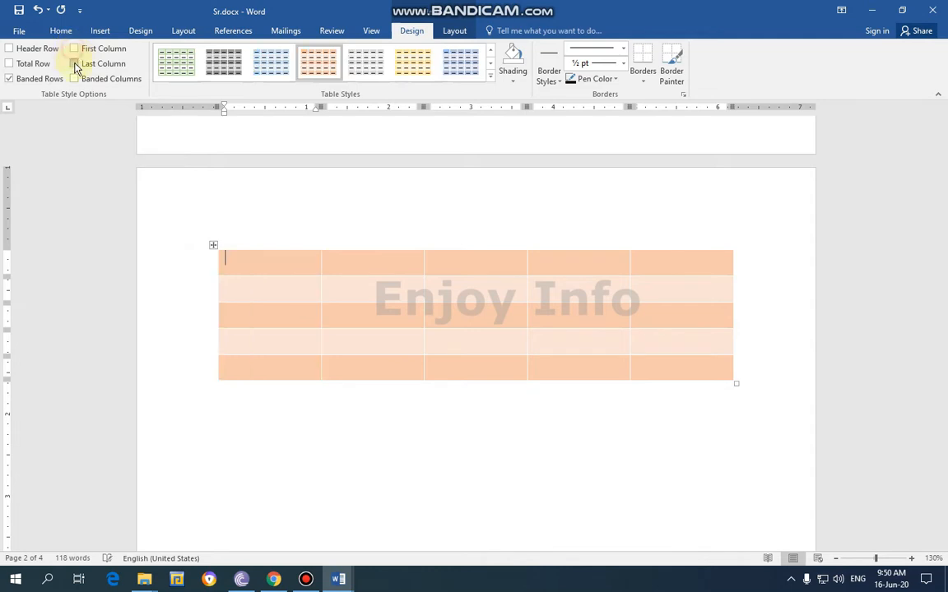
# Try the Last Column and Banded Columns options on the orange table, switching each one on and off again
pyautogui.click(74, 62)
pyautogui.click(73, 63)
pyautogui.click(75, 79)
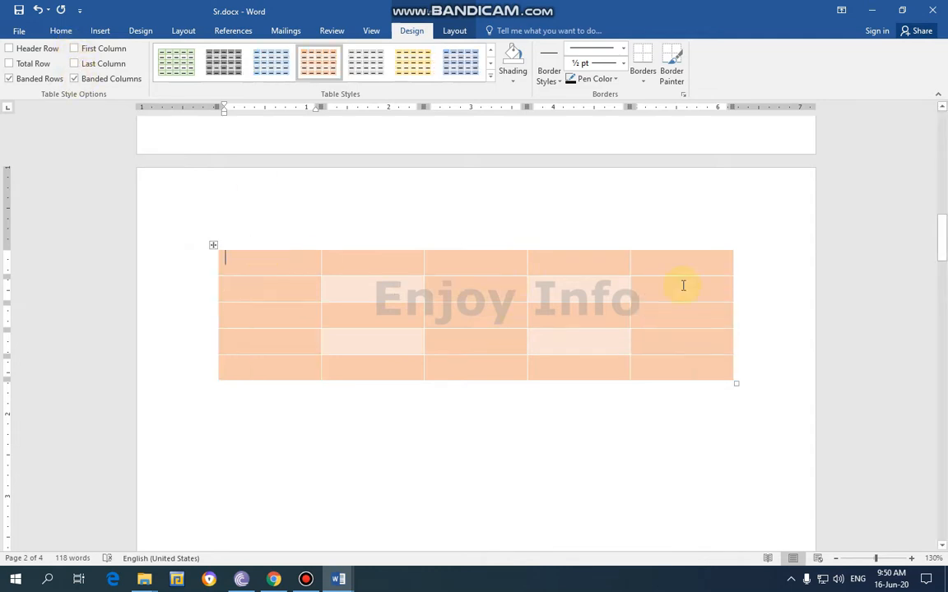
pyautogui.click(75, 79)
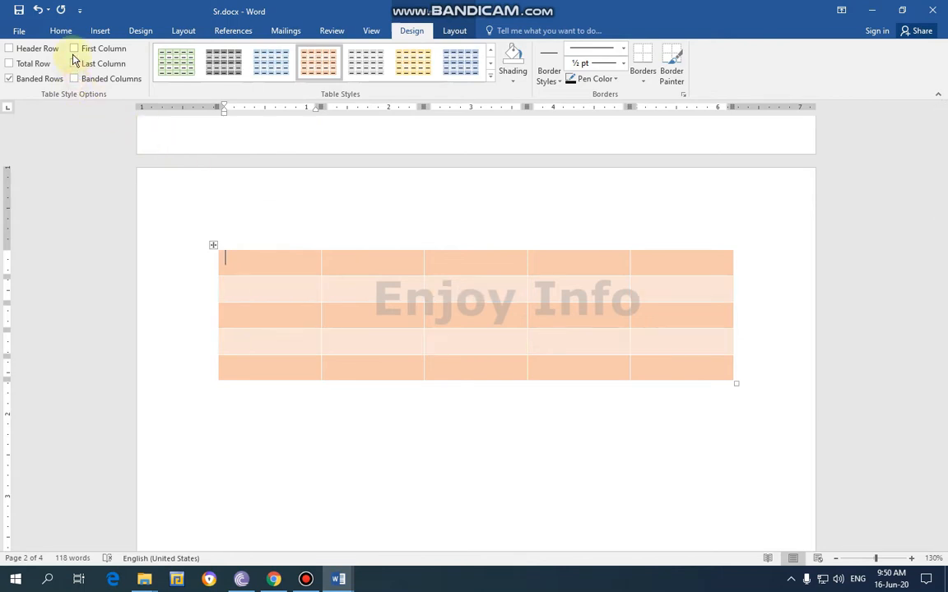
# Turn the Header Row and First Column formatting of the orange table back on
pyautogui.click(11, 50)
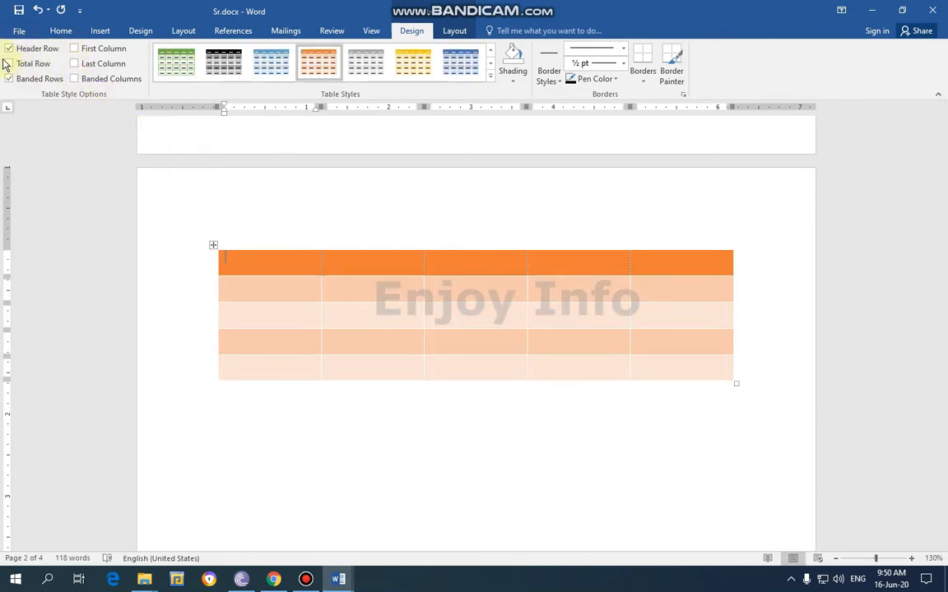
pyautogui.click(75, 49)
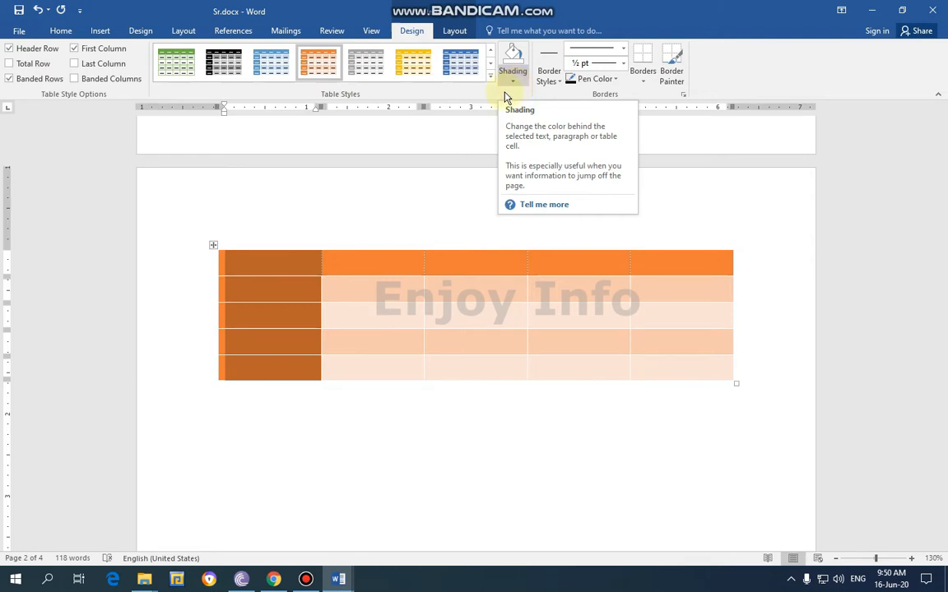
pyautogui.click(394, 223)
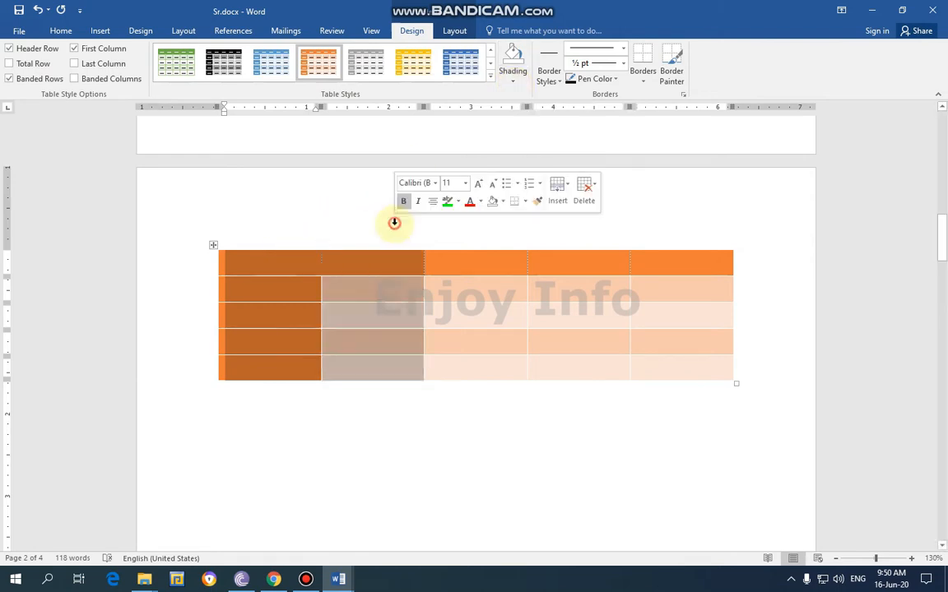
pyautogui.click(306, 264)
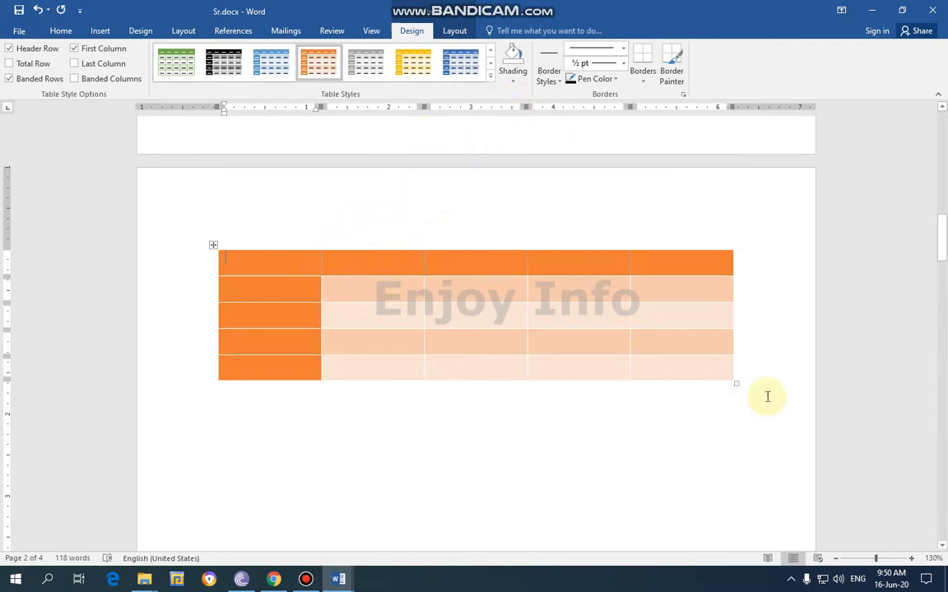
pyautogui.moveTo(766, 397); pyautogui.dragTo(218, 262)
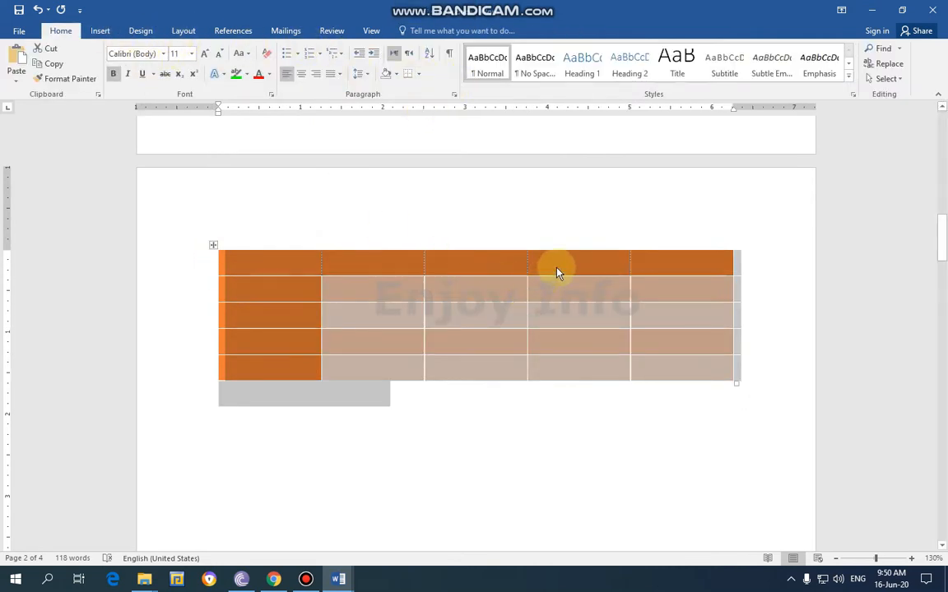
pyautogui.click(147, 32)
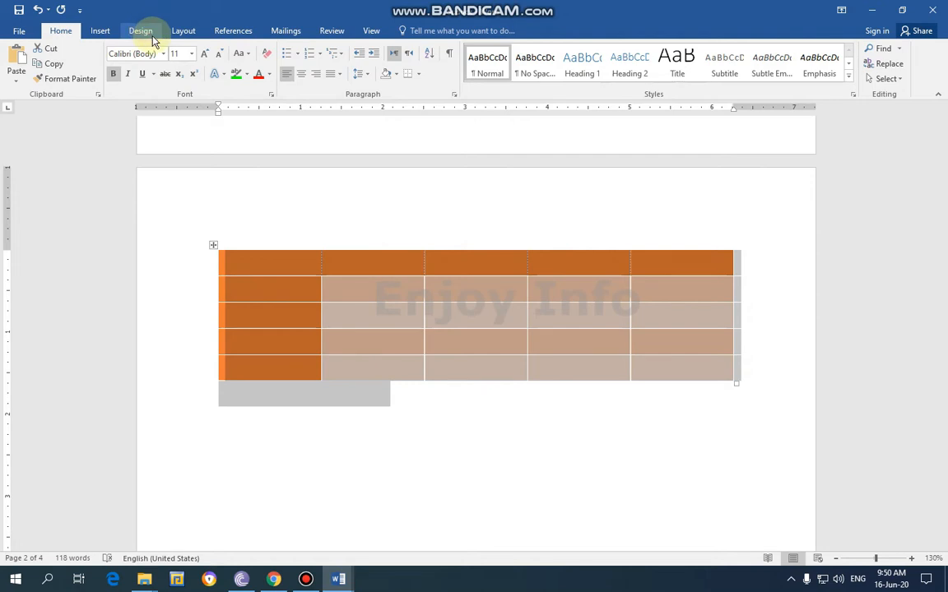
pyautogui.click(100, 30)
pyautogui.click(431, 258)
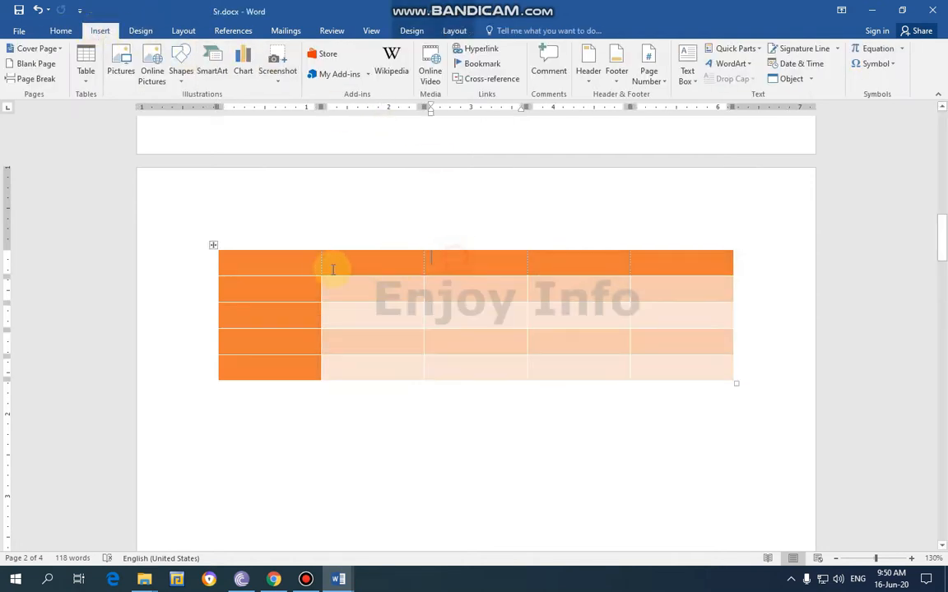
# Apply the black-bordered grid style from the Plain Tables group to the orange table
pyautogui.click(411, 30)
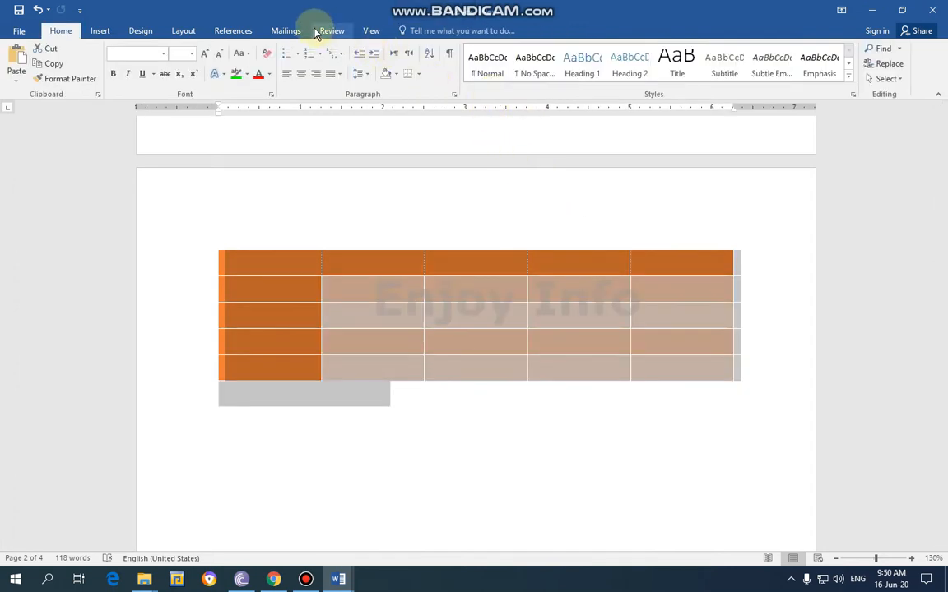
pyautogui.click(415, 241)
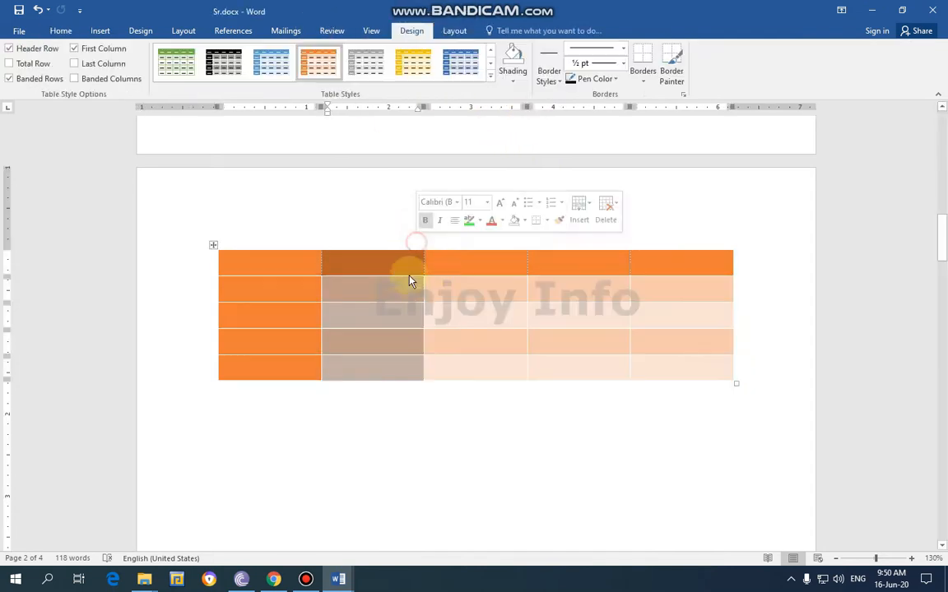
pyautogui.click(303, 250)
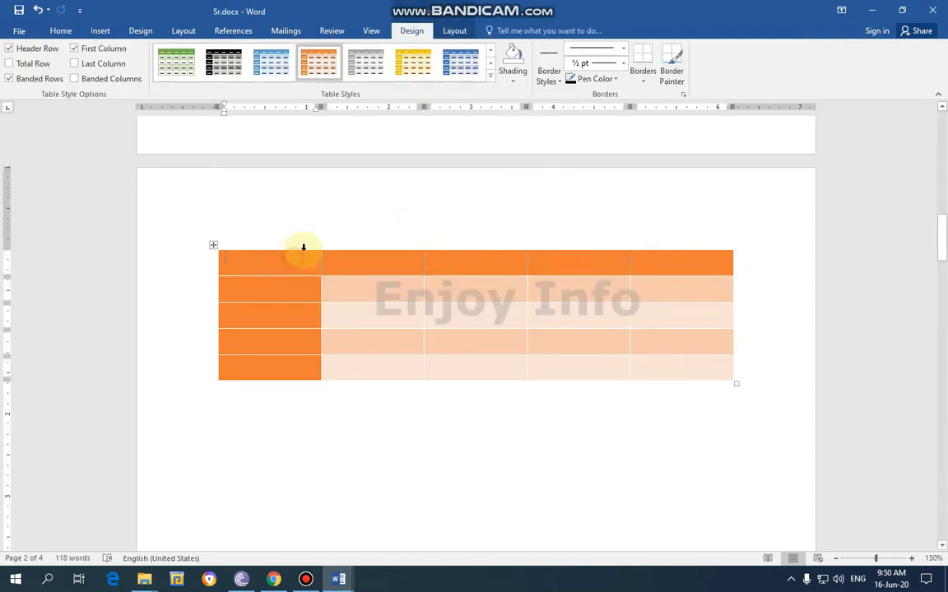
pyautogui.click(490, 75)
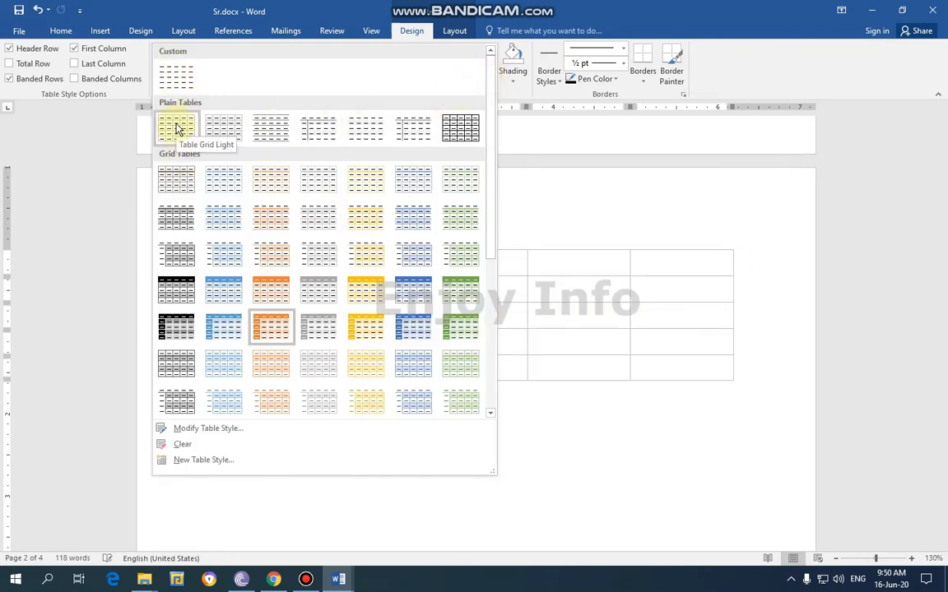
pyautogui.click(460, 128)
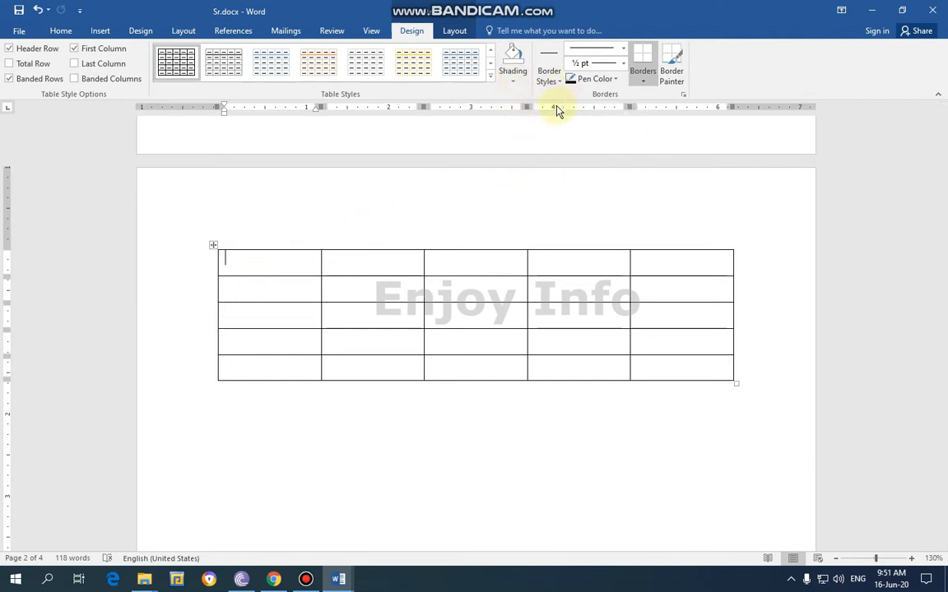
# Shade the first cell of row 1 and the second cell of row 2 black
pyautogui.click(512, 81)
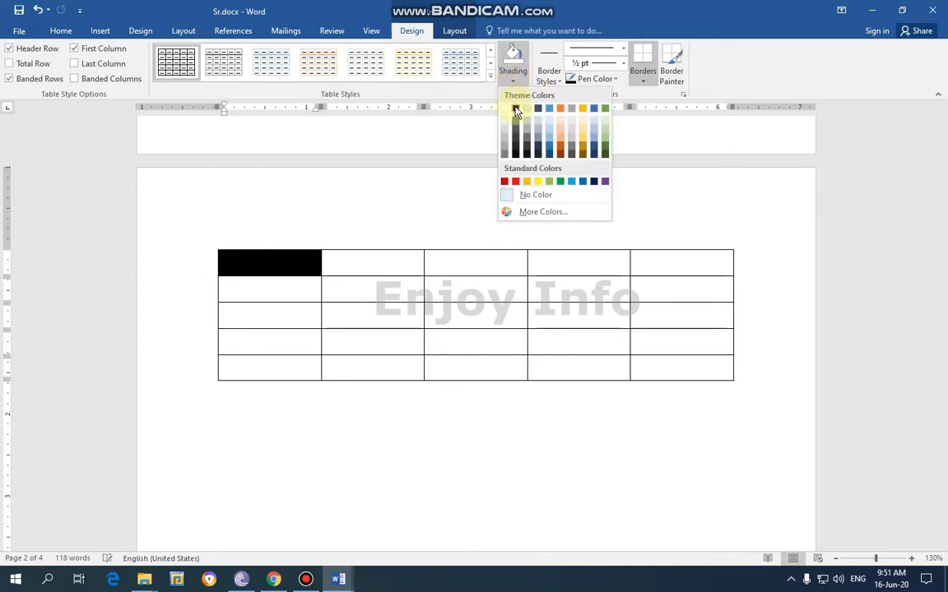
pyautogui.click(516, 109)
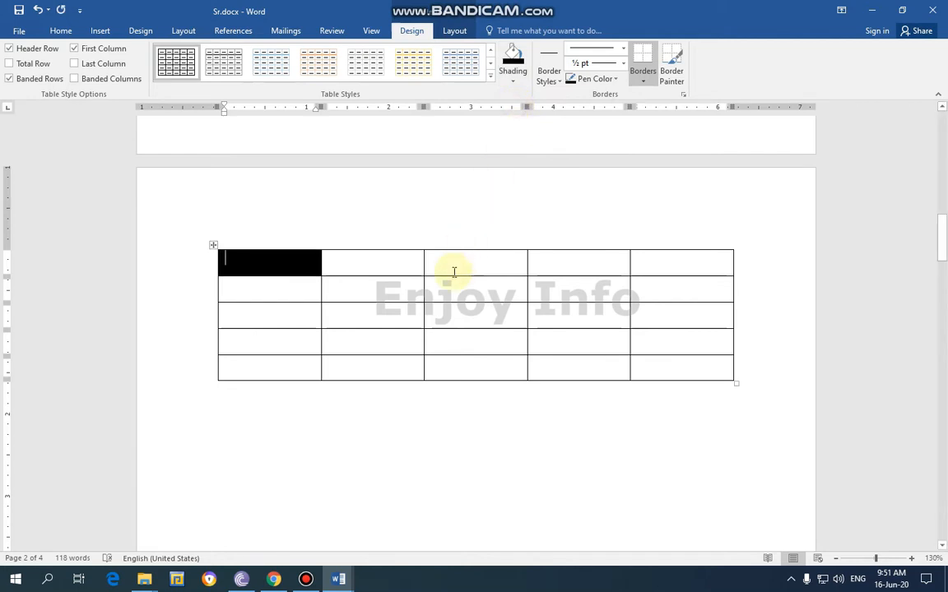
pyautogui.click(513, 81)
pyautogui.click(516, 110)
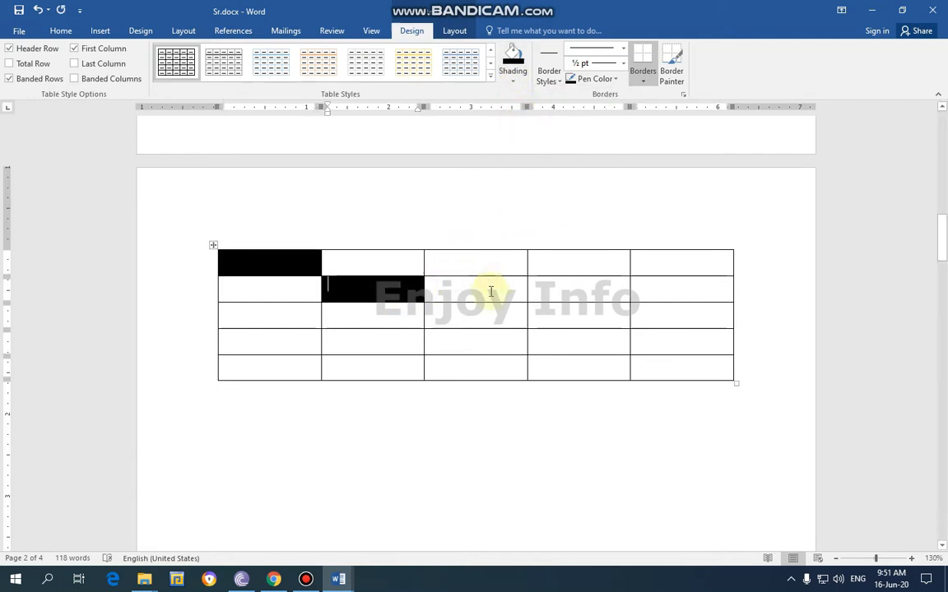
pyautogui.click(513, 81)
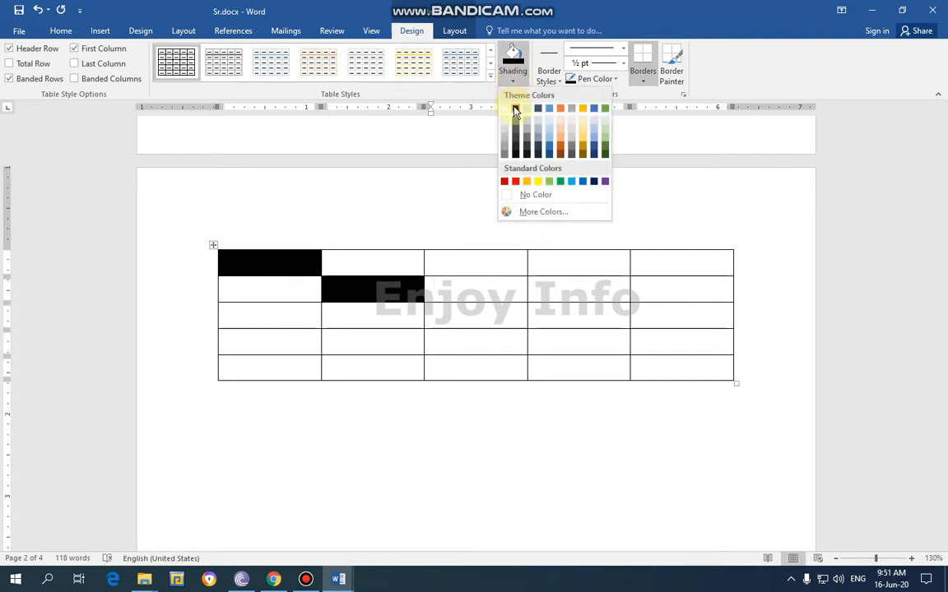
pyautogui.click(516, 111)
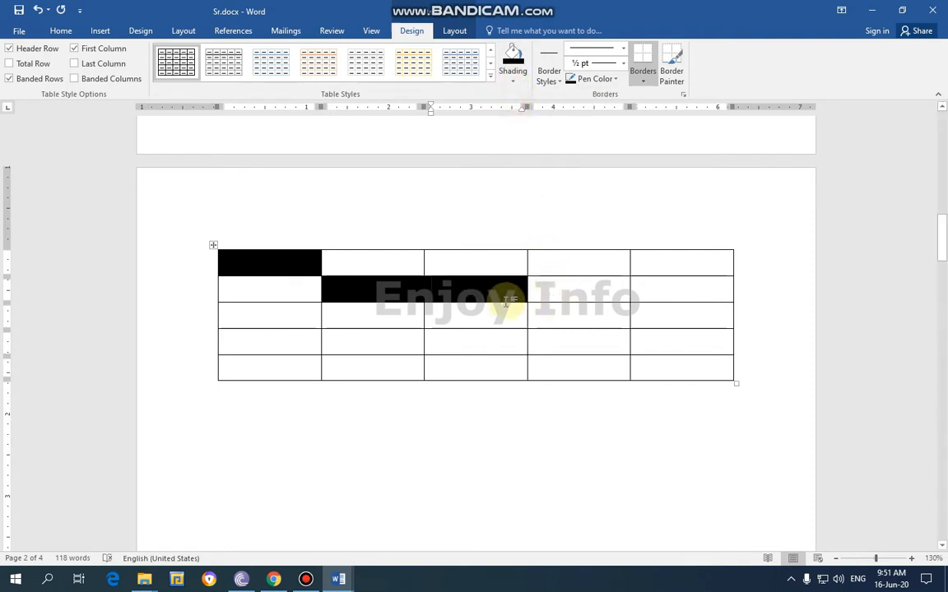
pyautogui.hotkey('ctrl', 'z')
# Continue the diagonal by shading the third cell of row 3, fourth of row 4 and fifth of row 5 black
pyautogui.click(512, 81)
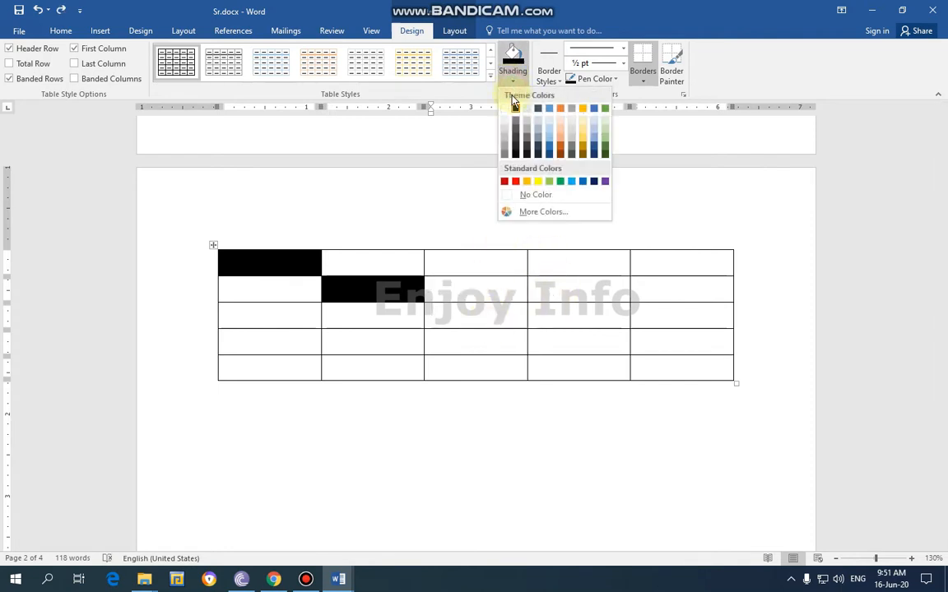
pyautogui.click(514, 109)
pyautogui.click(563, 336)
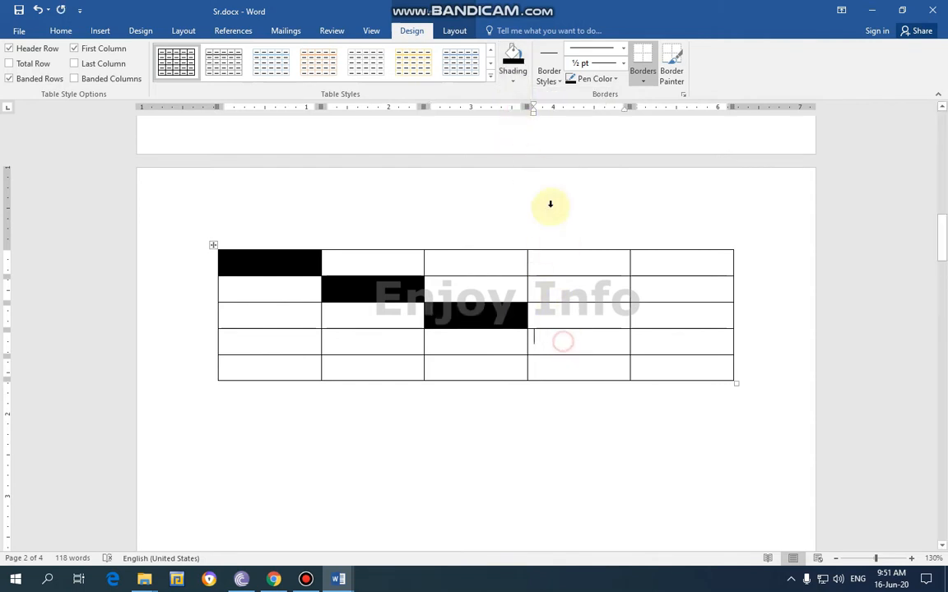
pyautogui.click(513, 80)
pyautogui.click(515, 109)
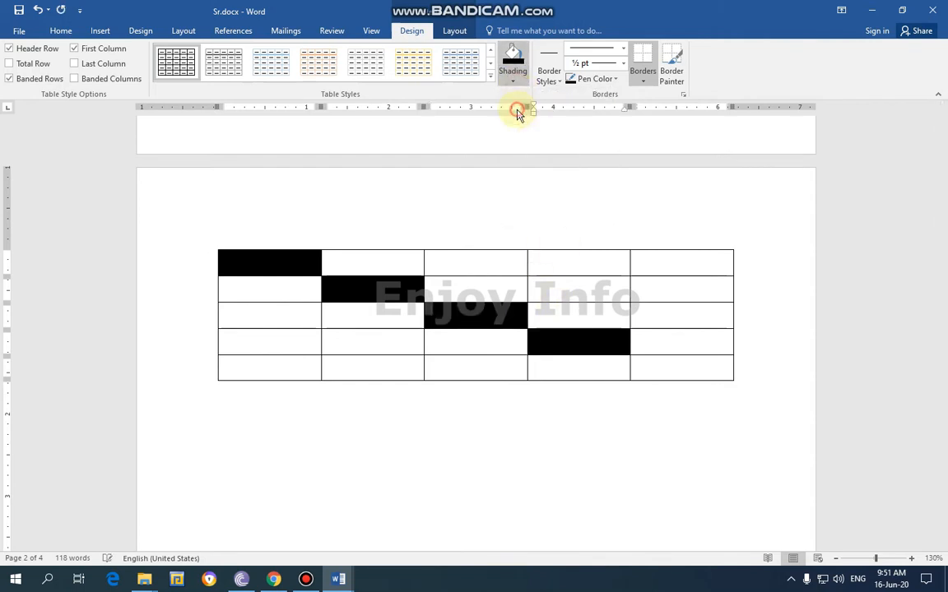
pyautogui.click(671, 370)
pyautogui.click(508, 81)
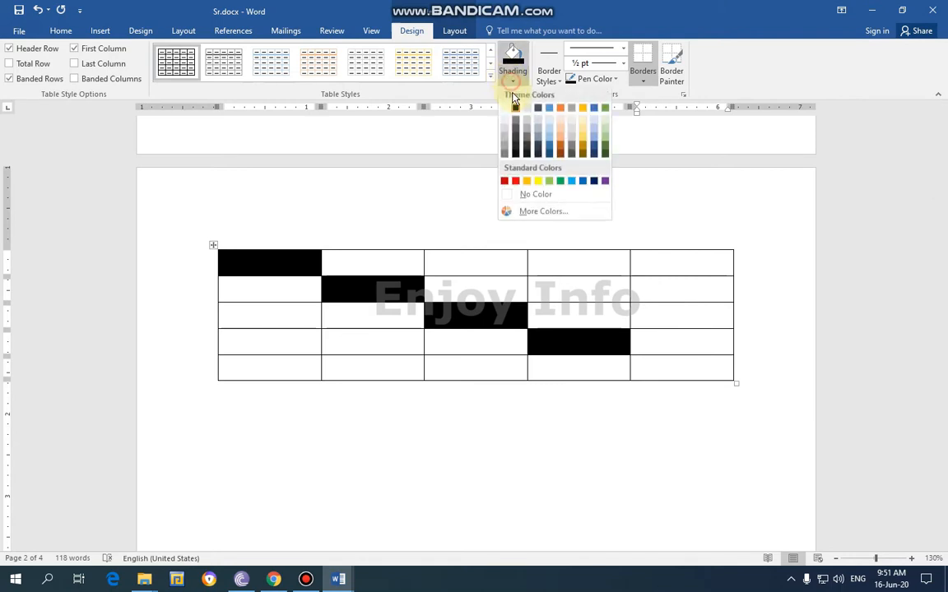
pyautogui.click(517, 109)
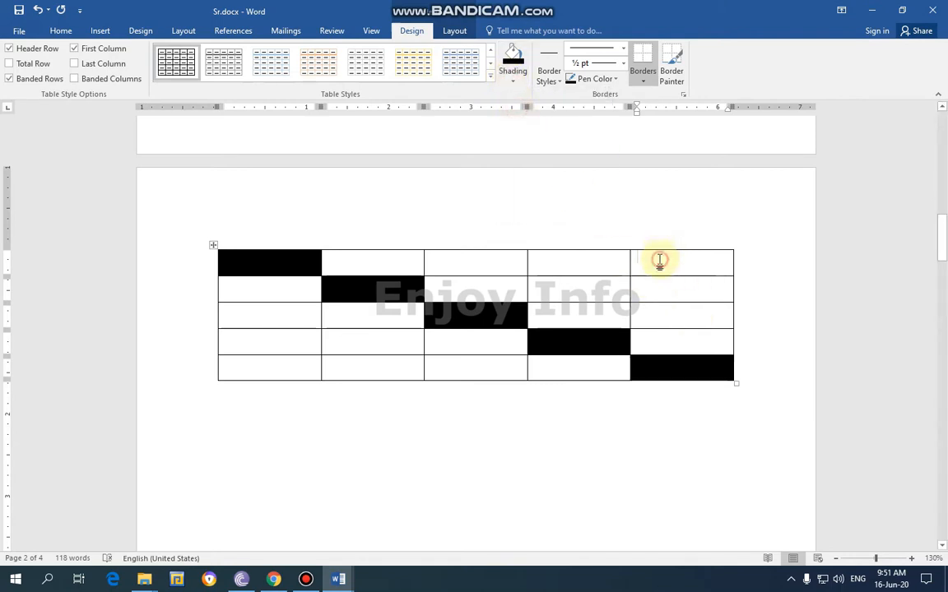
# Shade the last cell of row 1 and the fourth cell of row 2 with the blue theme color
pyautogui.click(510, 80)
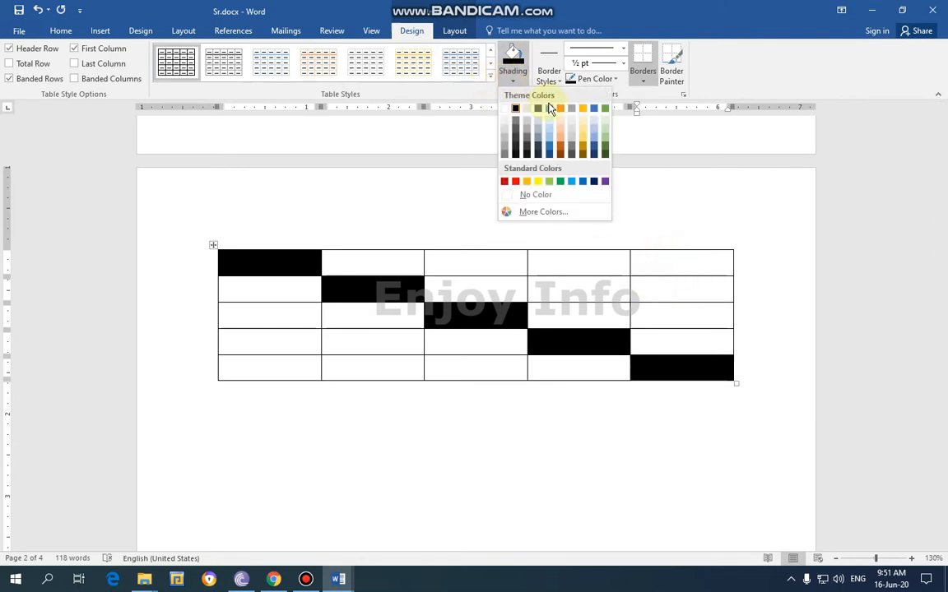
pyautogui.click(550, 109)
pyautogui.click(572, 290)
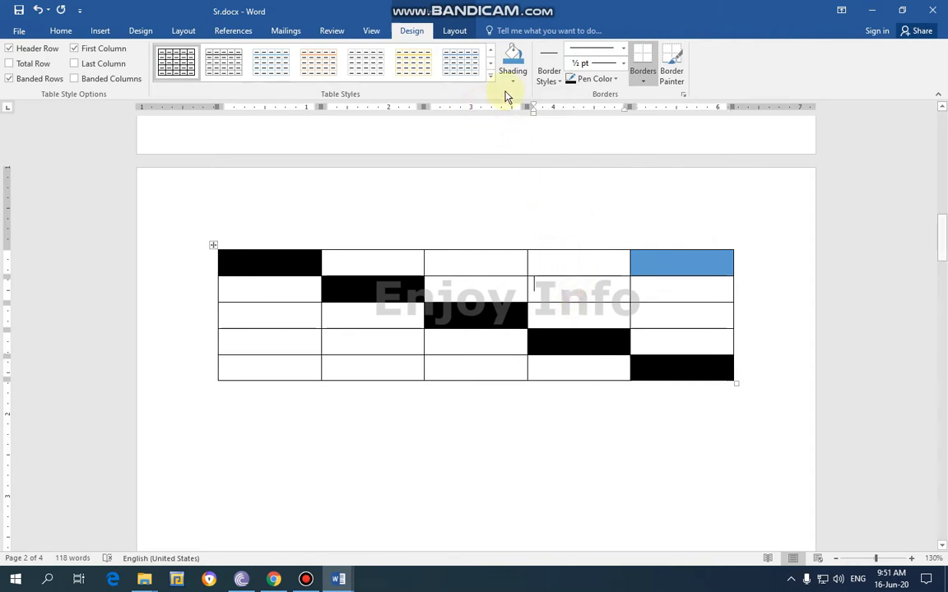
pyautogui.click(512, 80)
pyautogui.click(549, 110)
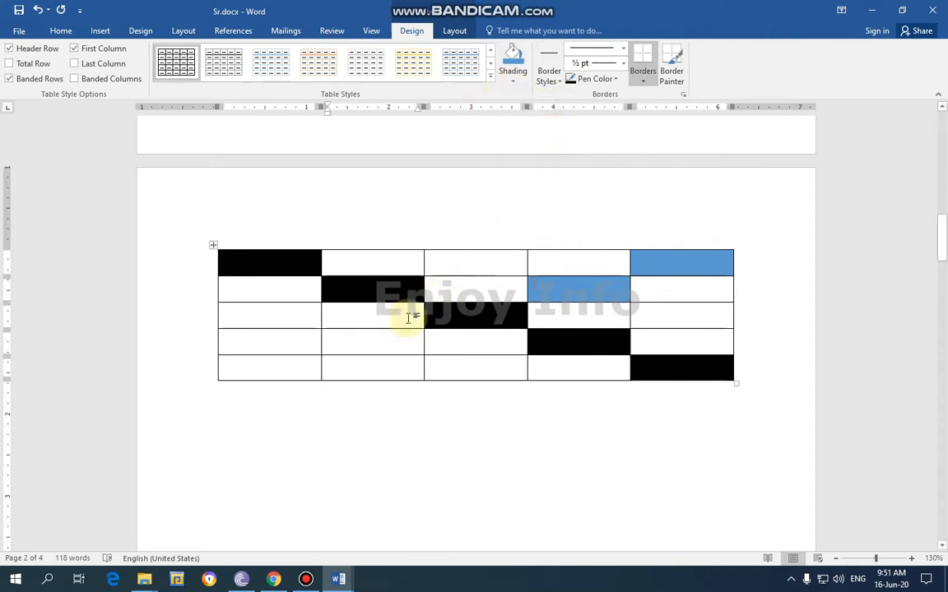
# Shade the second cell of row 4 and the first cell of row 5 with the same blue theme color
pyautogui.click(392, 334)
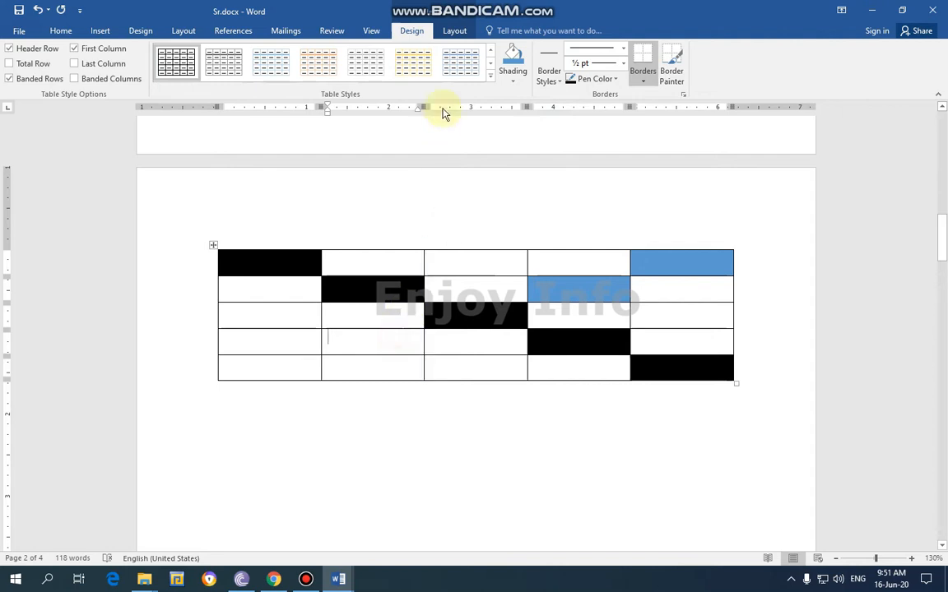
pyautogui.click(511, 80)
pyautogui.click(547, 109)
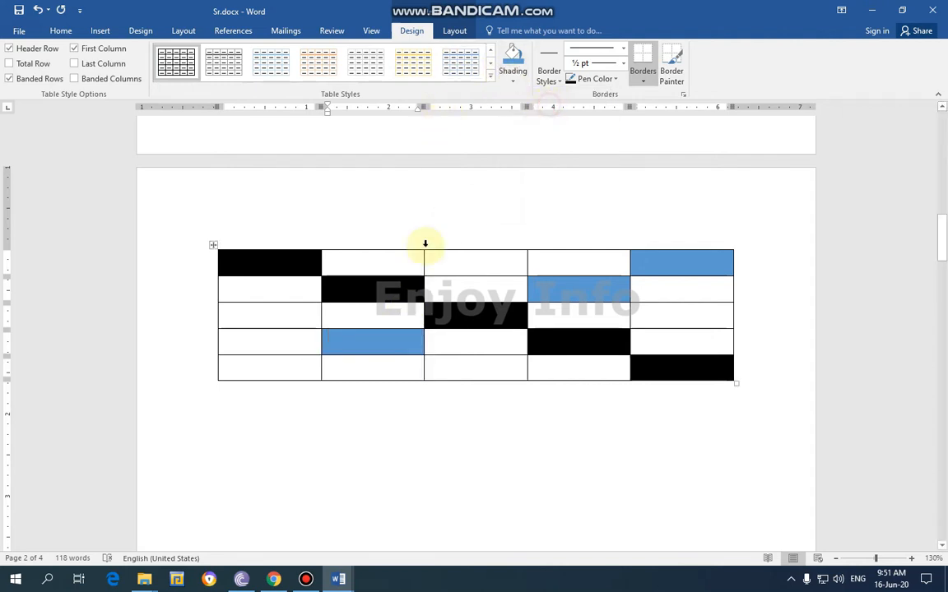
pyautogui.click(255, 368)
pyautogui.click(513, 81)
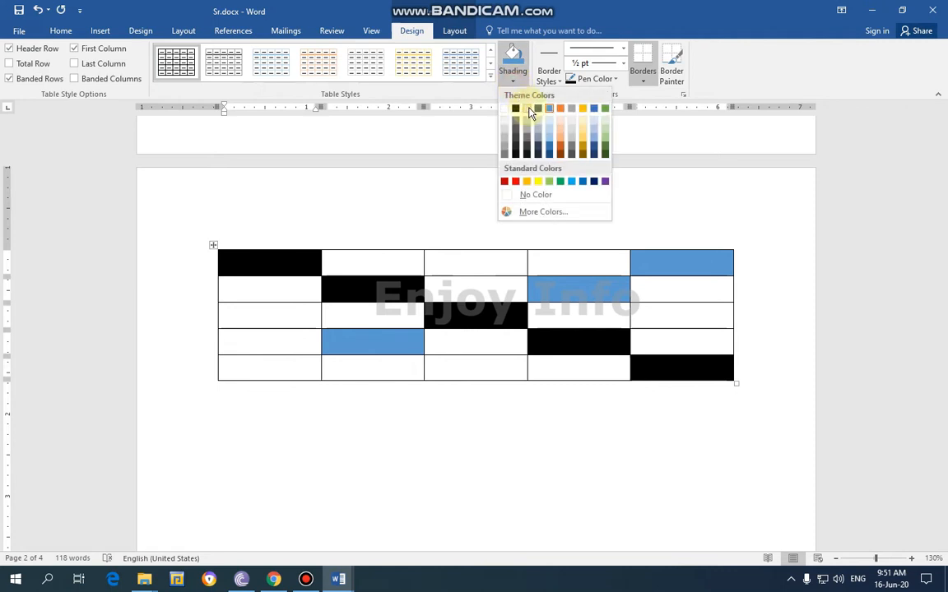
pyautogui.click(551, 110)
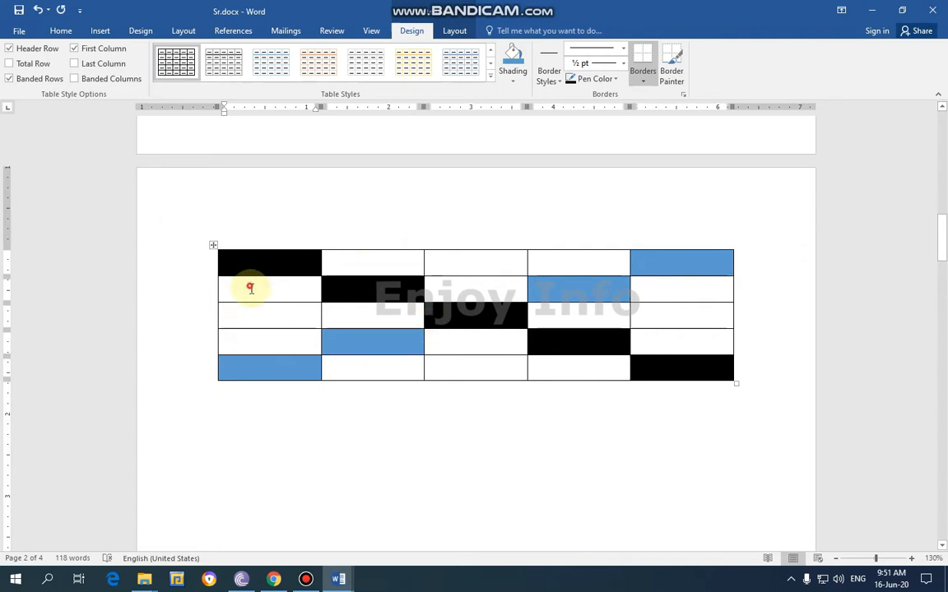
# Shade rows 2 to 4 of both the first and the last column with the gold theme color
pyautogui.moveTo(249, 284); pyautogui.dragTo(255, 333)
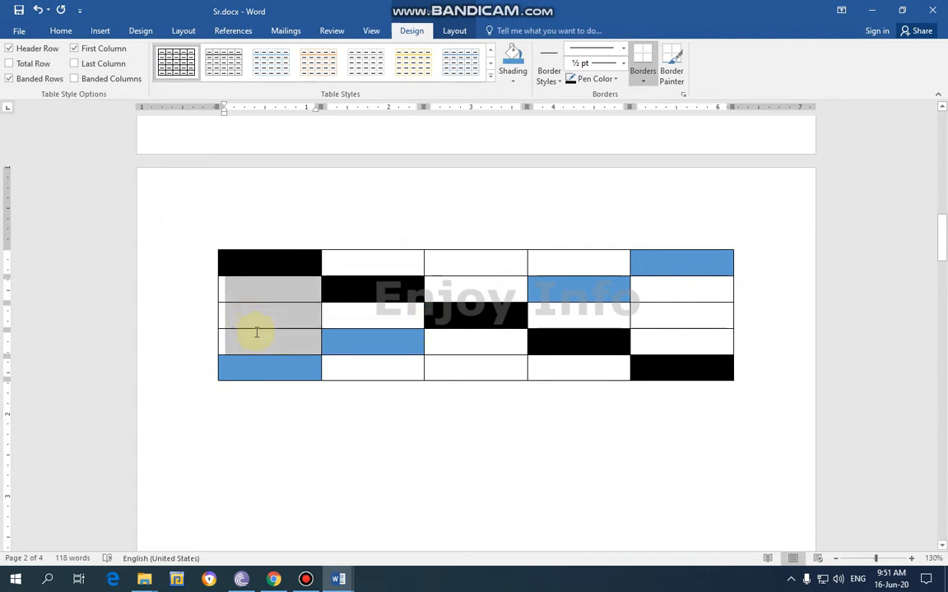
pyautogui.click(512, 79)
pyautogui.click(582, 110)
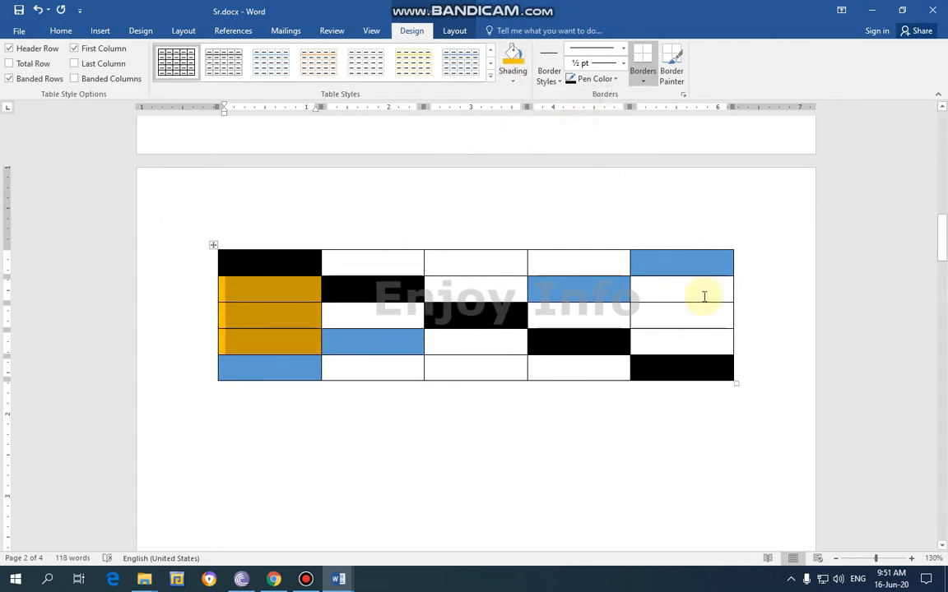
pyautogui.moveTo(692, 291); pyautogui.dragTo(690, 340)
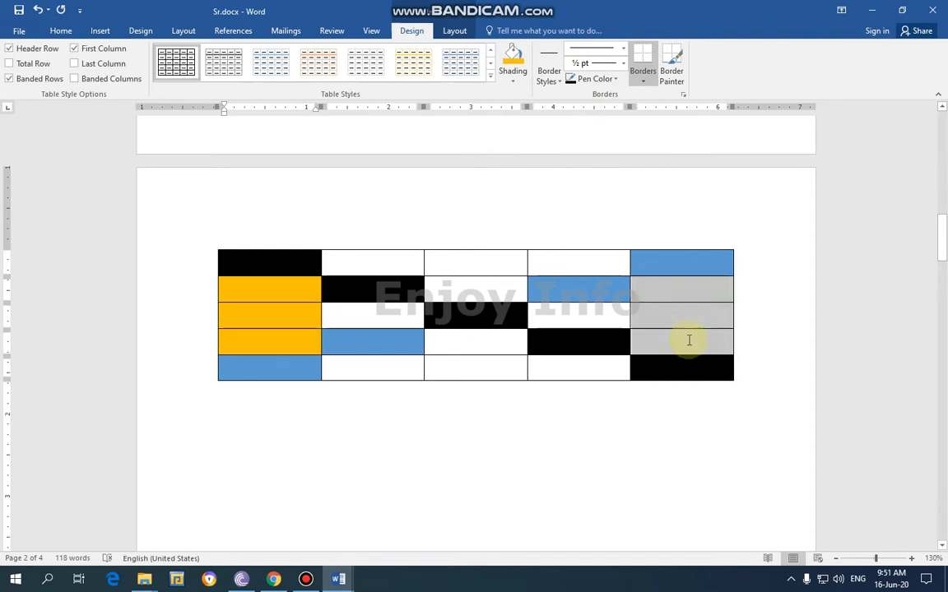
pyautogui.click(512, 78)
pyautogui.click(581, 109)
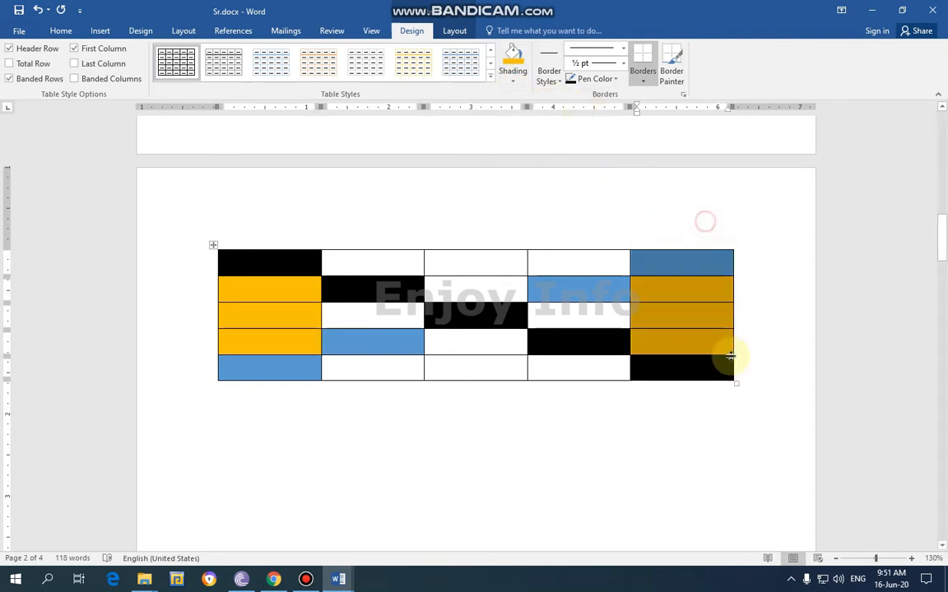
pyautogui.click(598, 444)
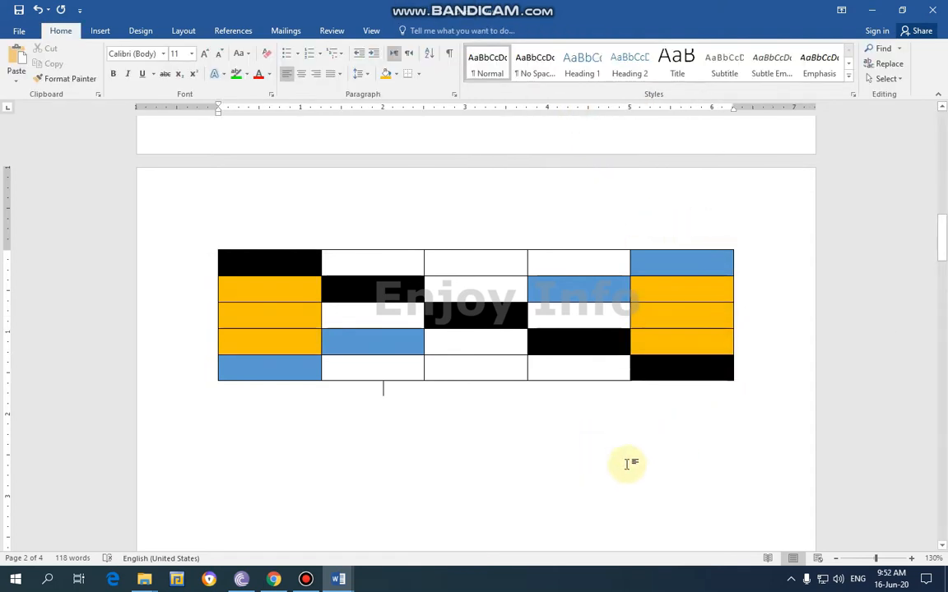
# Fill the first row with Enjoy info in the first cell and a person's name in each of the next three cells
pyautogui.click(271, 266)
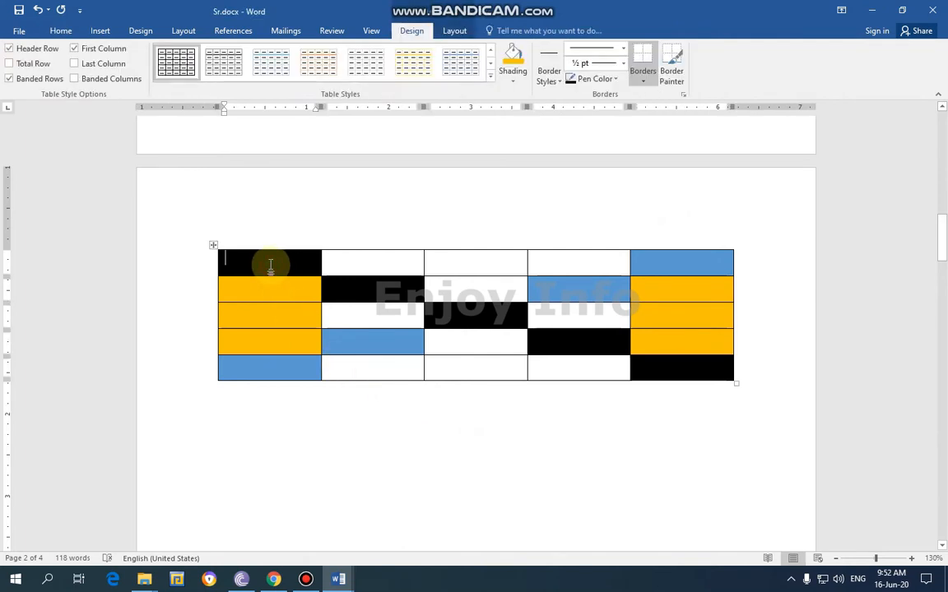
pyautogui.write('enjo')
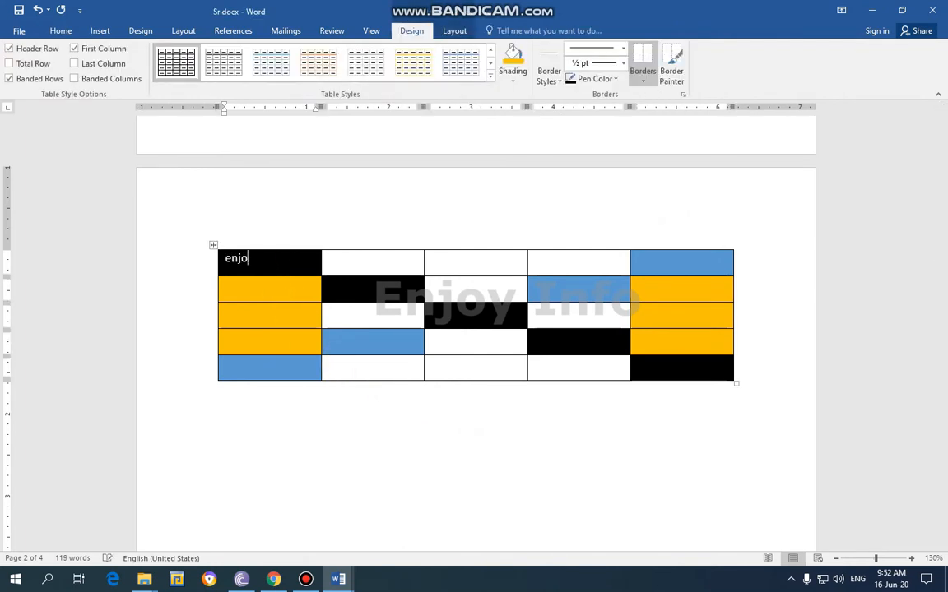
pyautogui.press('Tab')
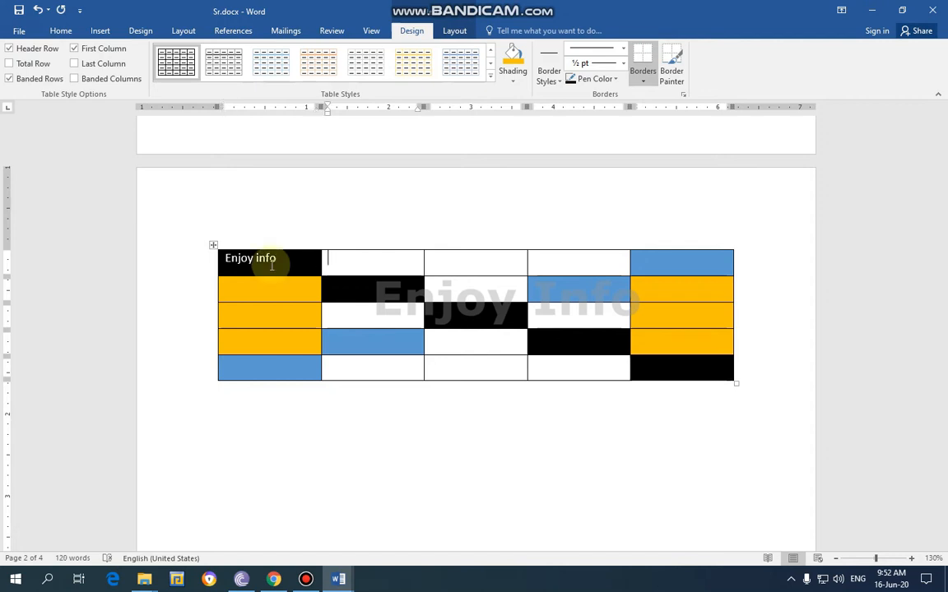
pyautogui.write('shah')
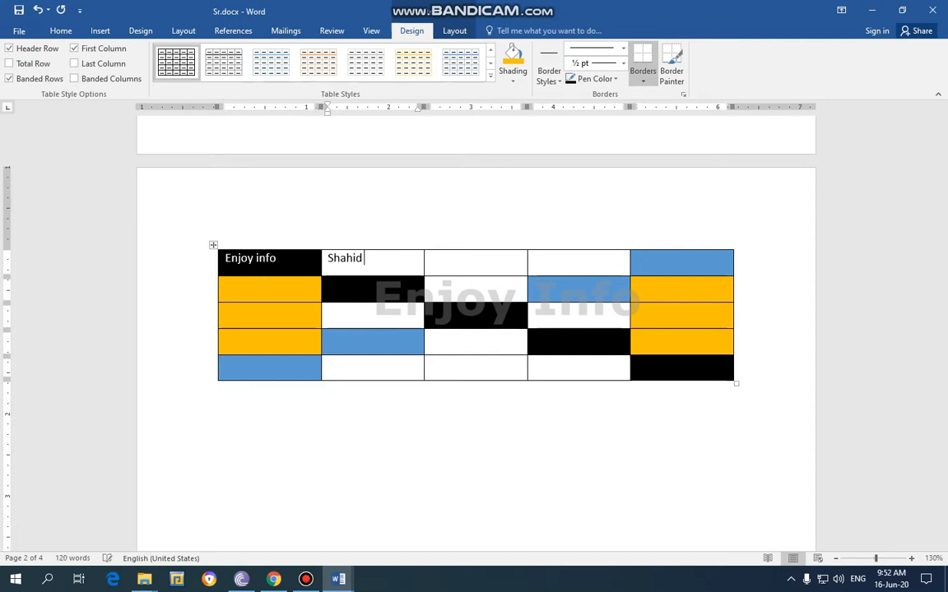
pyautogui.press('Tab')
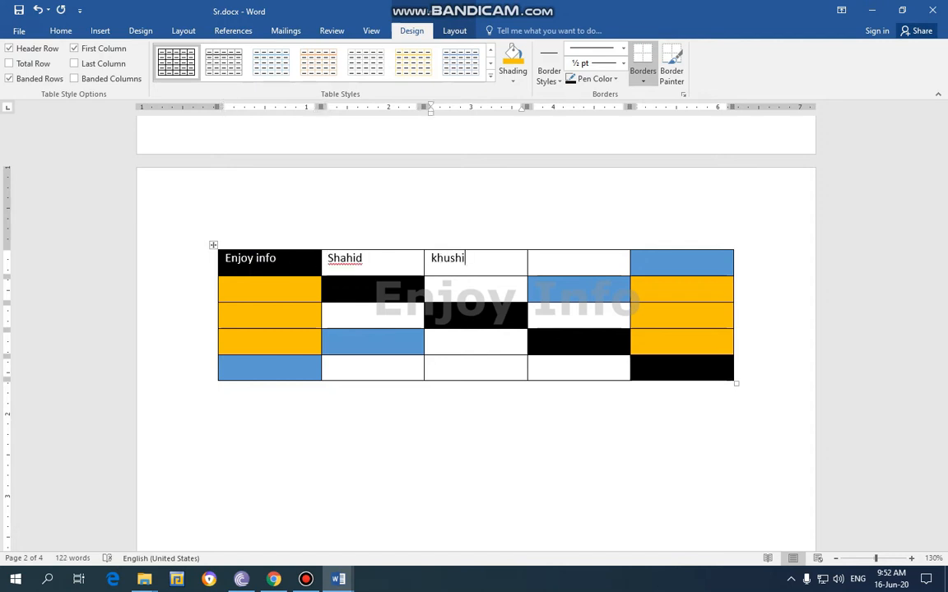
pyautogui.press('Tab')
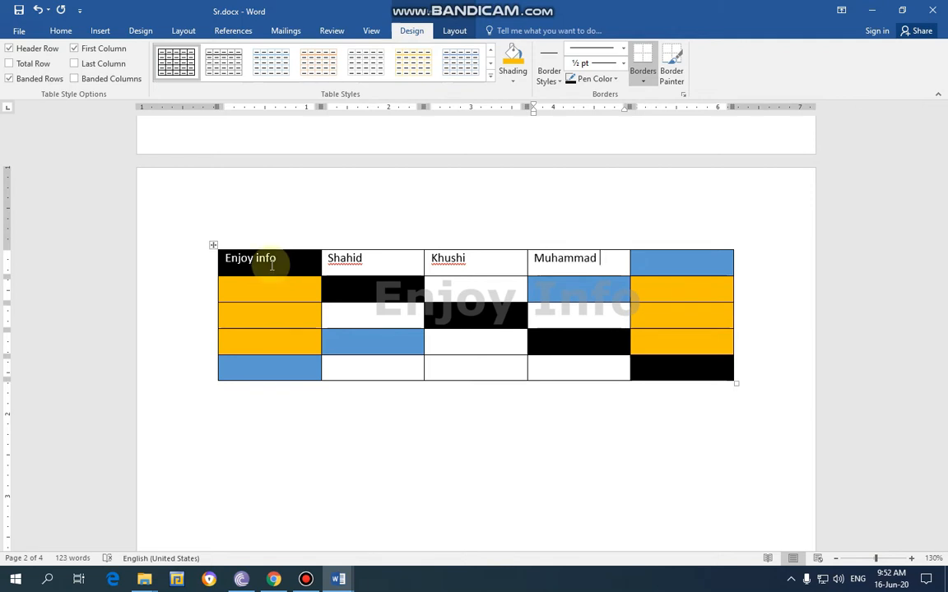
pyautogui.hotkey('shift', 'Tab')
pyautogui.hotkey('shift', 'Tab')
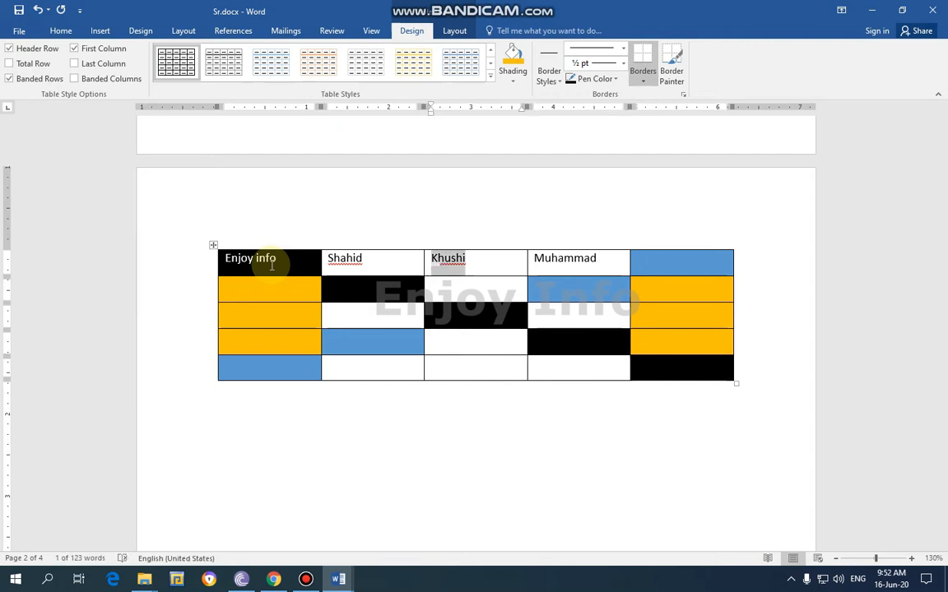
pyautogui.hotkey('shift', 'Tab')
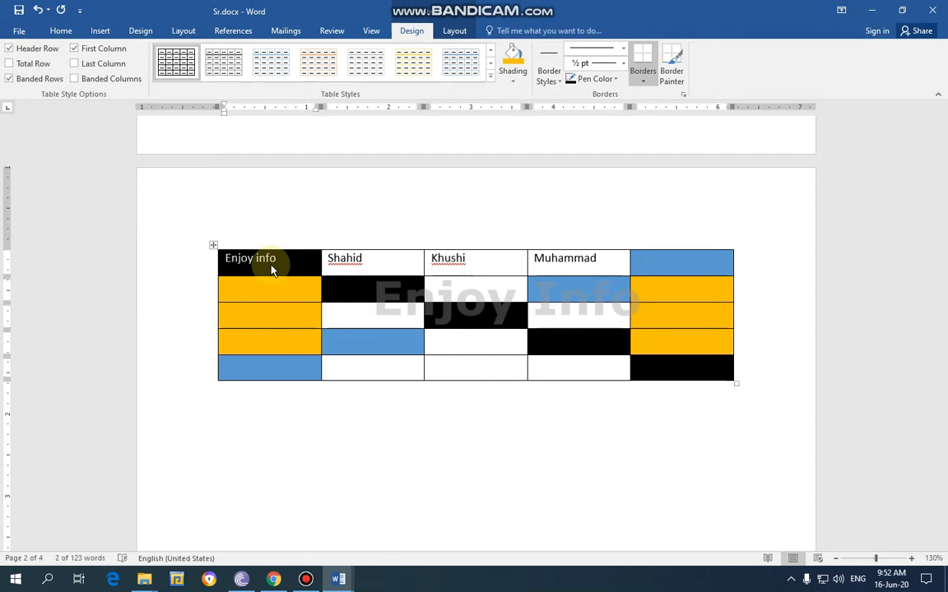
pyautogui.press('Down')
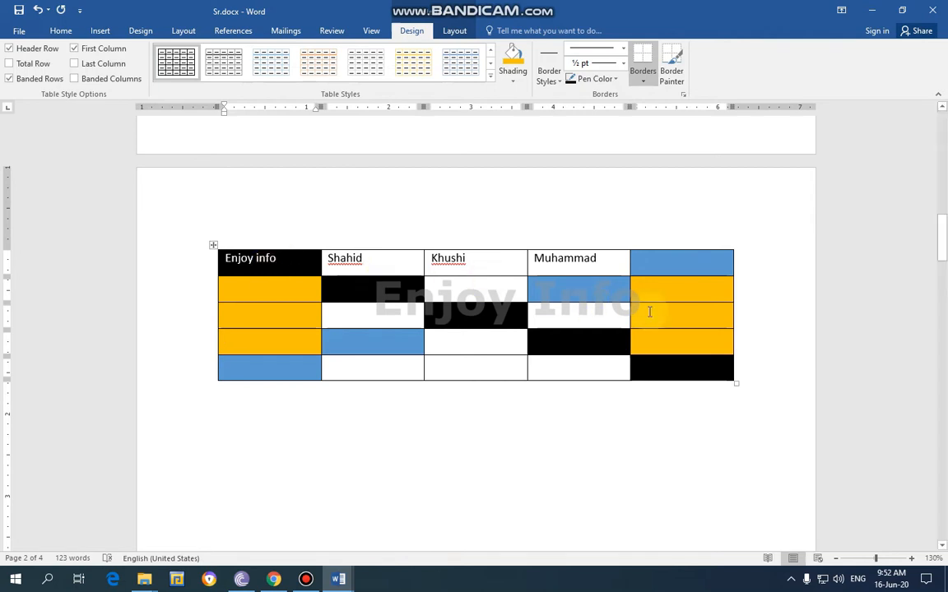
# Try splitting the table above its third row, and undo the split
pyautogui.moveTo(755, 318)
pyautogui.mouseDown()
pyautogui.moveTo(320, 332)
pyautogui.moveTo(212, 317)
pyautogui.mouseUp()
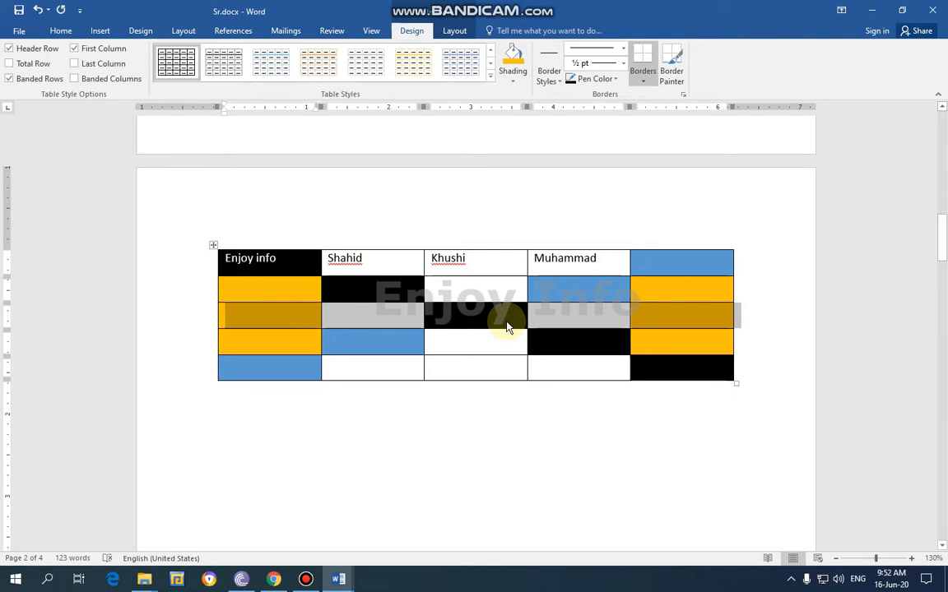
pyautogui.hotkey('shift', 'Right')
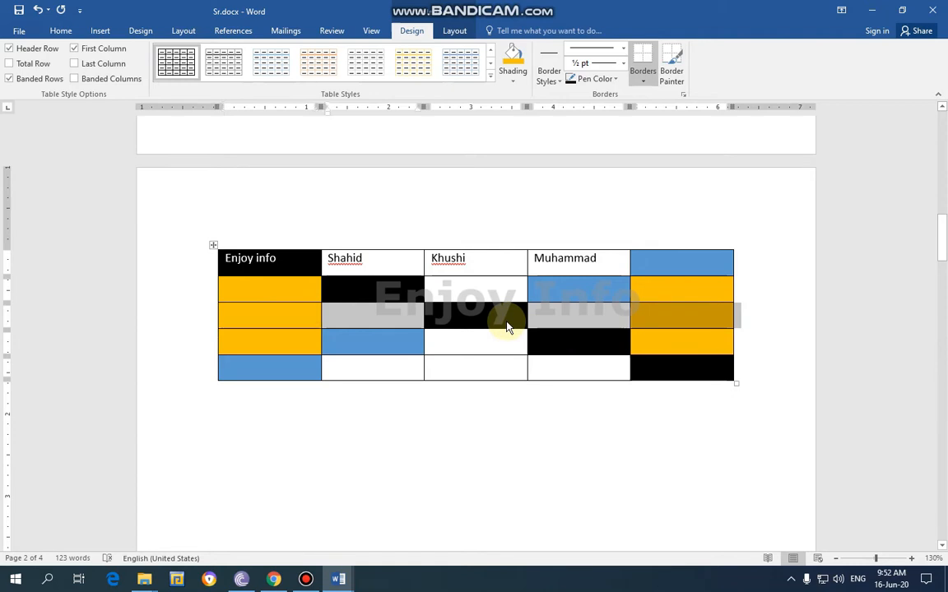
pyautogui.click(748, 331)
pyautogui.moveTo(751, 318); pyautogui.dragTo(251, 315)
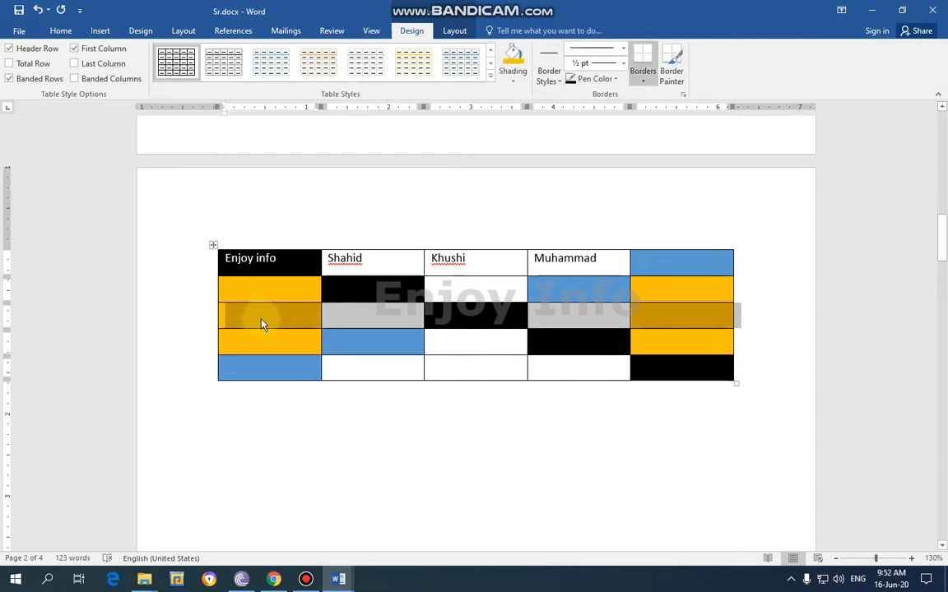
pyautogui.hotkey('ctrl', 'shift', 'Return')
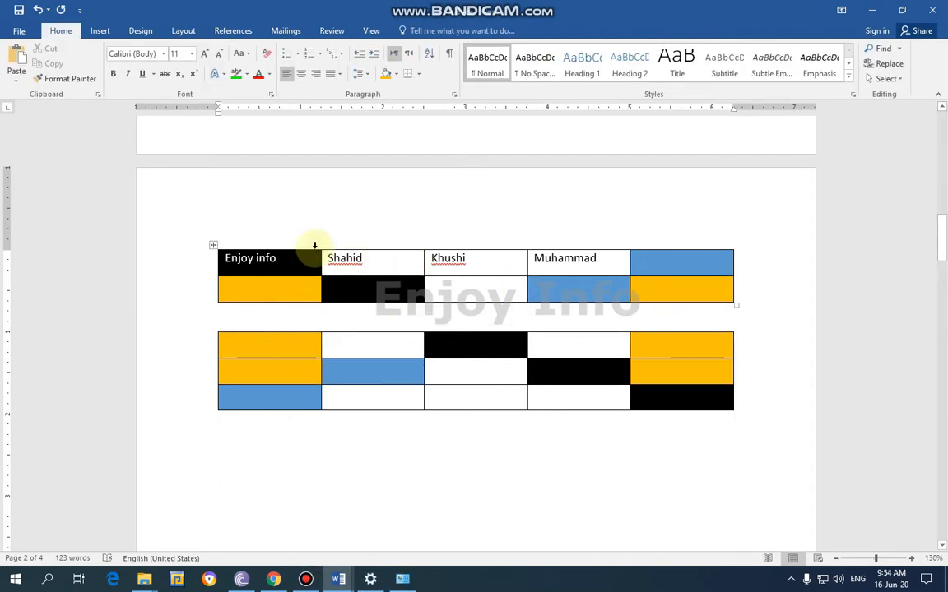
pyautogui.click(288, 258)
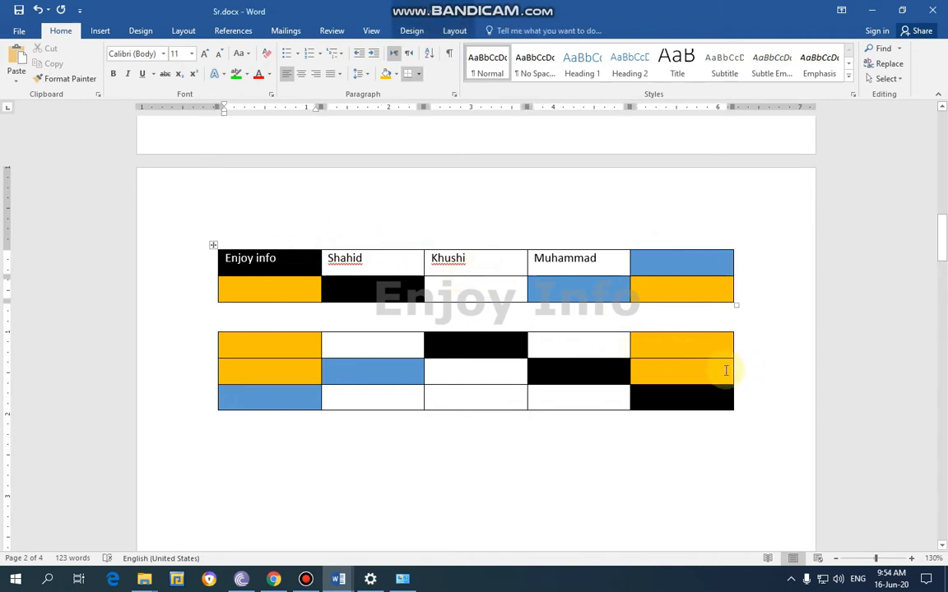
pyautogui.hotkey('ctrl', 'z')
# Reset the whole table to a plain grid style without any cell shading
pyautogui.moveTo(750, 383); pyautogui.dragTo(238, 249)
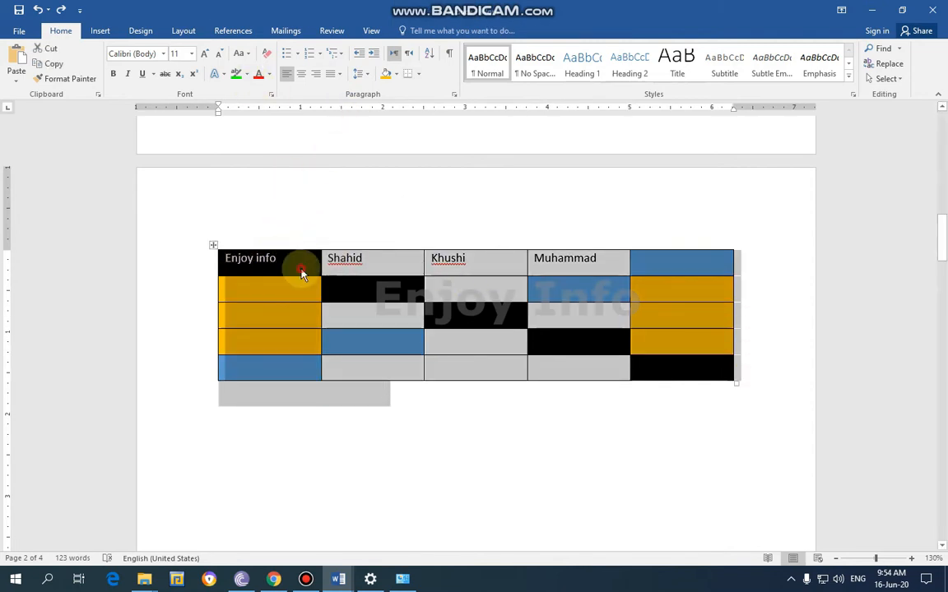
pyautogui.click(303, 269)
pyautogui.click(408, 30)
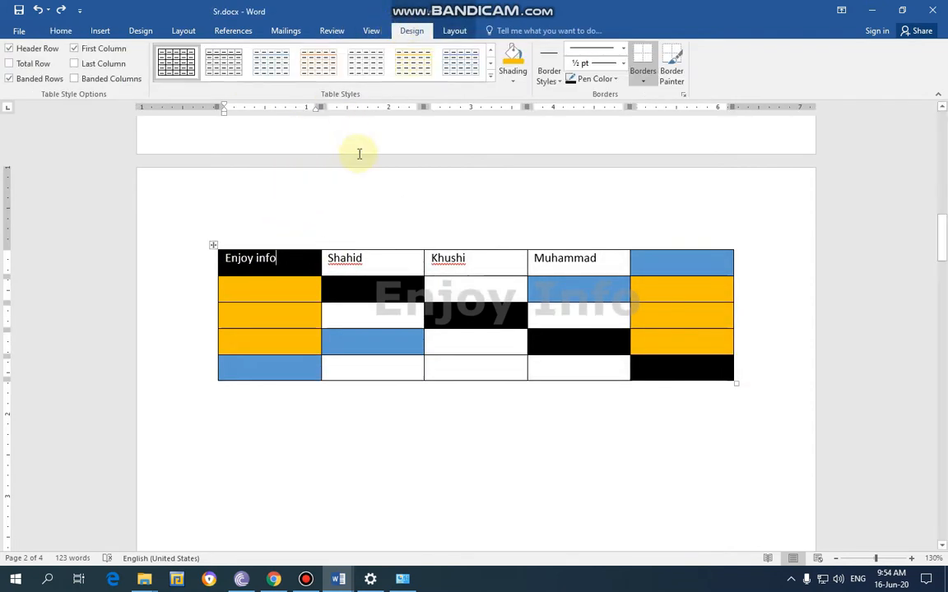
pyautogui.click(489, 76)
pyautogui.click(458, 125)
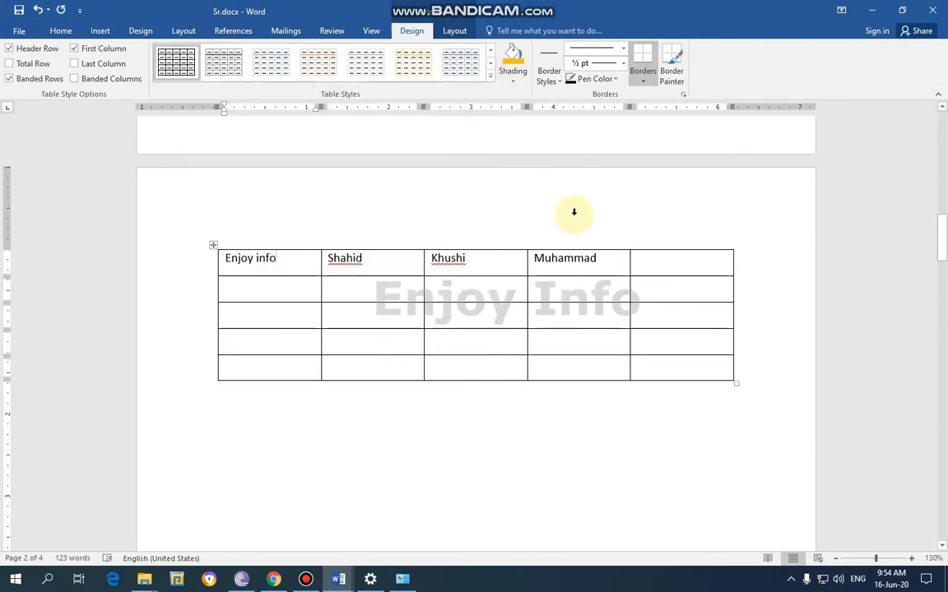
# Choose the black ½ pt double-line border style and paint it along the table's top edge and below the last two cells of row 1
pyautogui.click(559, 88)
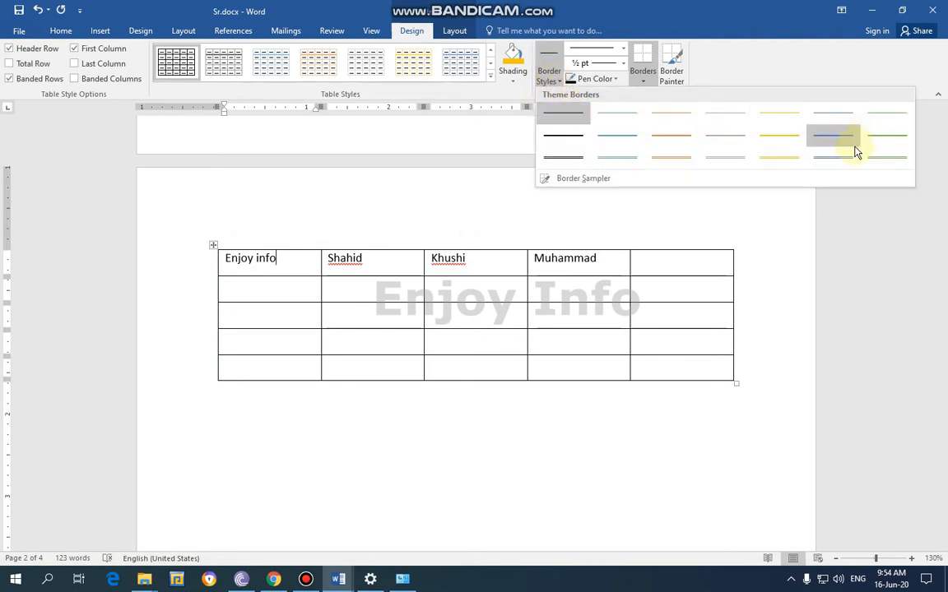
pyautogui.click(671, 157)
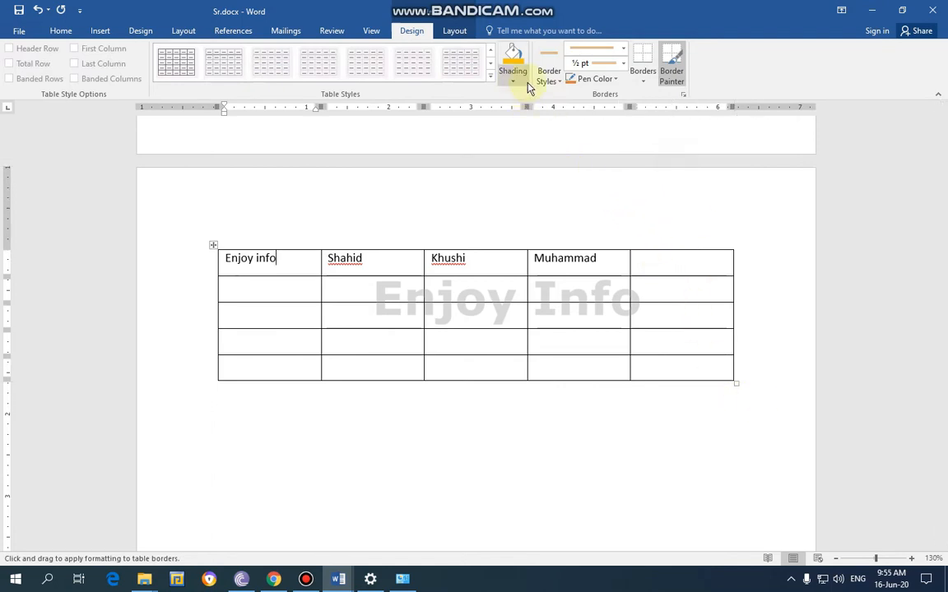
pyautogui.click(555, 86)
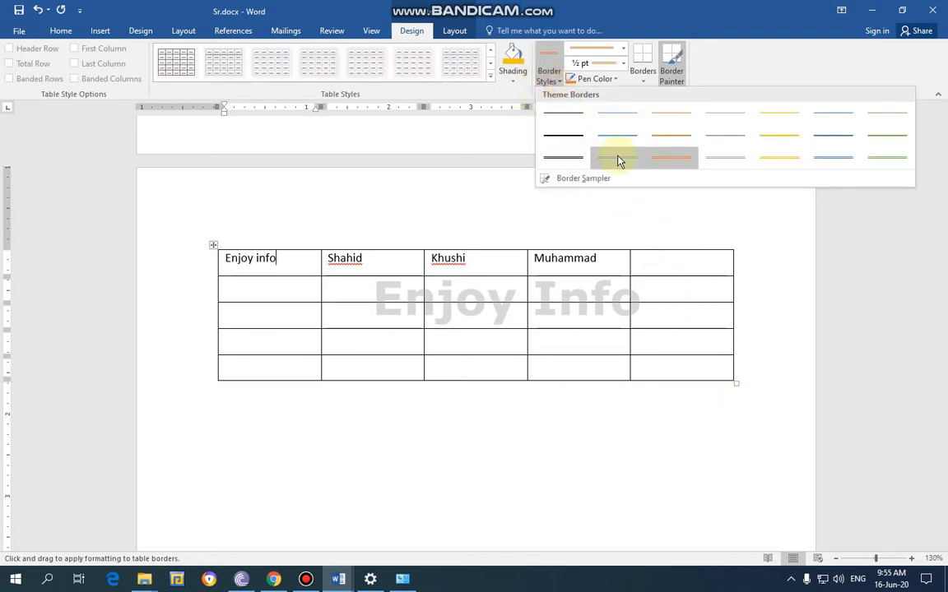
pyautogui.click(566, 156)
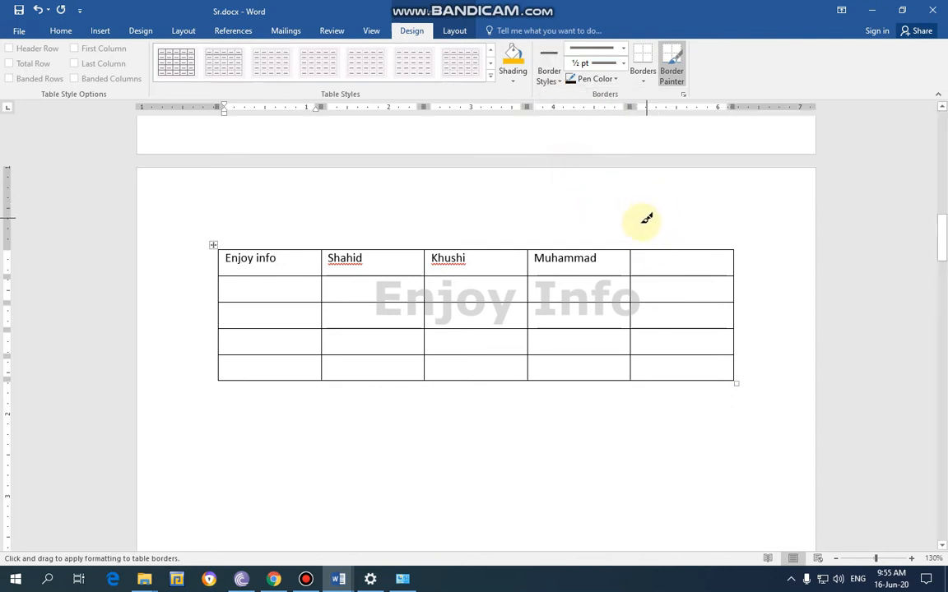
pyautogui.click(662, 248)
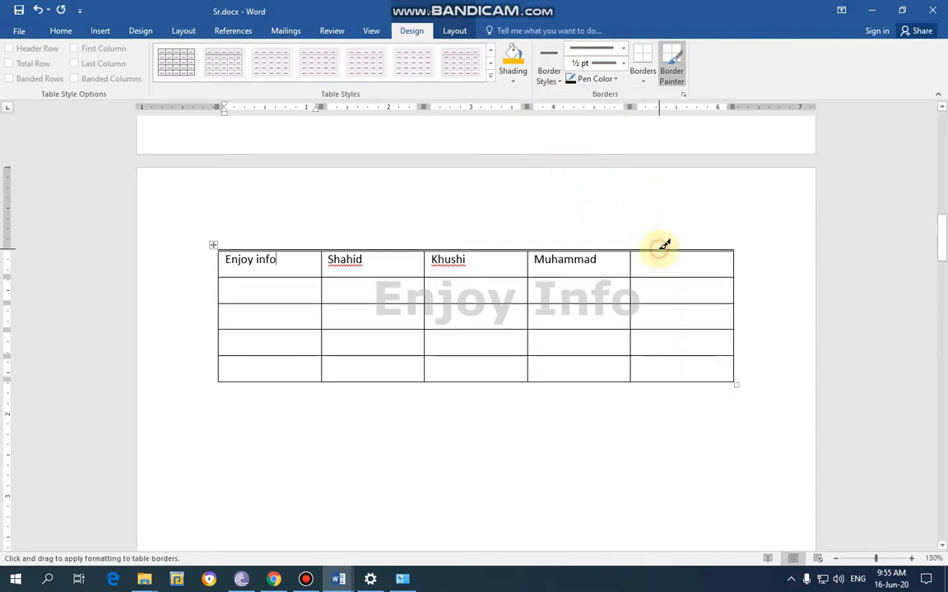
pyautogui.click(572, 277)
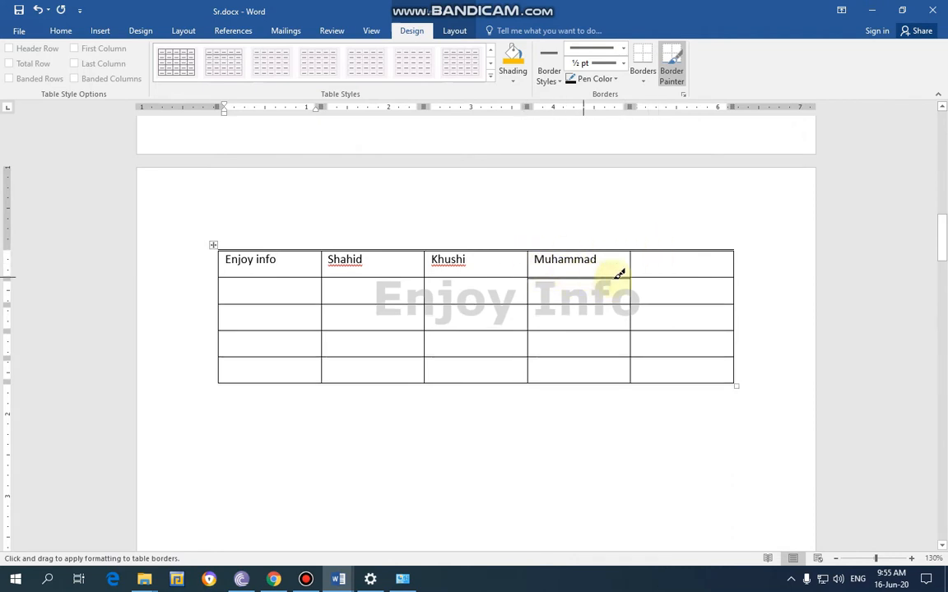
pyautogui.click(646, 277)
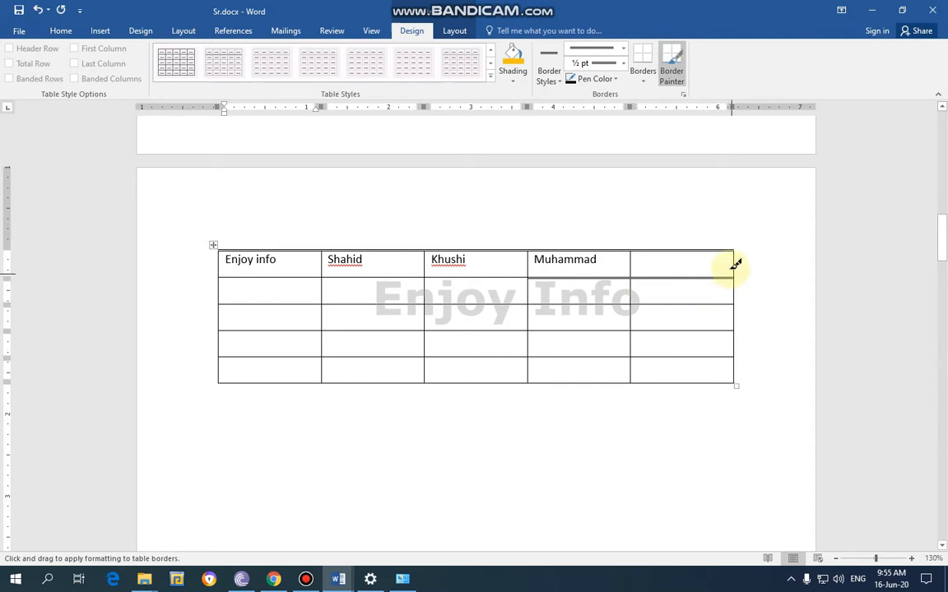
# Paint the same double border along the bottom edge of the last three columns and above row 5 in the third and fourth columns
pyautogui.click(624, 384)
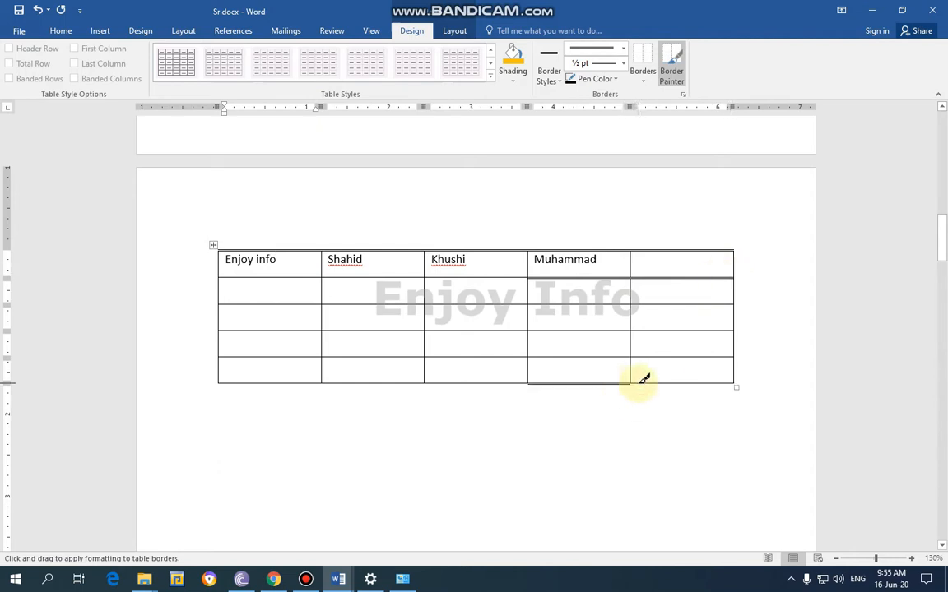
pyautogui.click(673, 383)
pyautogui.click(498, 383)
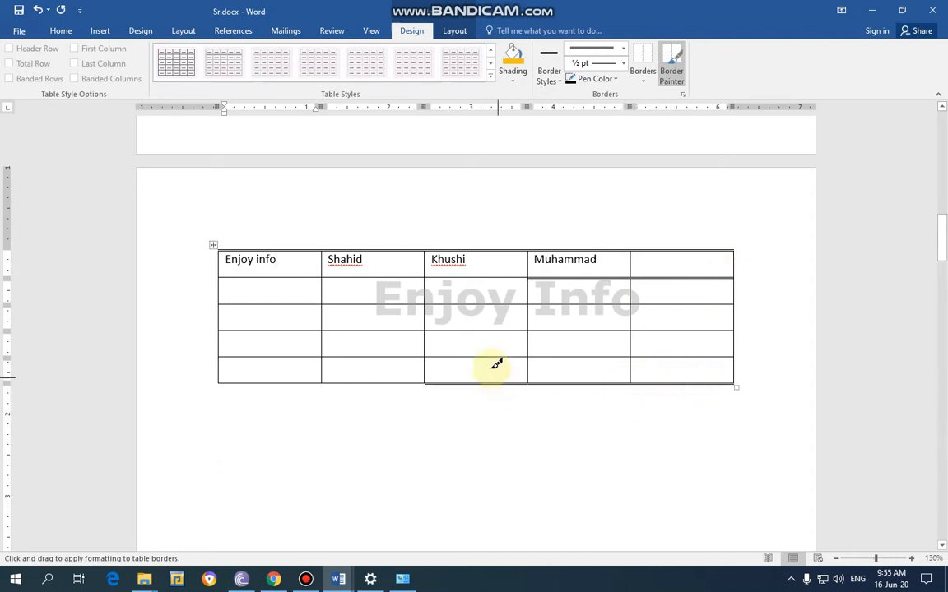
pyautogui.click(489, 354)
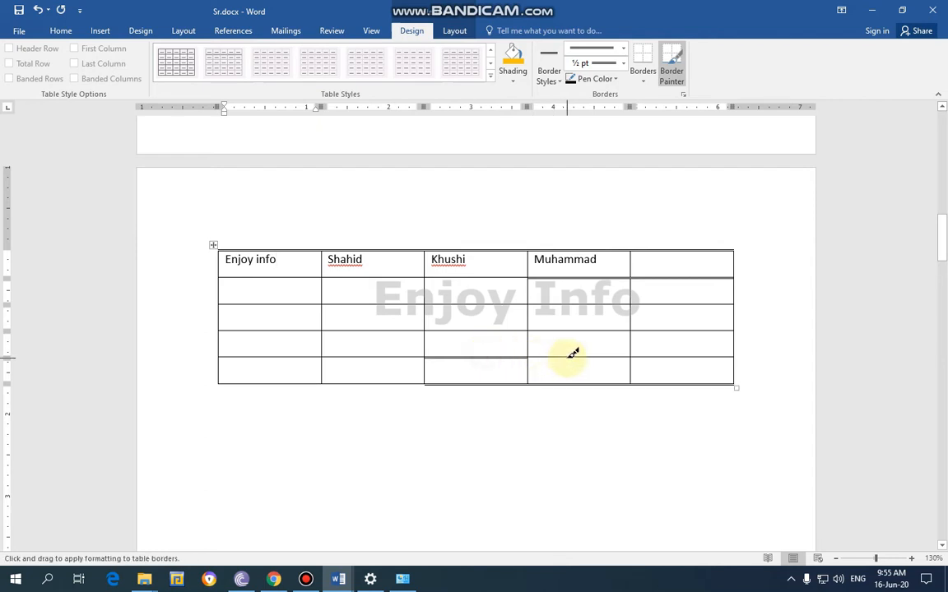
pyautogui.click(572, 355)
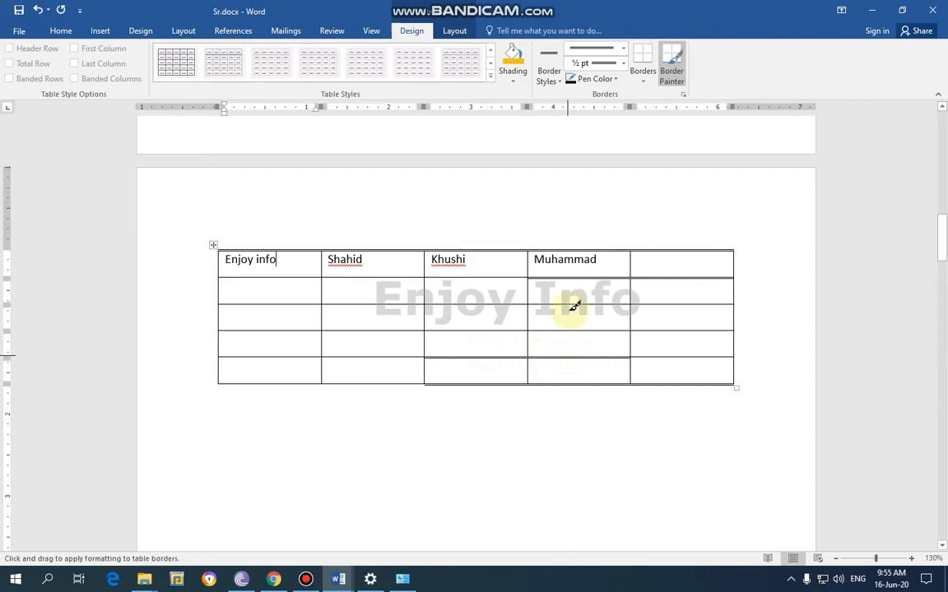
# Set the pen color to red and paint the borders below row 2 in the second and third columns and below row 3 in the second
pyautogui.click(615, 80)
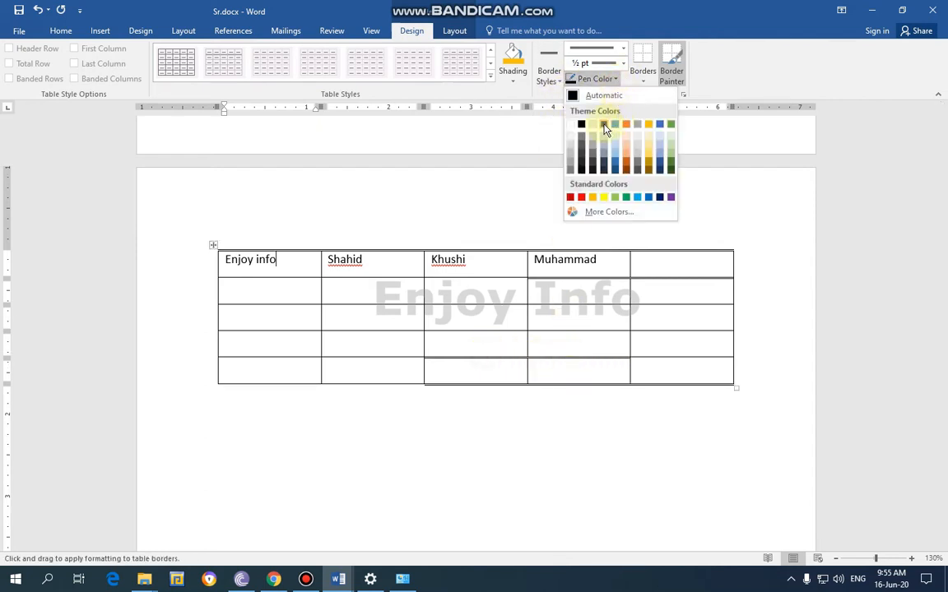
pyautogui.click(581, 197)
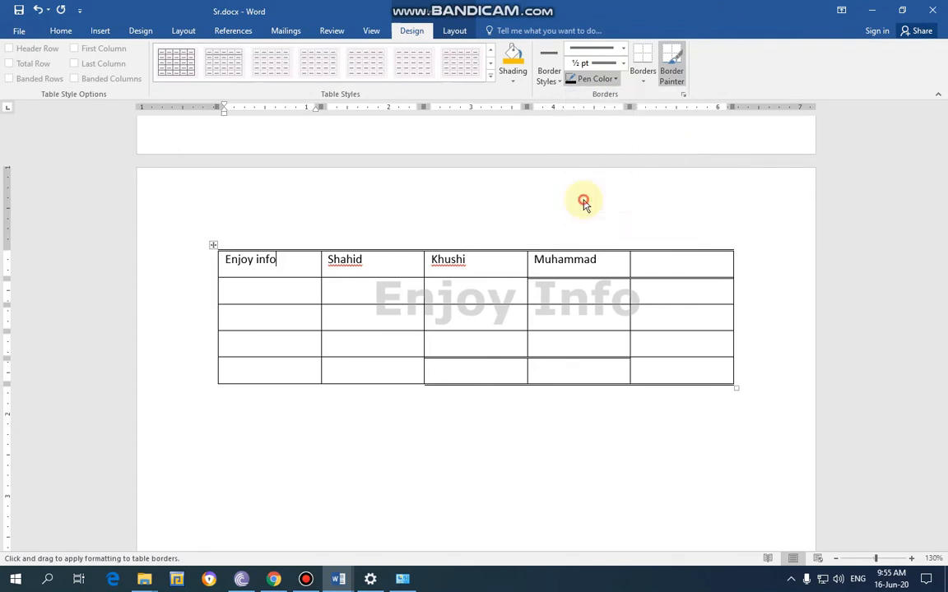
pyautogui.click(400, 304)
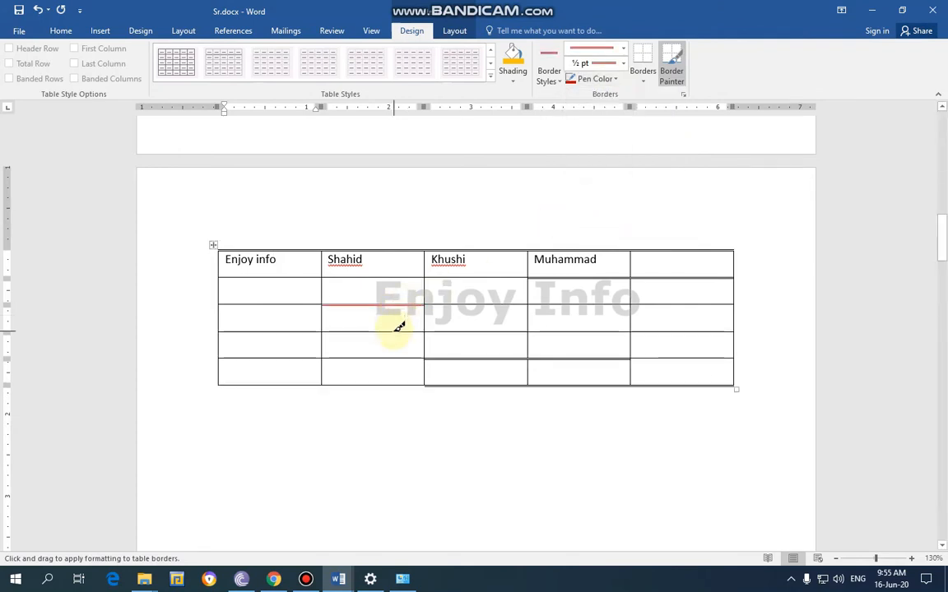
pyautogui.click(401, 332)
pyautogui.click(463, 304)
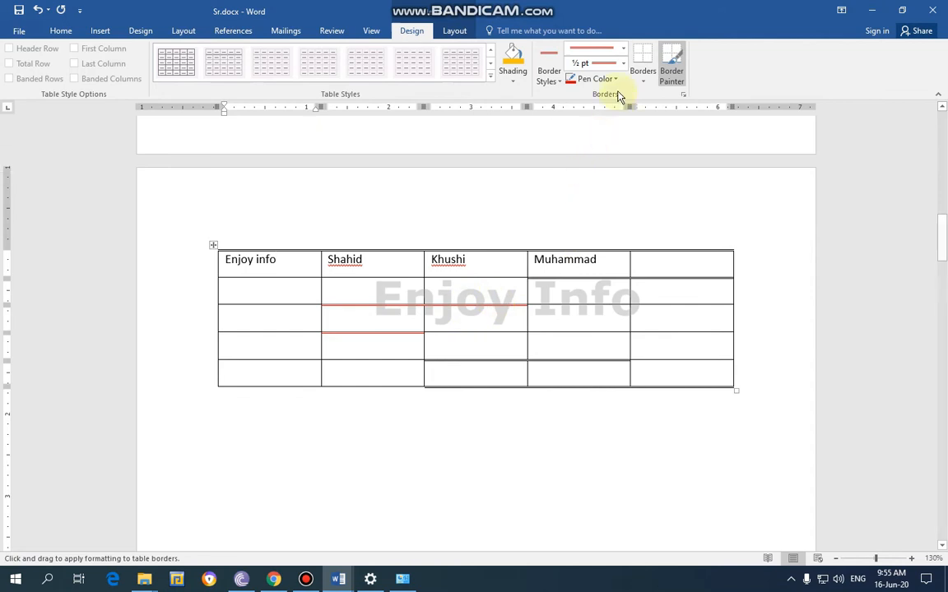
# Choose the red 3 pt thick-thin line style and paint it below rows 2 and 3 in the first column
pyautogui.click(616, 80)
pyautogui.click(627, 51)
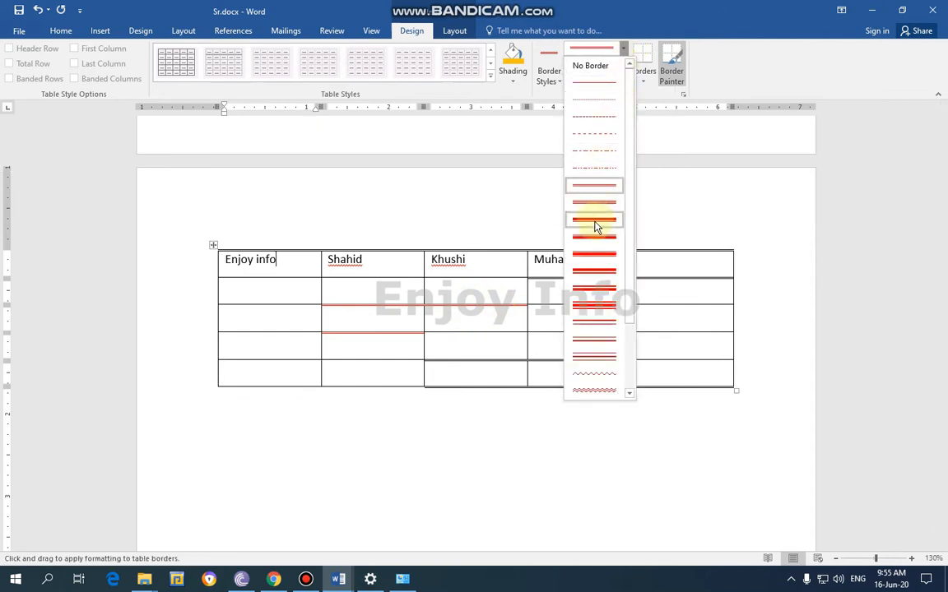
pyautogui.click(595, 221)
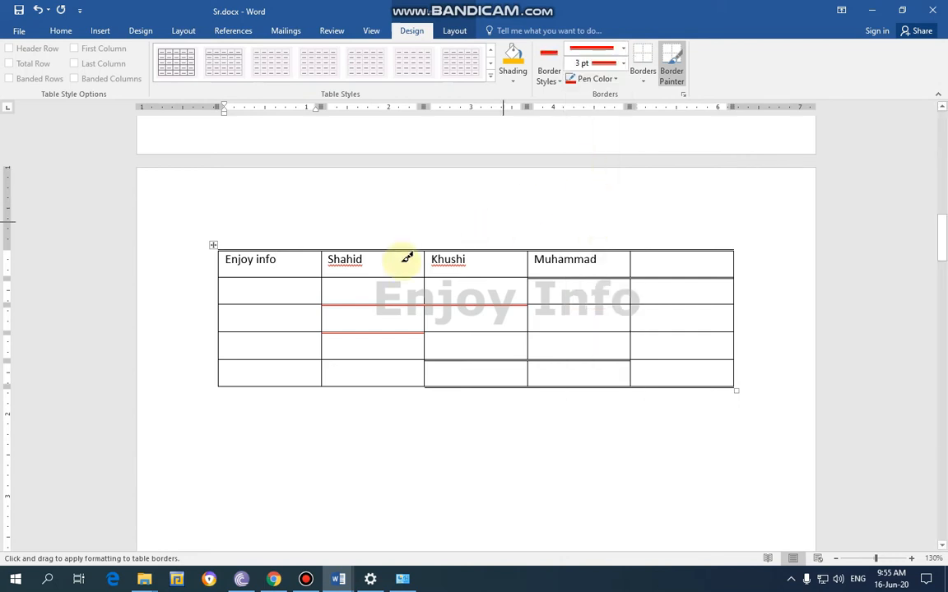
pyautogui.click(280, 303)
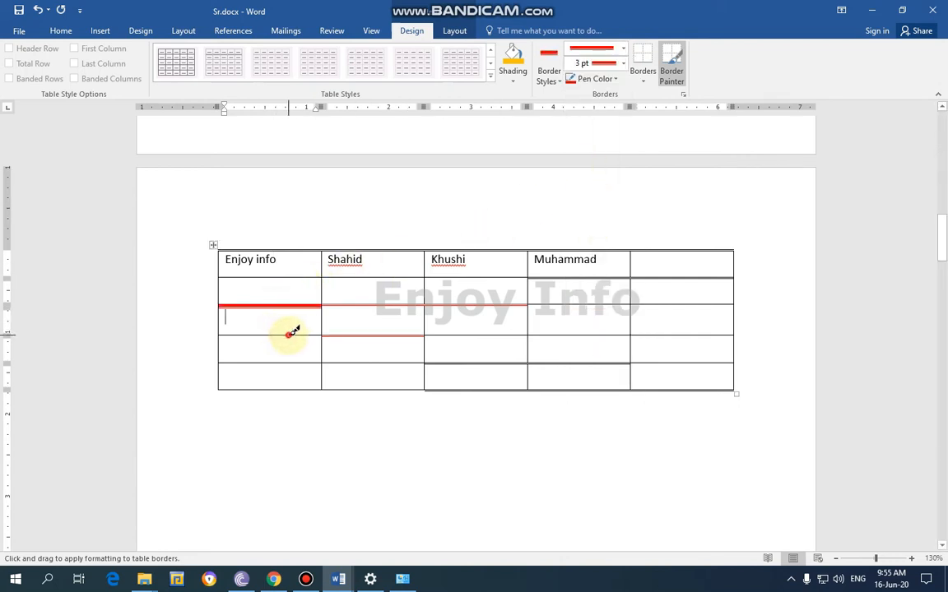
pyautogui.click(292, 333)
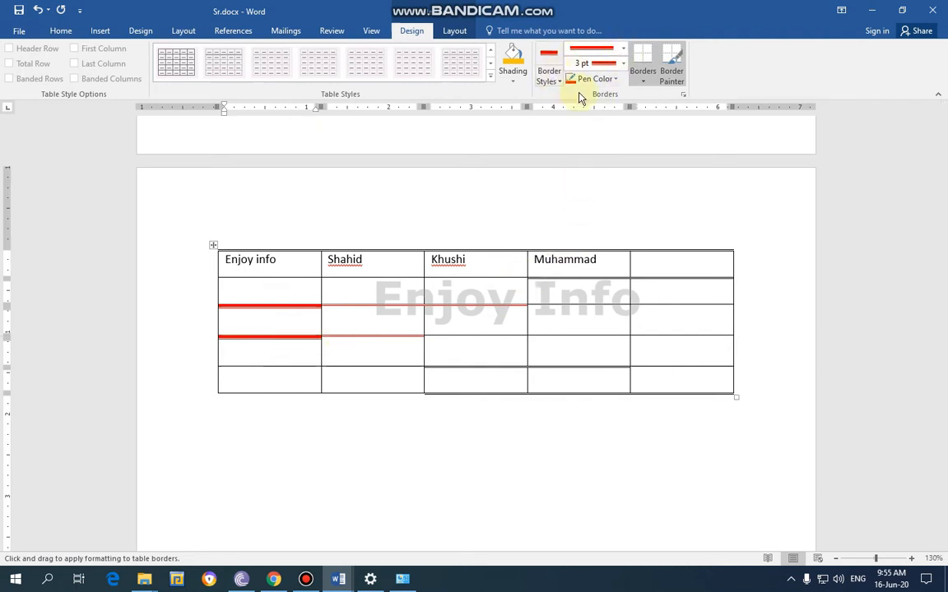
# Choose the red 3 pt triple-line style and paint it below row 4 in the second column
pyautogui.click(623, 49)
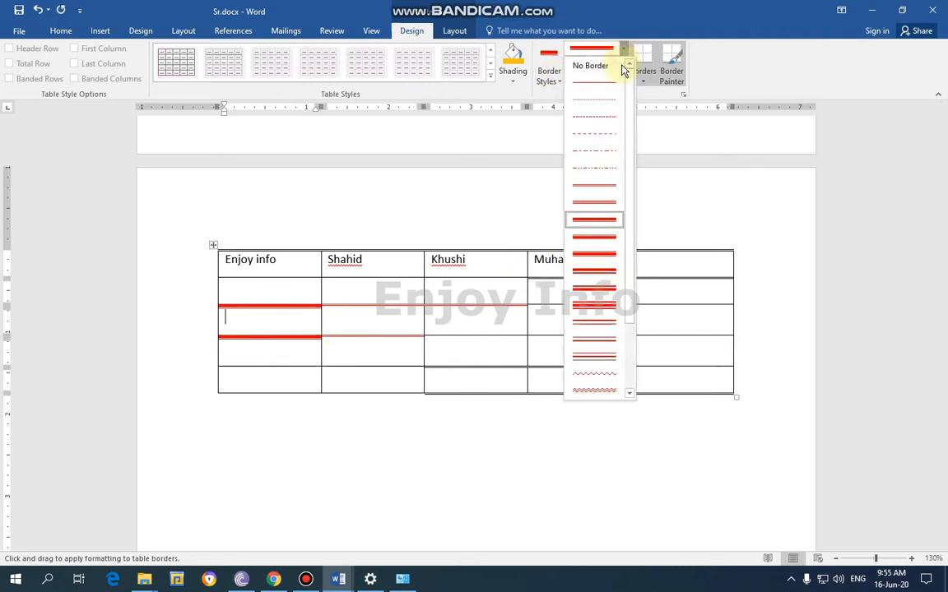
pyautogui.click(589, 351)
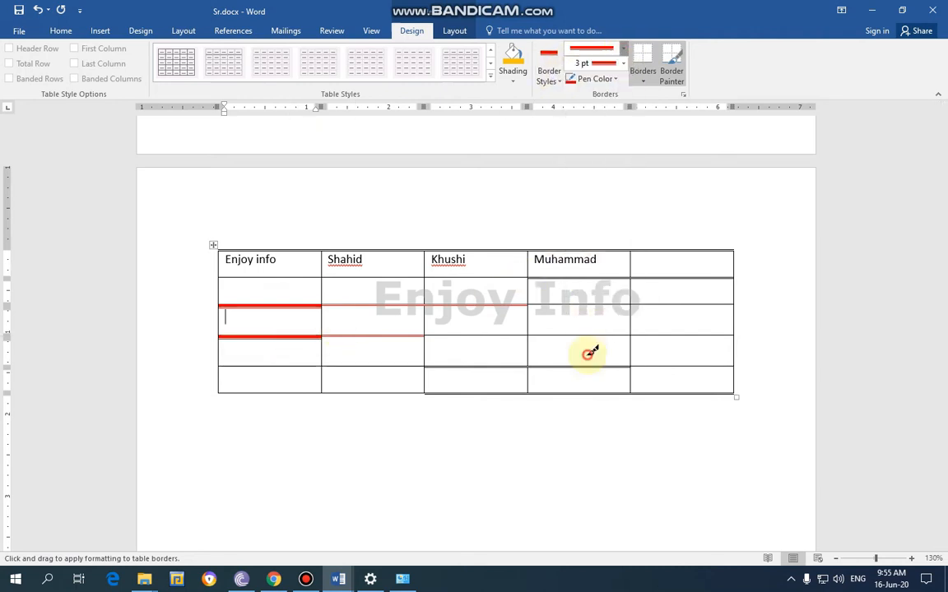
pyautogui.click(387, 366)
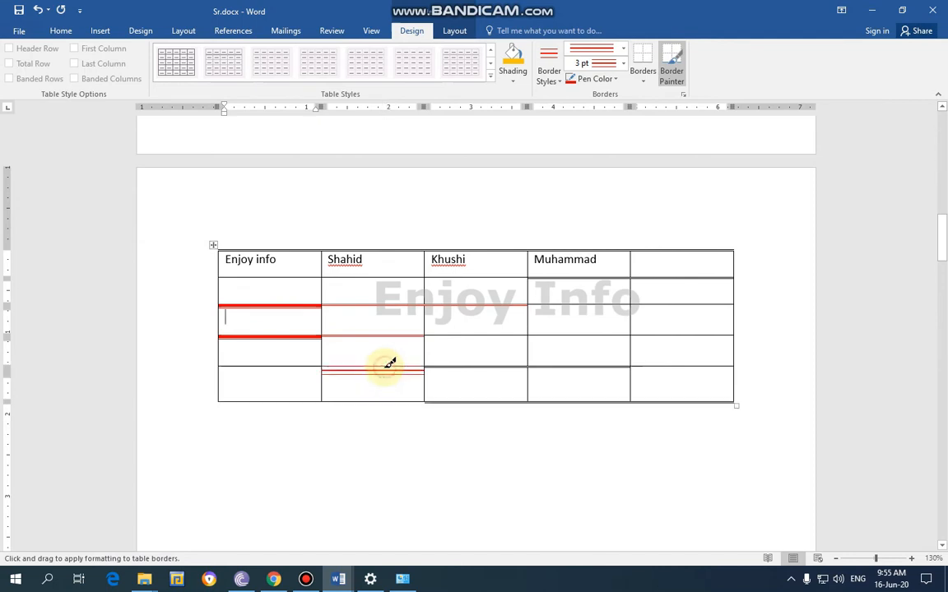
# Set the pen color to blue and paint triple-line borders below row 2 in the fourth column and above the fifth column
pyautogui.click(613, 79)
pyautogui.click(610, 124)
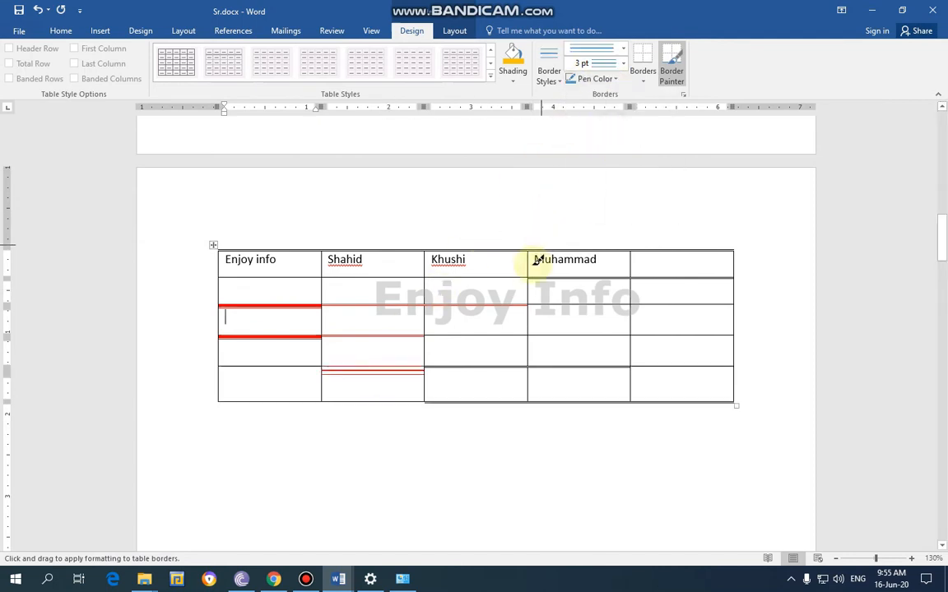
pyautogui.click(556, 305)
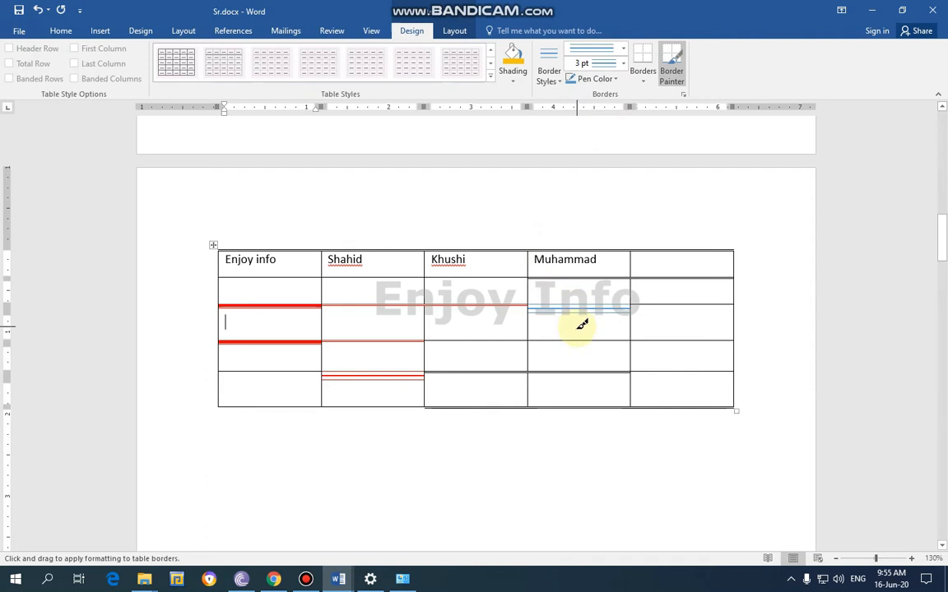
pyautogui.click(673, 249)
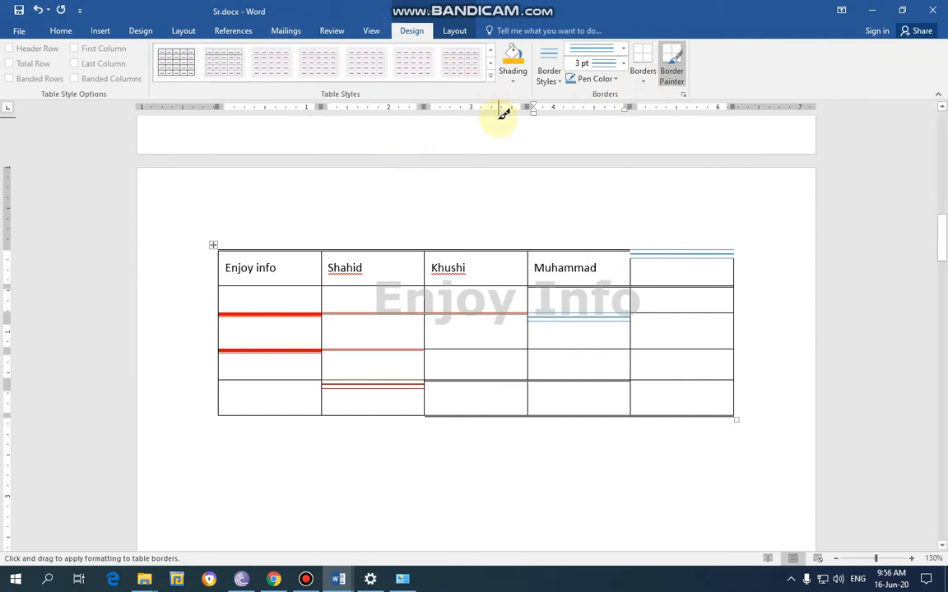
# Stop painting borders and reset the whole table to the plain grid table style
pyautogui.doubleClick(315, 201)
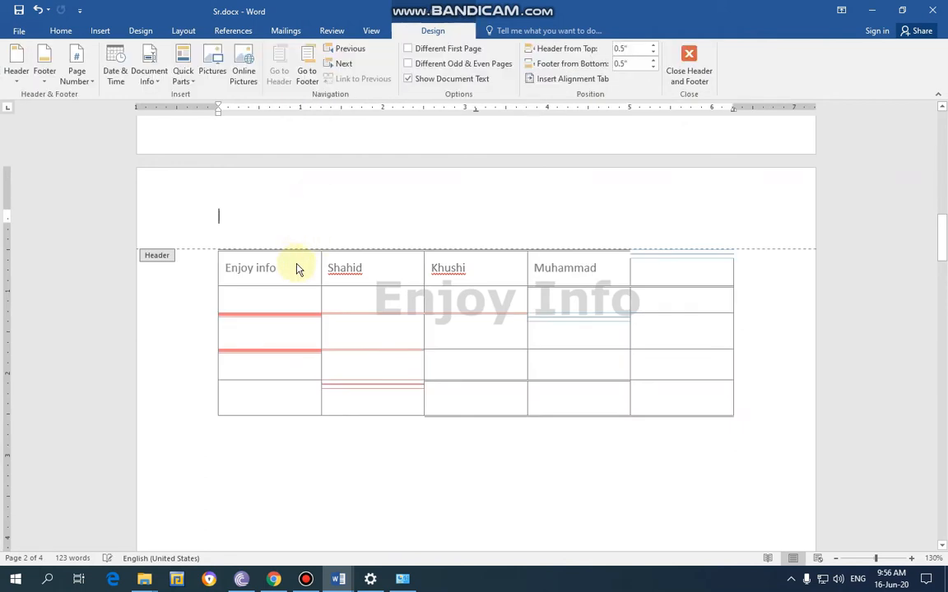
pyautogui.click(311, 448)
pyautogui.doubleClick(312, 447)
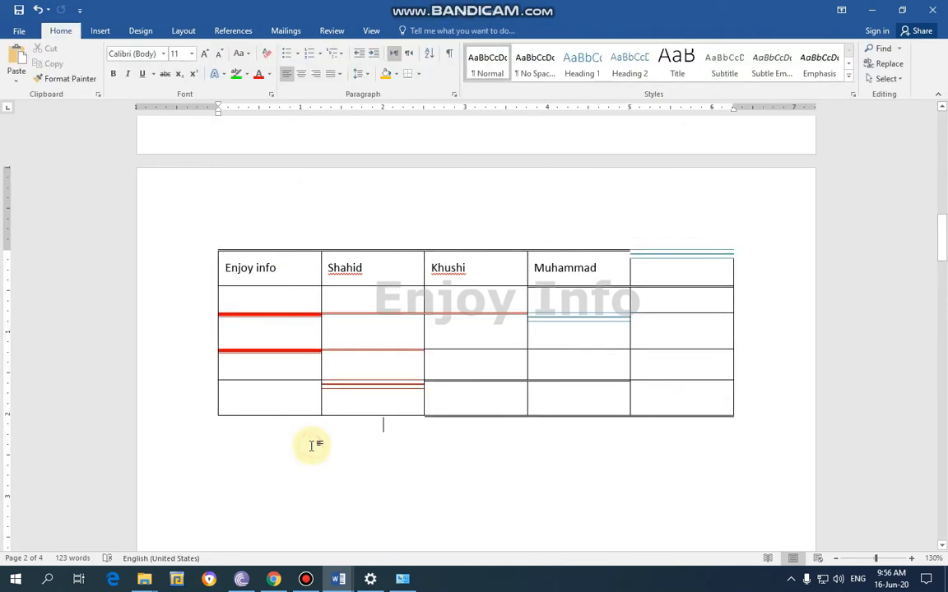
pyautogui.click(272, 263)
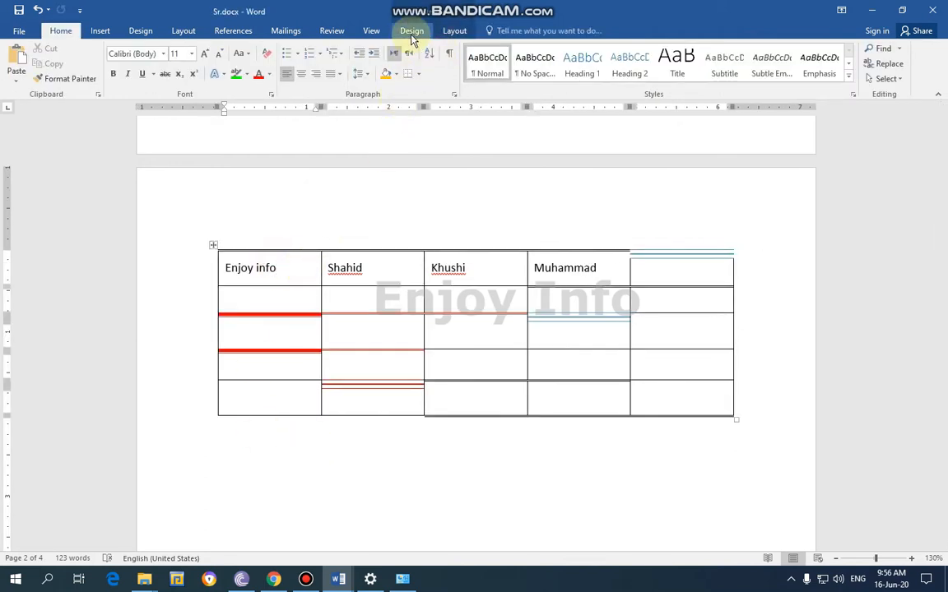
pyautogui.click(412, 31)
pyautogui.click(489, 78)
pyautogui.click(469, 127)
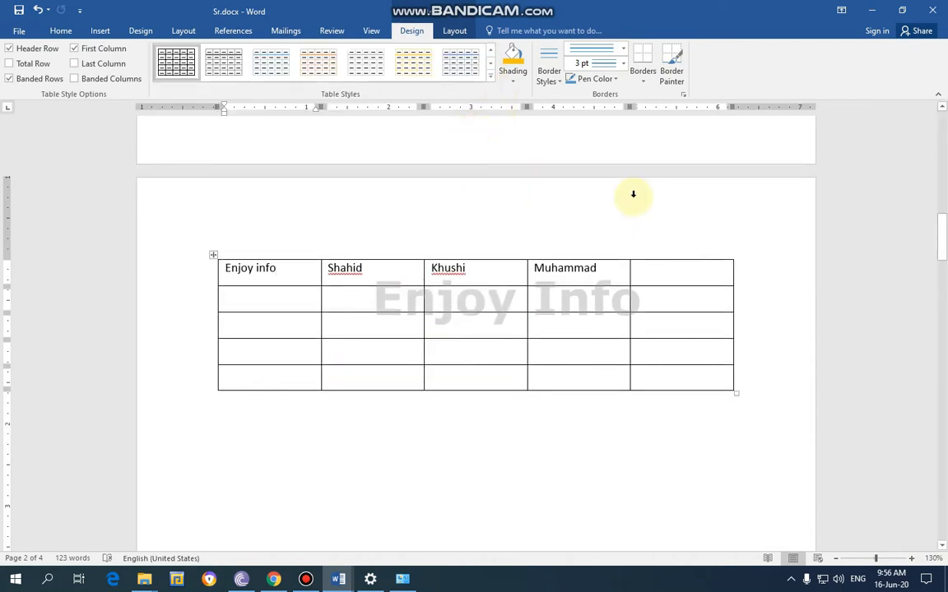
# Select the whole table and set the border pen to a 3 pt thick-thin line style in red
pyautogui.click(645, 80)
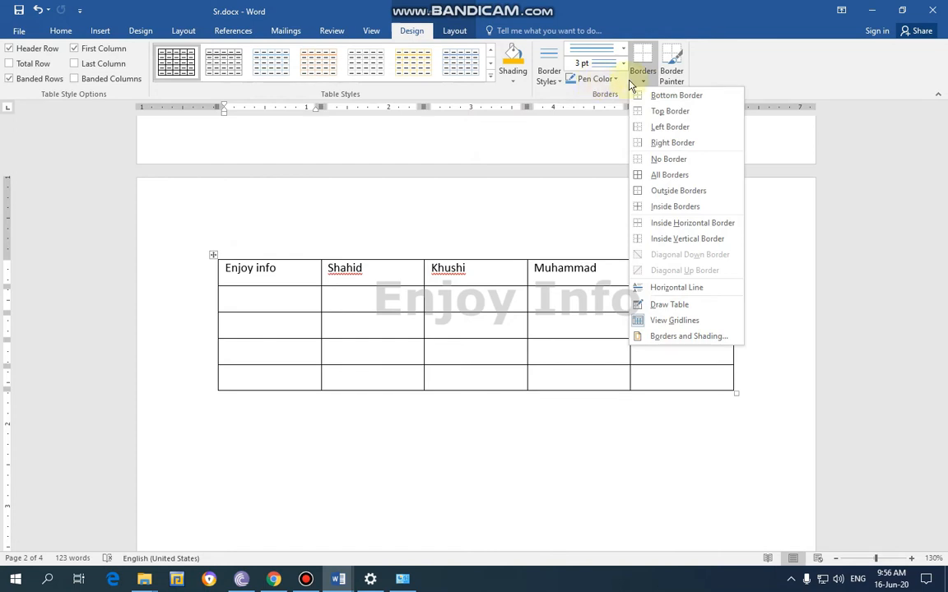
pyautogui.click(622, 48)
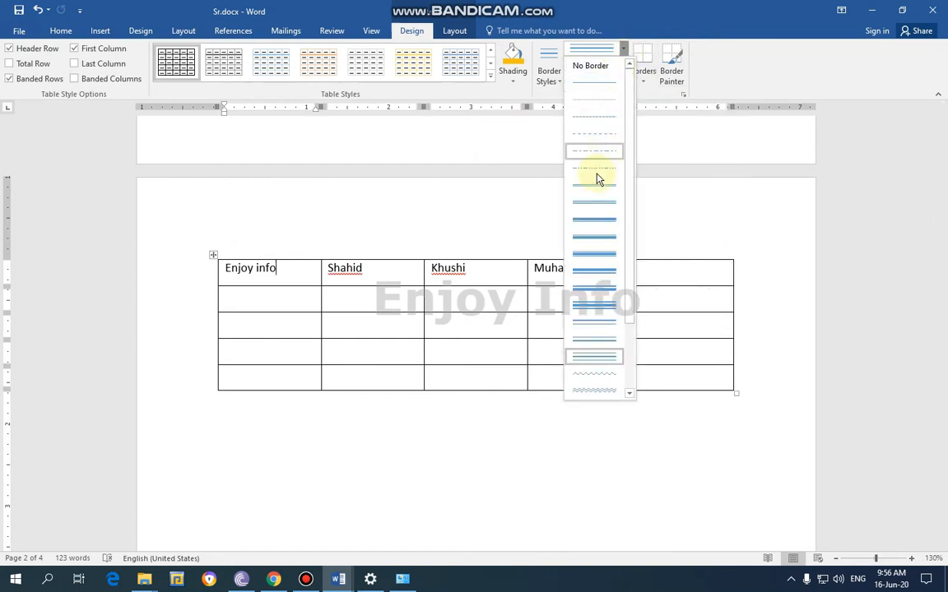
pyautogui.click(592, 212)
pyautogui.click(643, 79)
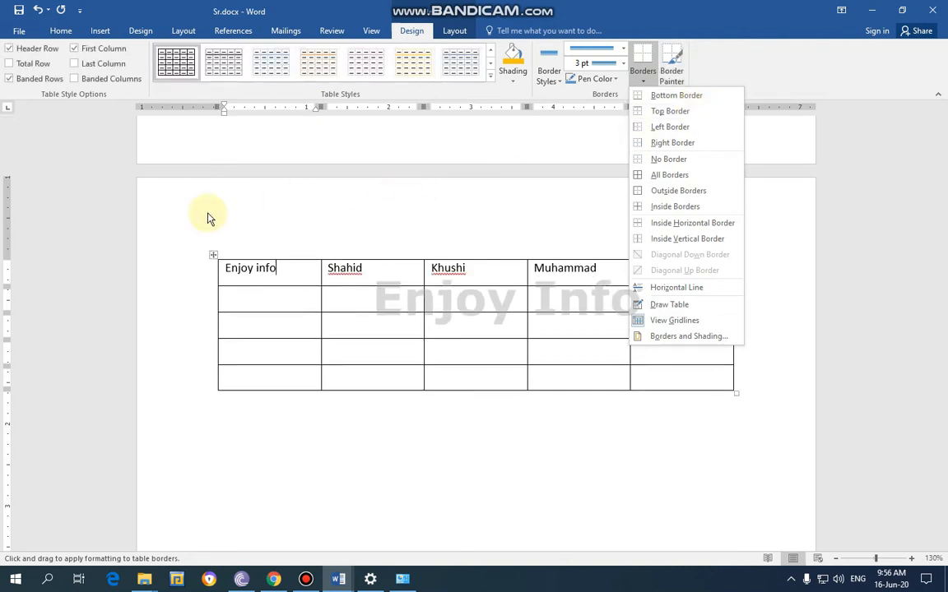
pyautogui.click(70, 256)
pyautogui.moveTo(769, 395); pyautogui.dragTo(170, 271)
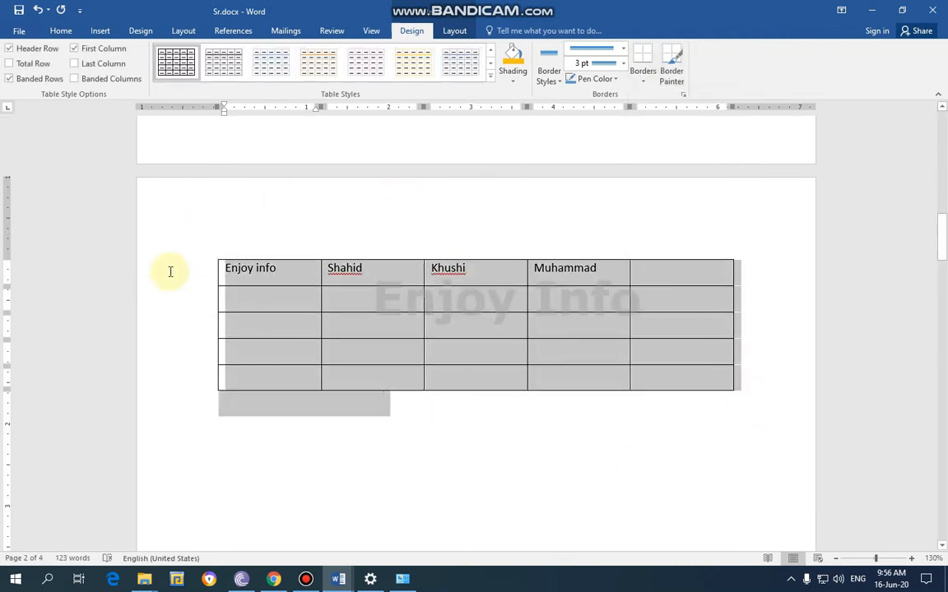
pyautogui.click(649, 85)
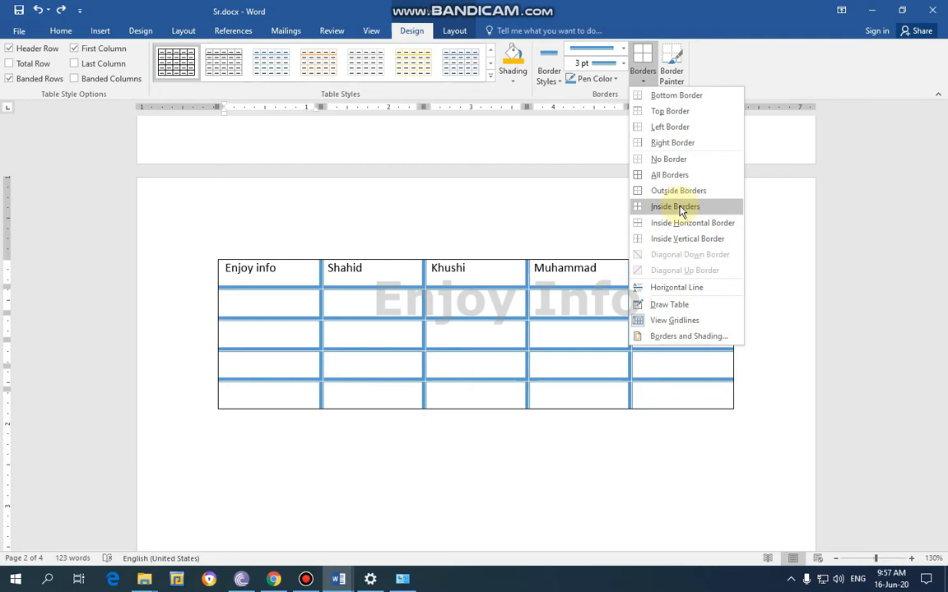
pyautogui.click(615, 79)
pyautogui.click(581, 197)
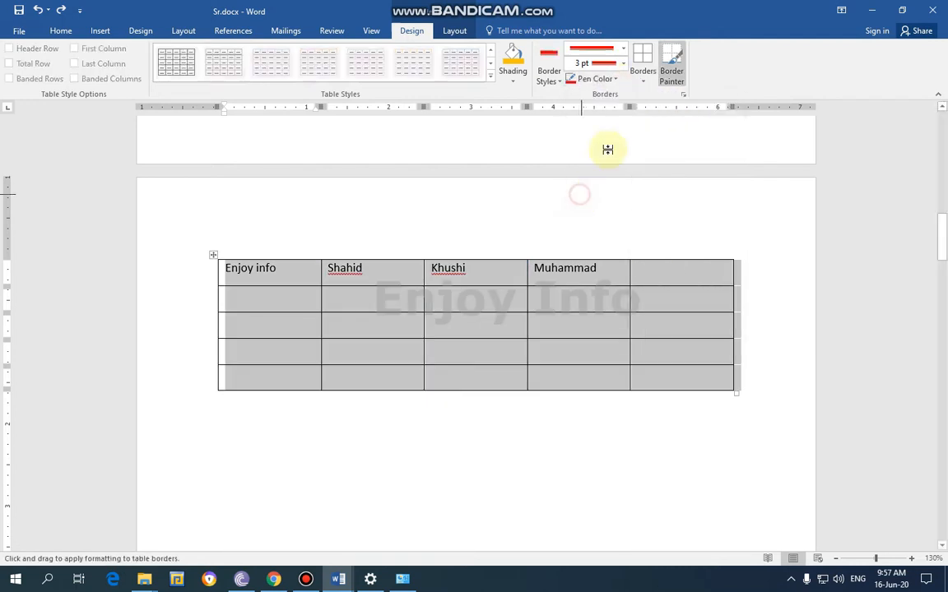
# Try inserting a horizontal line over the selected table and undo the insertion
pyautogui.click(644, 82)
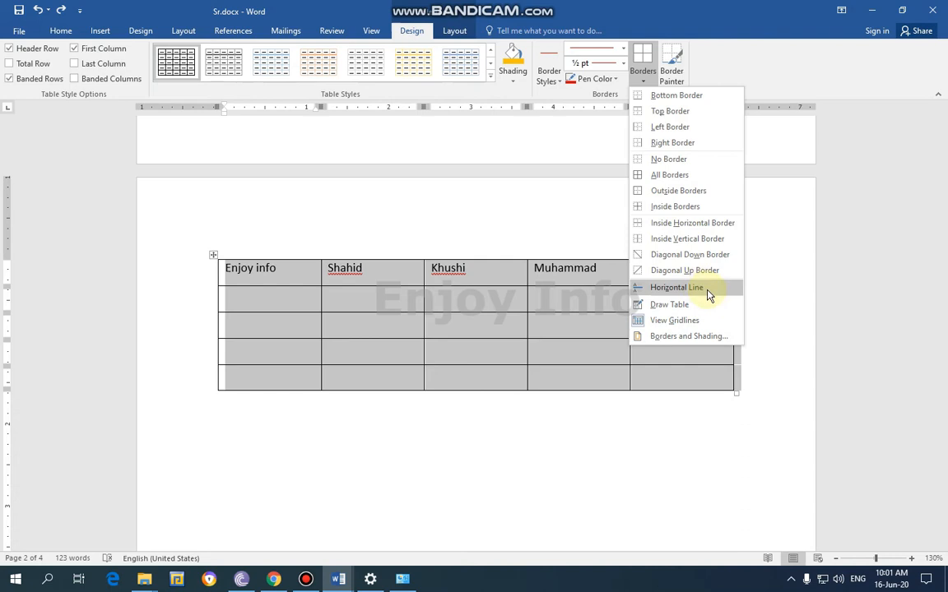
pyautogui.click(677, 287)
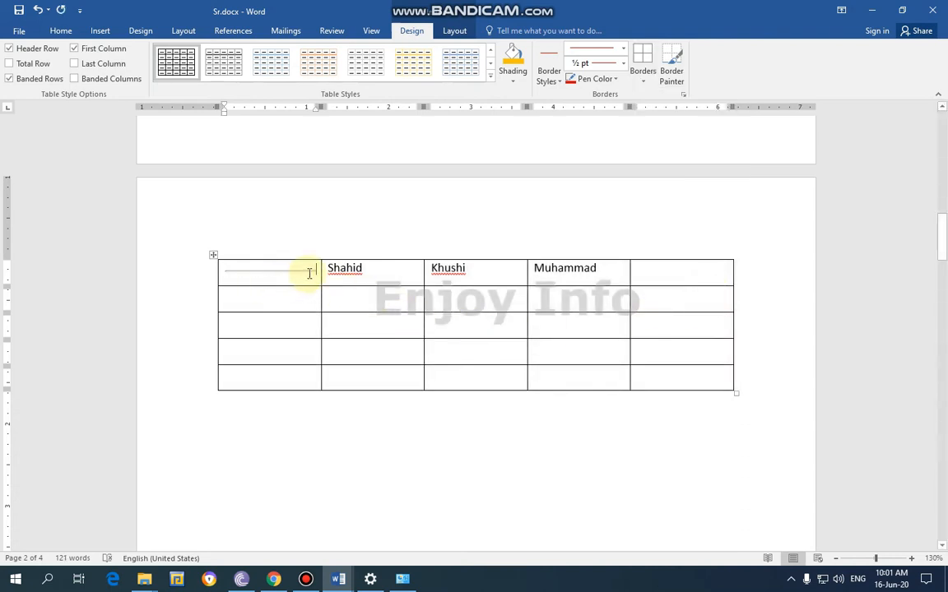
pyautogui.hotkey('ctrl', 'z')
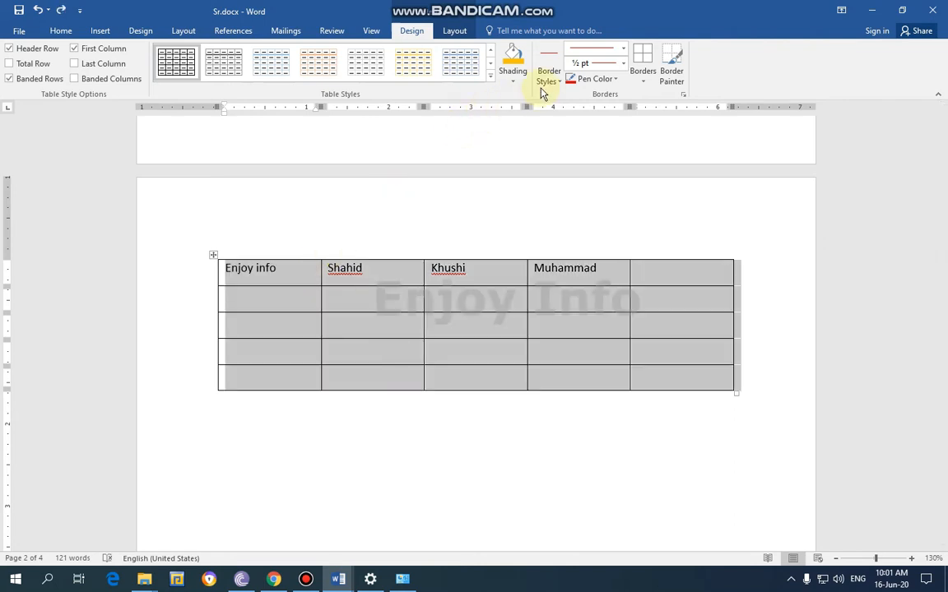
# Try splitting the last column with a red vertical line using Draw Table, undo it, and reopen the border options
pyautogui.click(647, 89)
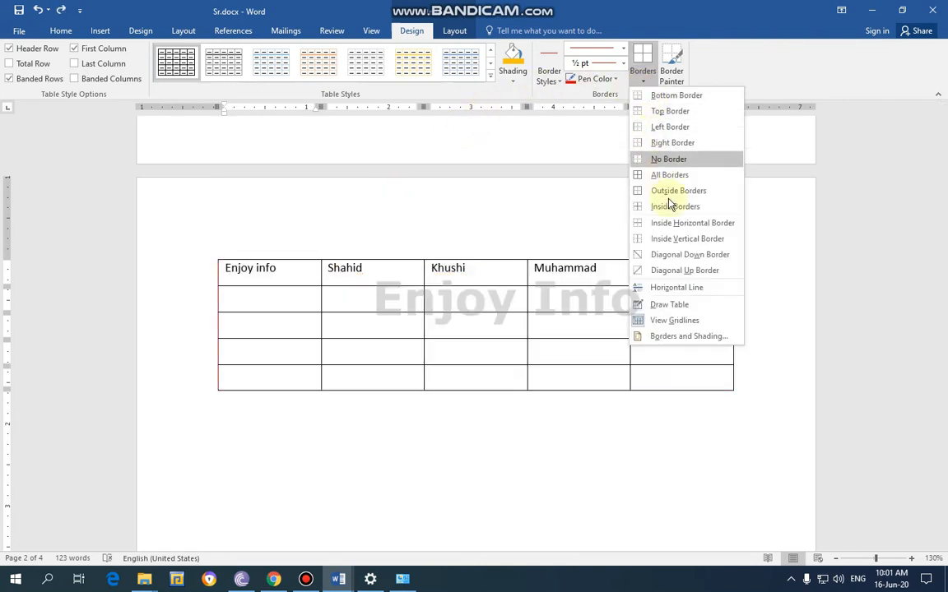
pyautogui.click(700, 308)
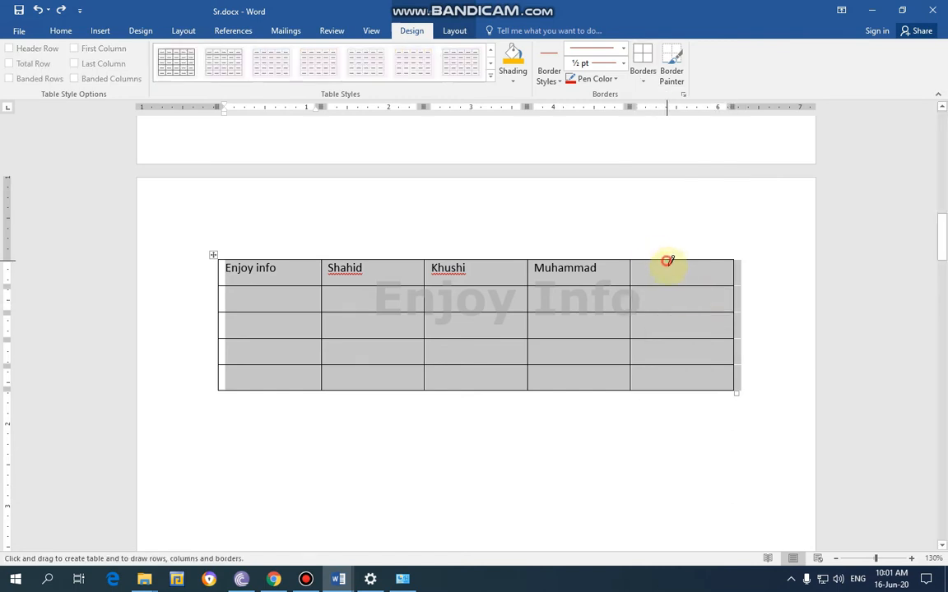
pyautogui.moveTo(667, 263); pyautogui.dragTo(671, 380)
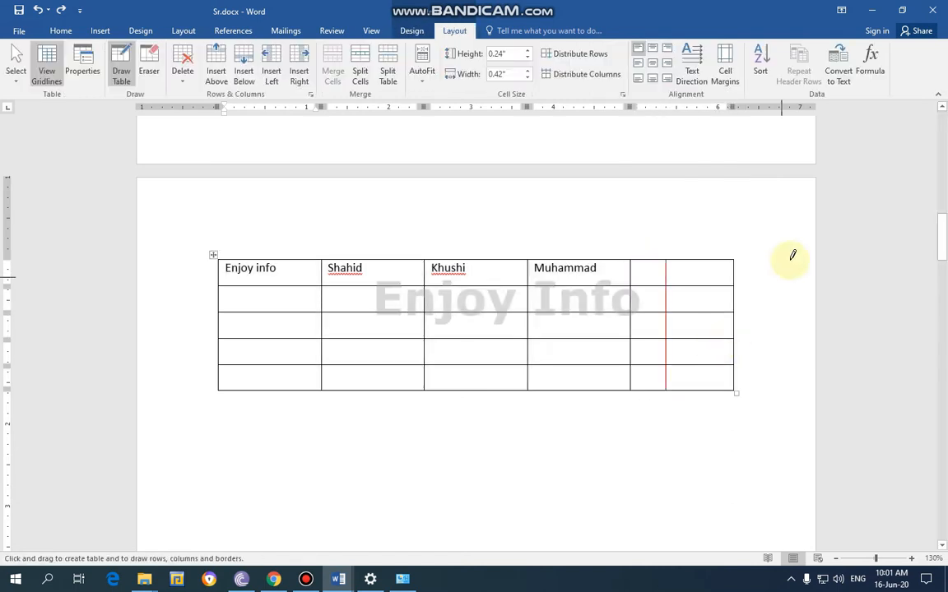
pyautogui.hotkey('ctrl', 'z')
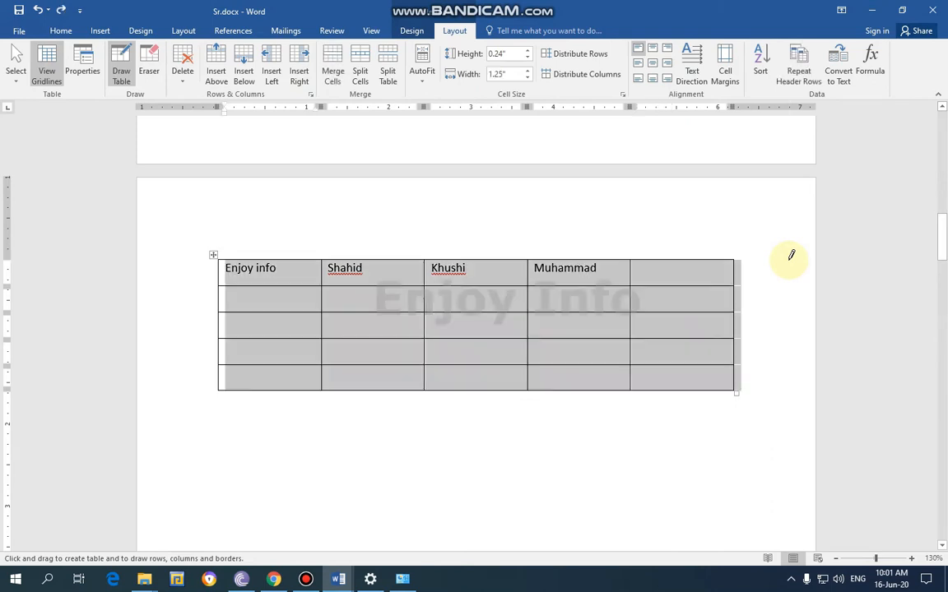
pyautogui.click(412, 31)
pyautogui.click(643, 80)
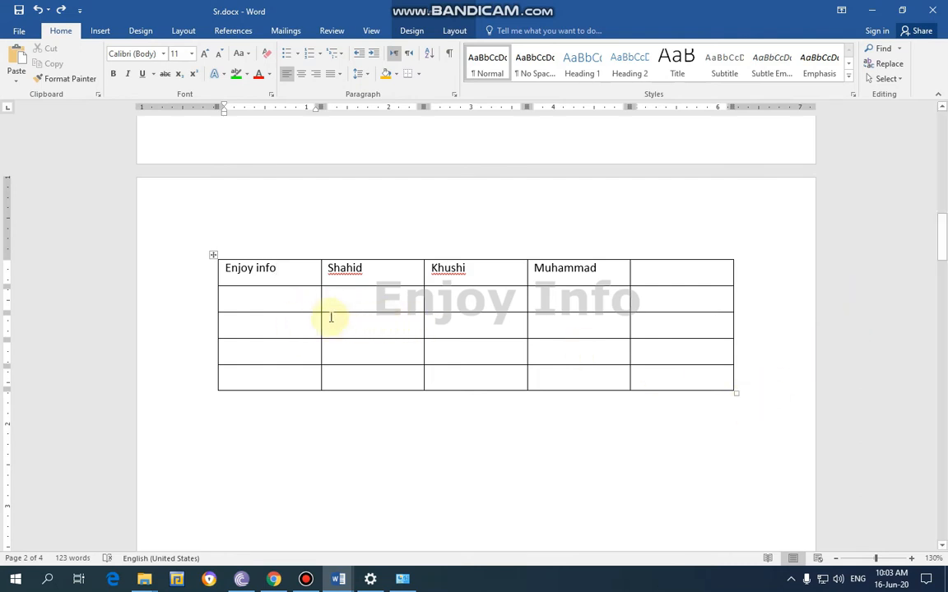
# Enter a person's first name in the empty last cell of row 1
pyautogui.moveTo(756, 405); pyautogui.dragTo(403, 299)
pyautogui.click(650, 278)
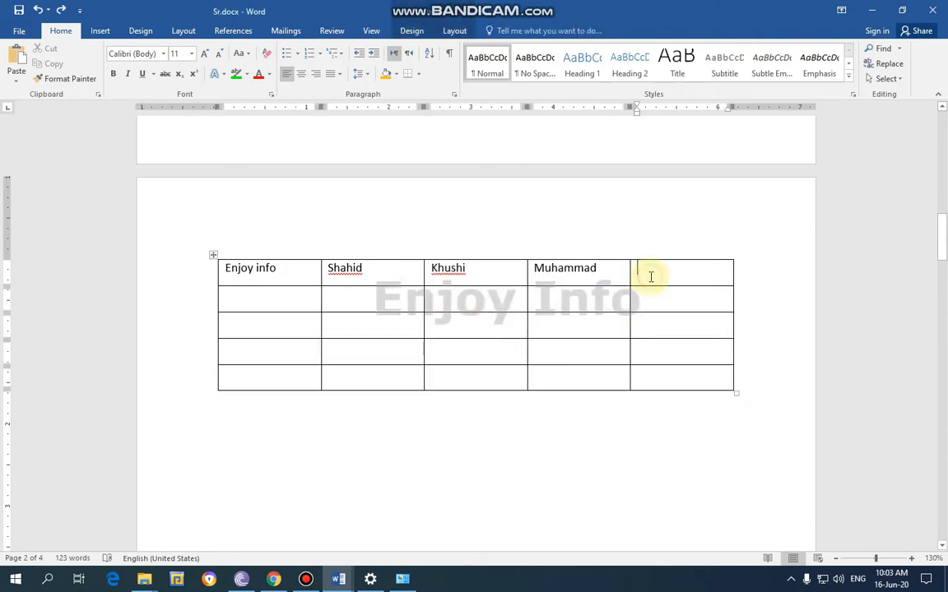
pyautogui.write('yasir')
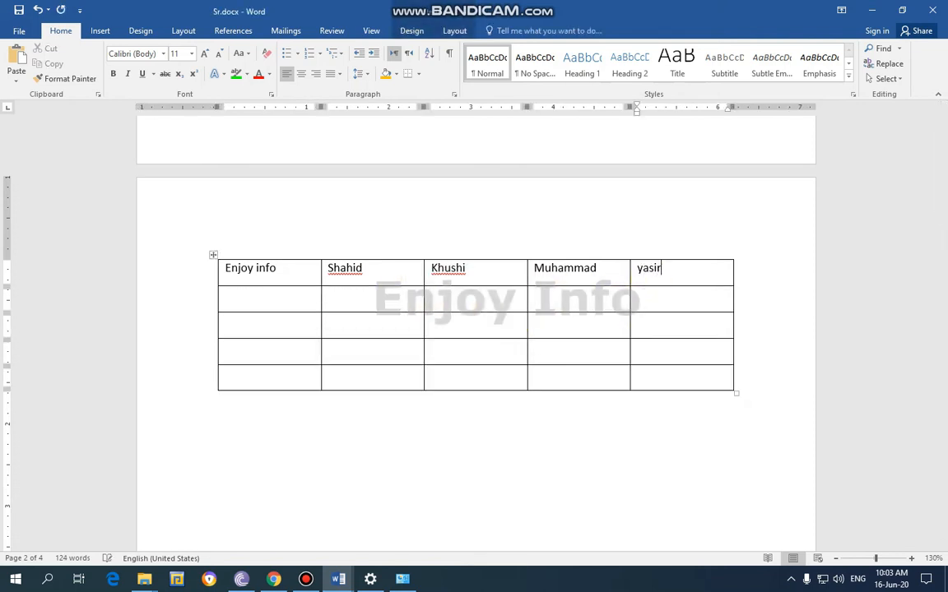
# Fill row 2 with 55 in the first cell and 56 in each of the other four cells
pyautogui.click(315, 294)
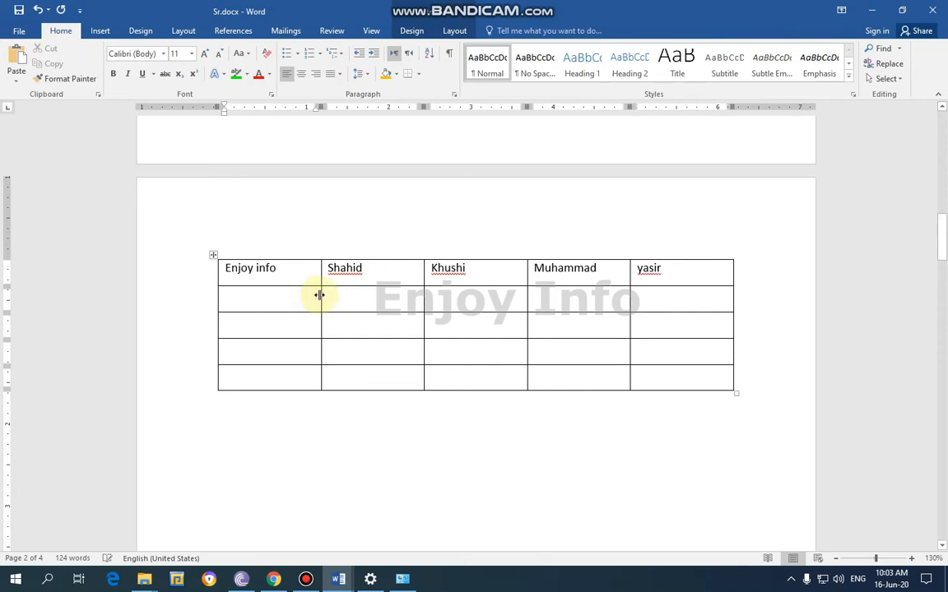
pyautogui.write('55')
pyautogui.press('Tab')
pyautogui.write('56')
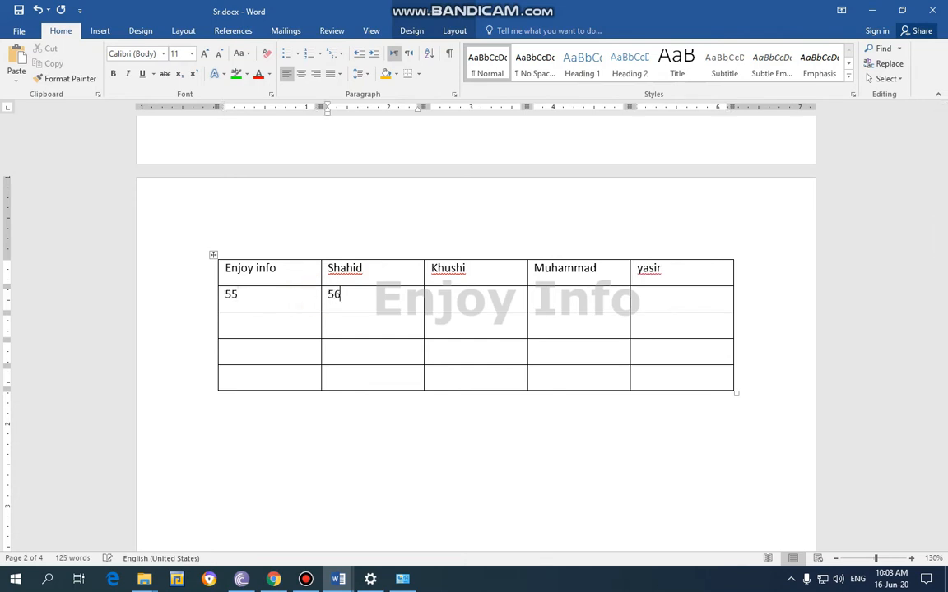
pyautogui.press('Tab')
pyautogui.write('56')
pyautogui.press('Tab')
pyautogui.write('56')
pyautogui.press('Tab')
pyautogui.write('56')
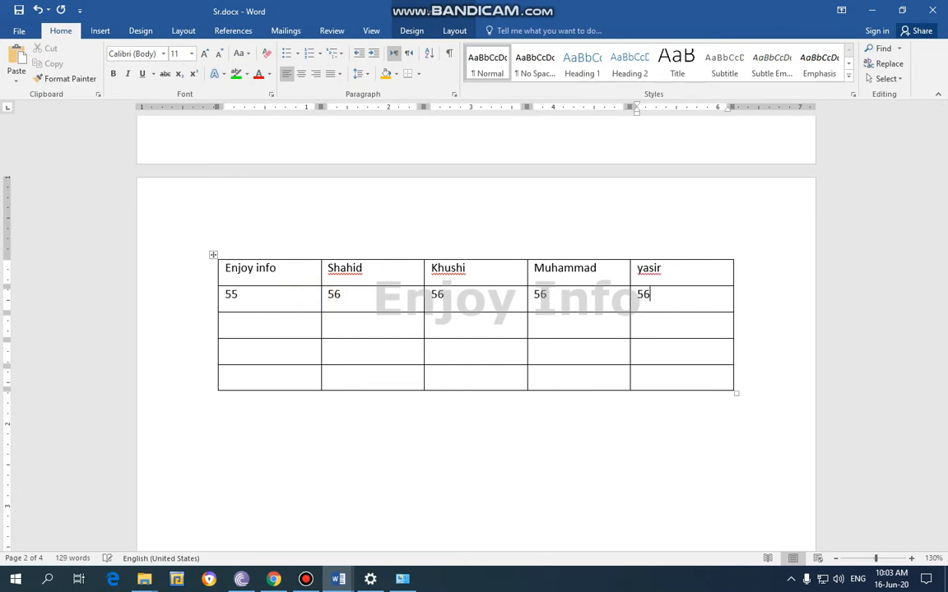
# Enter a person's first name in each of the first two cells of row 3
pyautogui.press('Down')
pyautogui.press('Left')
pyautogui.press('Left')
pyautogui.press('Left')
pyautogui.press('Left')
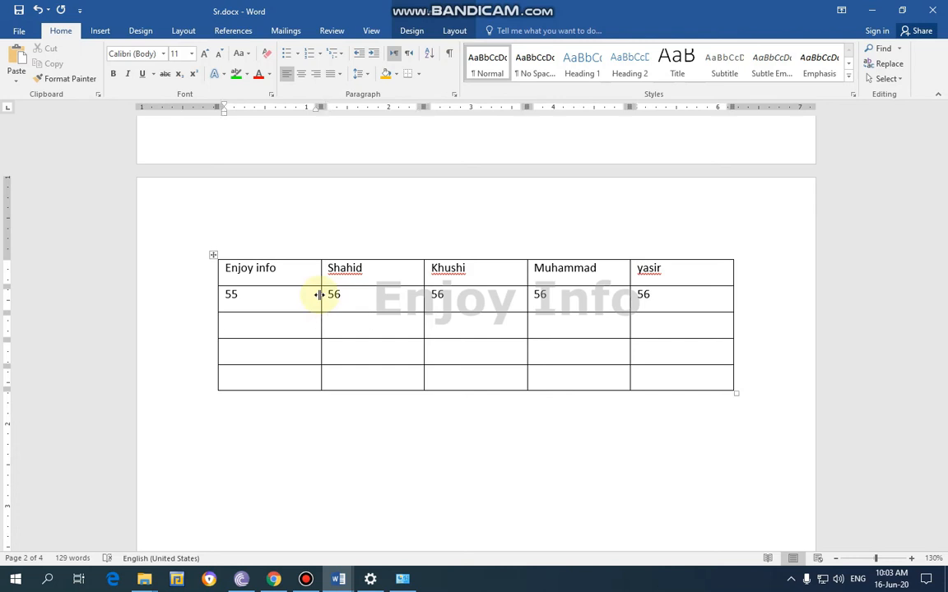
pyautogui.write('shahid')
pyautogui.press('Tab')
pyautogui.write('ta')
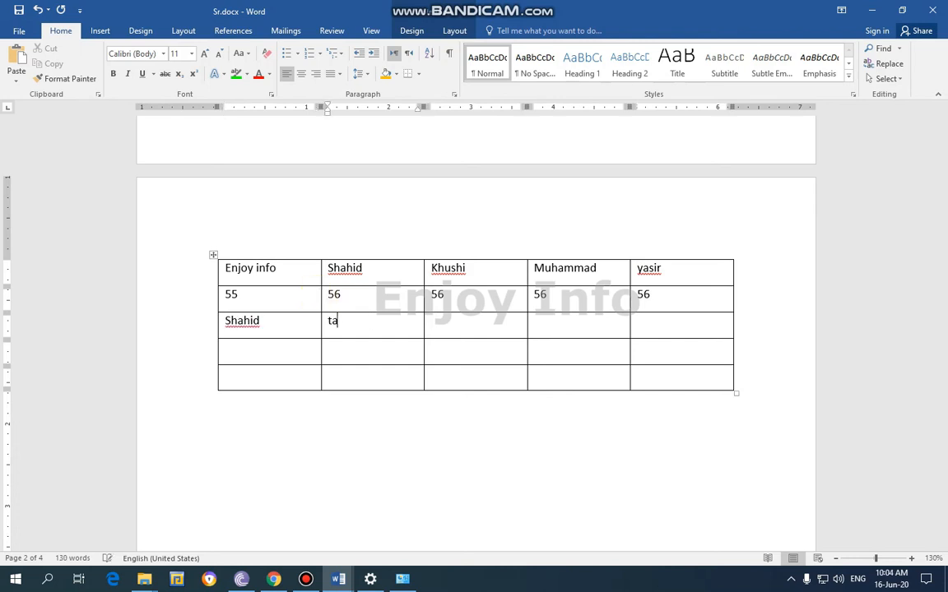
pyautogui.write('hir')
# Enter a person's first name in the third cell of row 3, correcting the misspelling
pyautogui.press('Tab')
pyautogui.write('khuahi')
pyautogui.press('BackSpace')
pyautogui.press('BackSpace')
pyautogui.press('BackSpace')
pyautogui.write('sh')
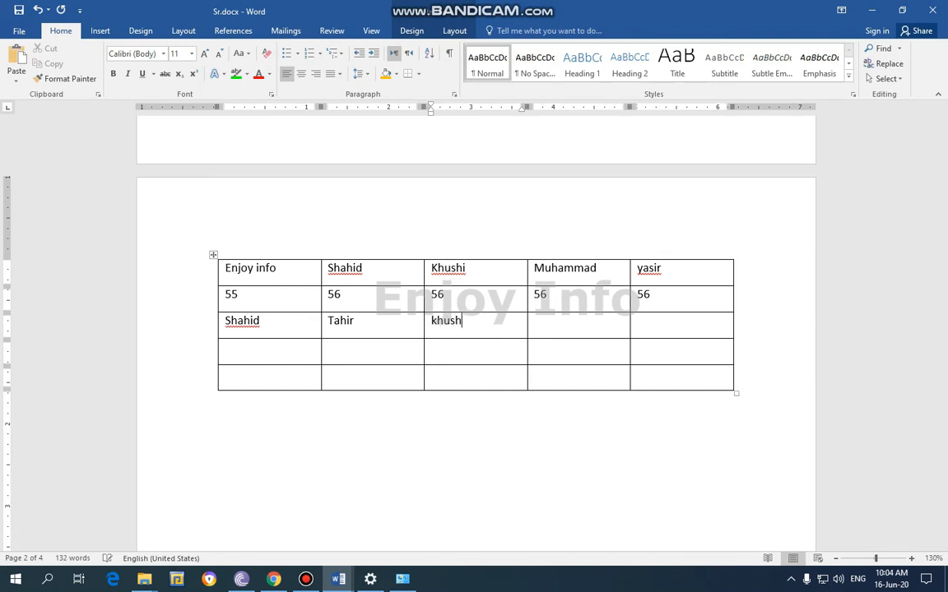
pyautogui.write('i')
# Enter a person's first name in each of the last two cells of row 3
pyautogui.press('Tab')
pyautogui.write('Mu')
pyautogui.press('BackSpace')
pyautogui.press('BackSpace')
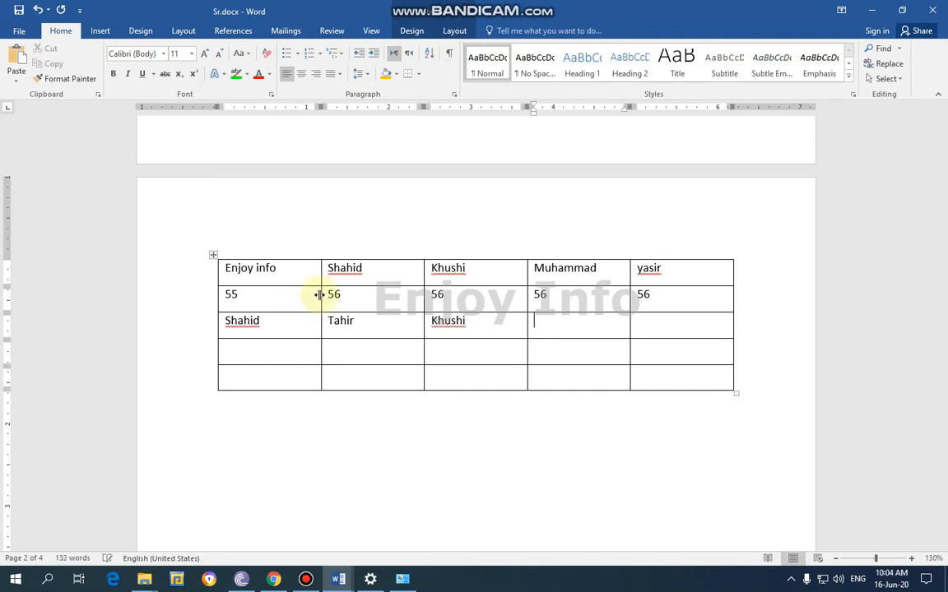
pyautogui.write('kamran')
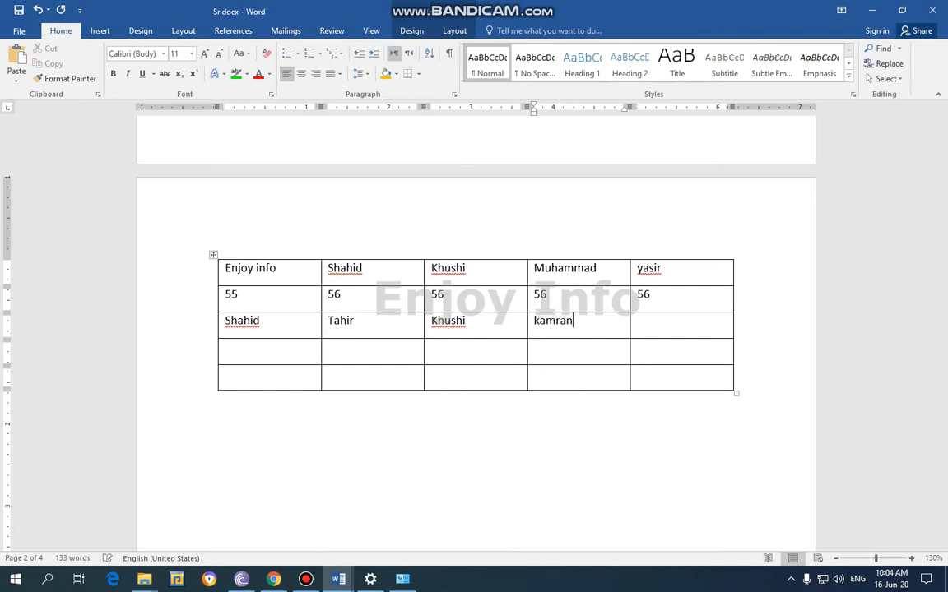
pyautogui.press('Tab')
pyautogui.write('naveed')
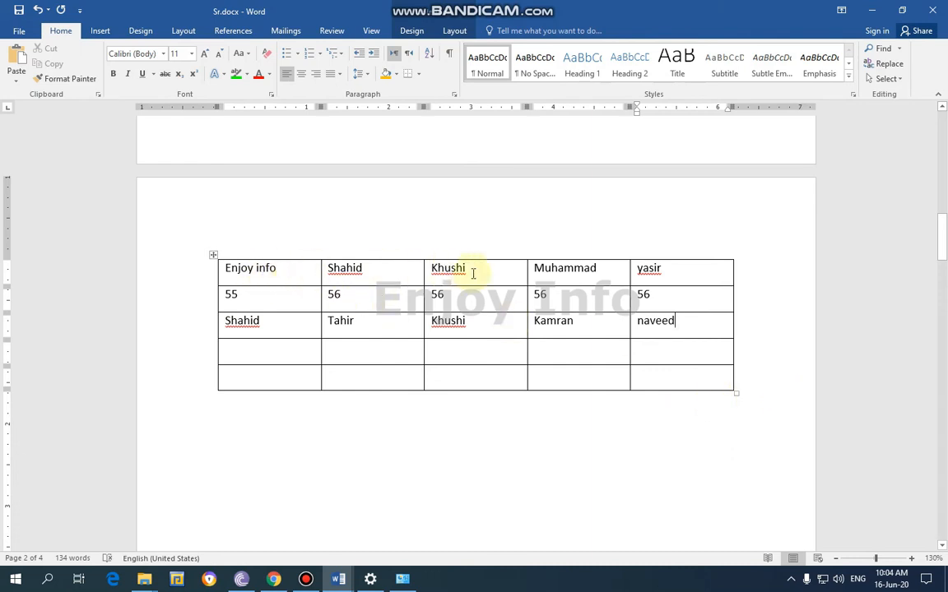
# Make the text in the first three rows bold and remove all borders from the whole table
pyautogui.moveTo(706, 323); pyautogui.dragTo(277, 248)
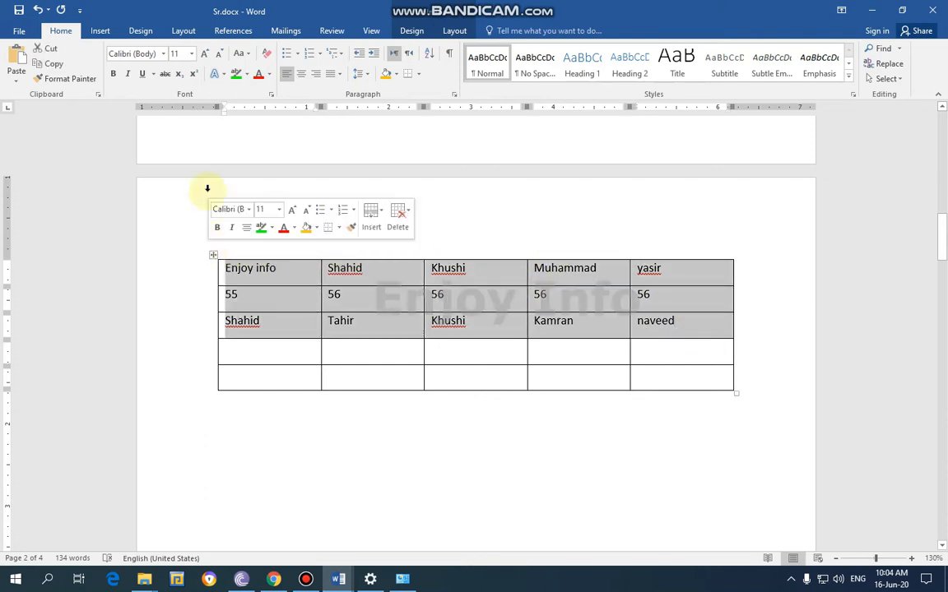
pyautogui.click(113, 76)
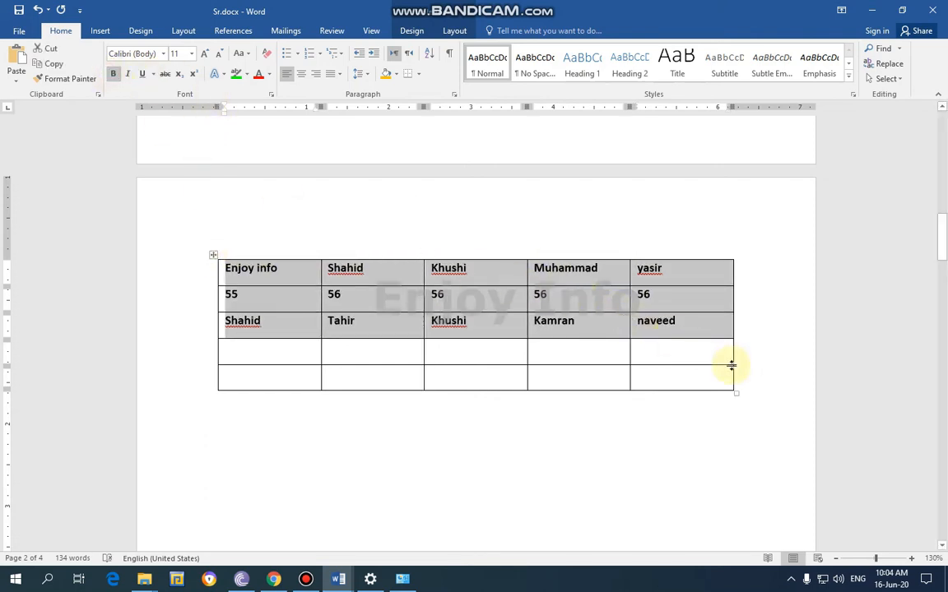
pyautogui.moveTo(766, 403); pyautogui.dragTo(215, 211)
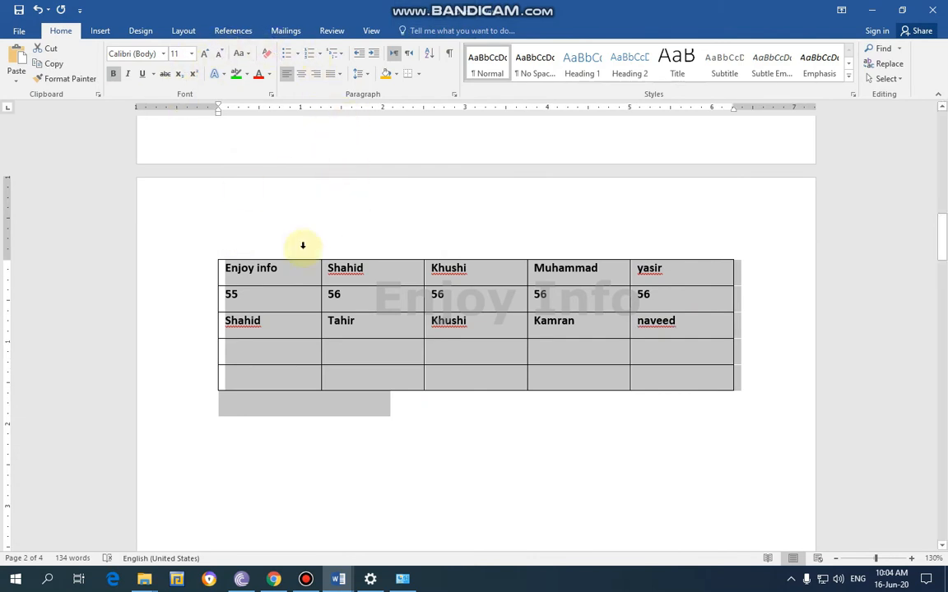
pyautogui.click(359, 253)
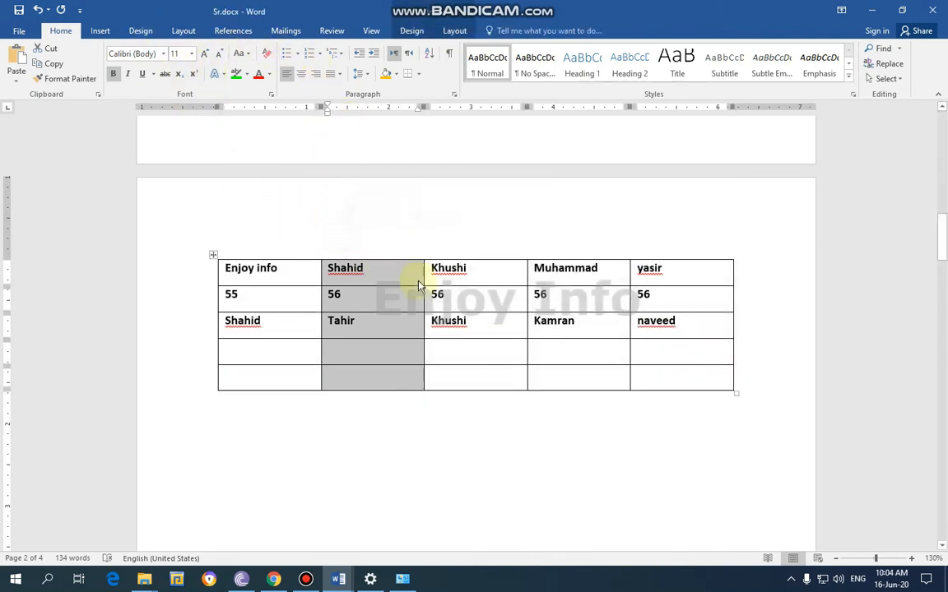
pyautogui.click(412, 31)
pyautogui.click(213, 255)
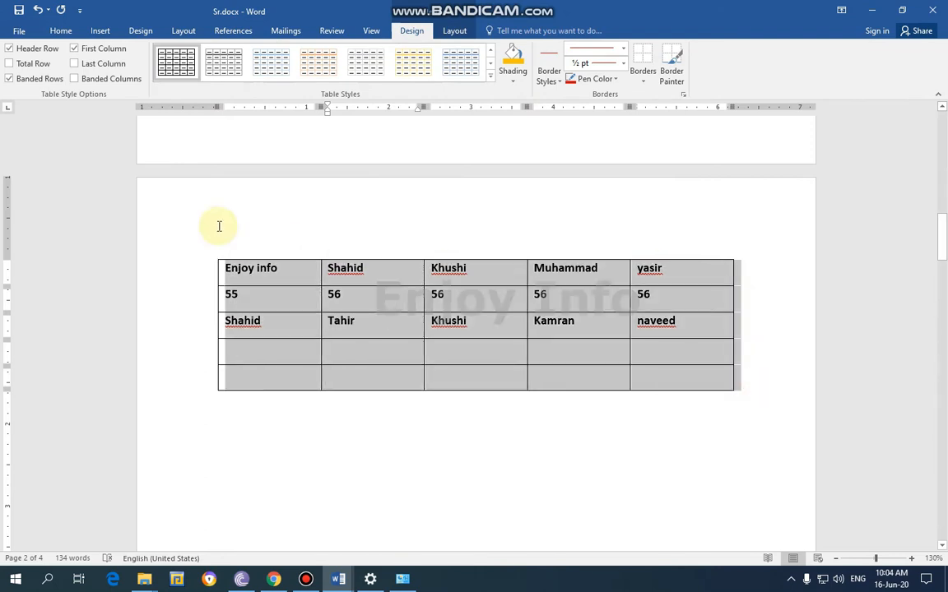
pyautogui.click(642, 82)
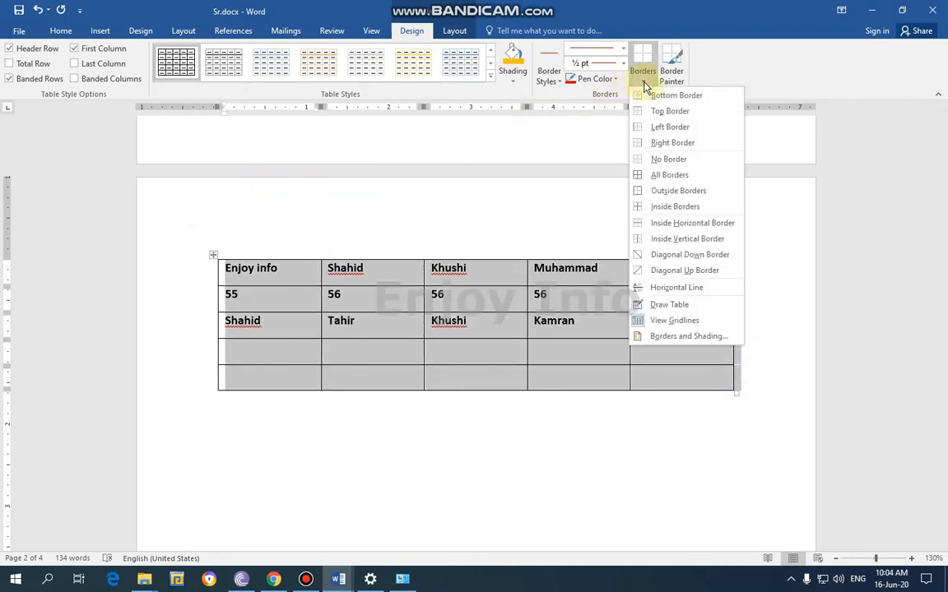
pyautogui.click(667, 168)
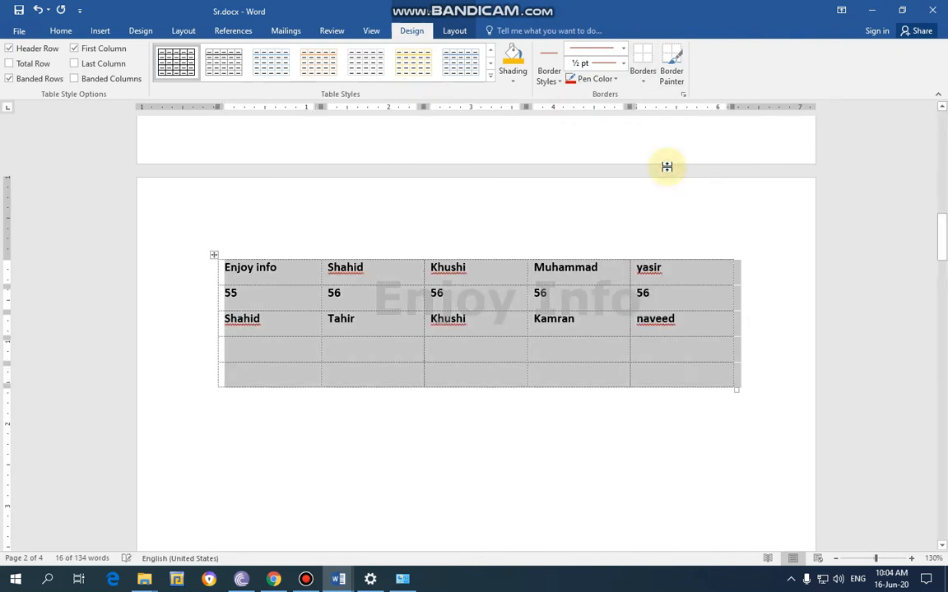
pyautogui.click(757, 291)
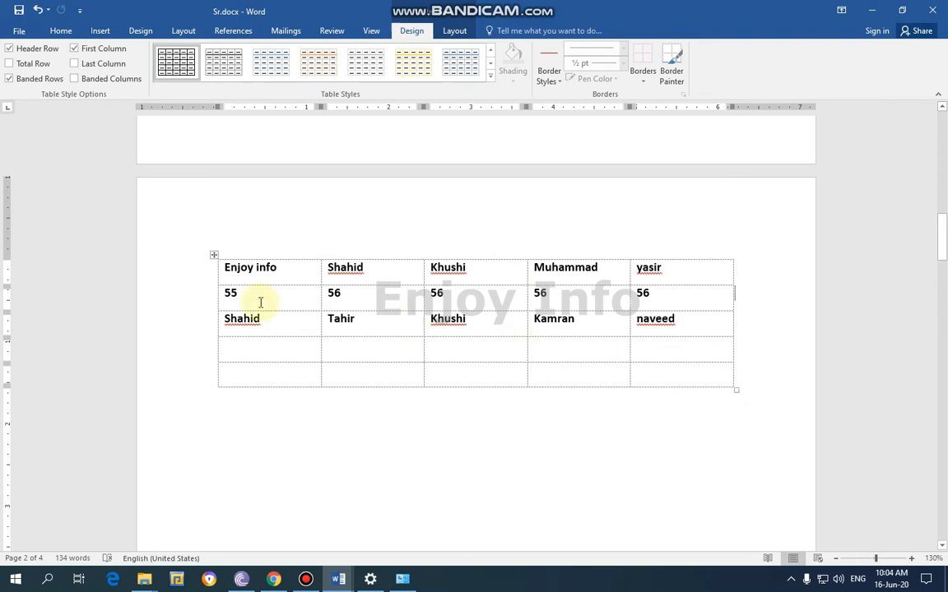
# Turn off View Gridlines so the borderless table shows no dashed cell outlines
pyautogui.moveTo(762, 396); pyautogui.dragTo(226, 247)
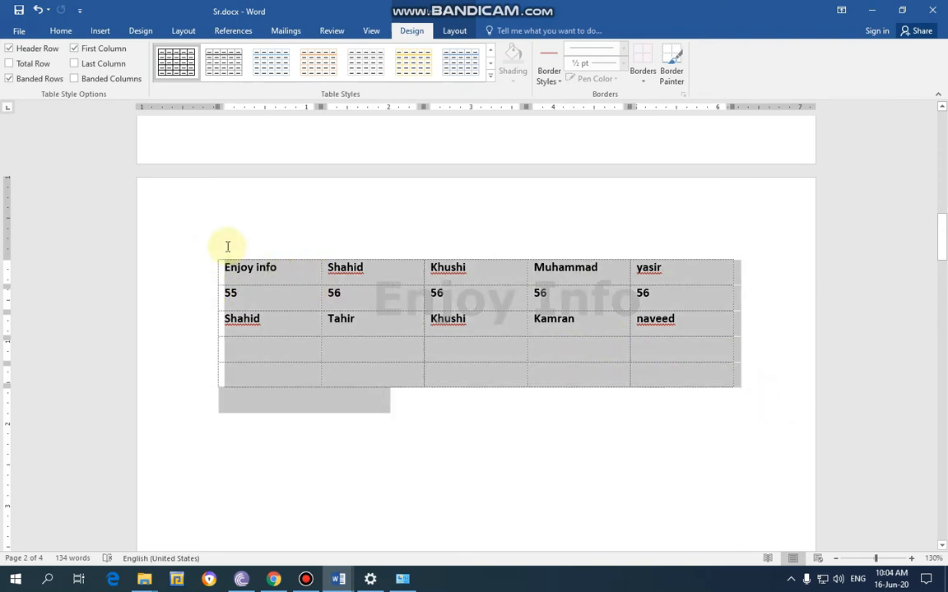
pyautogui.click(410, 255)
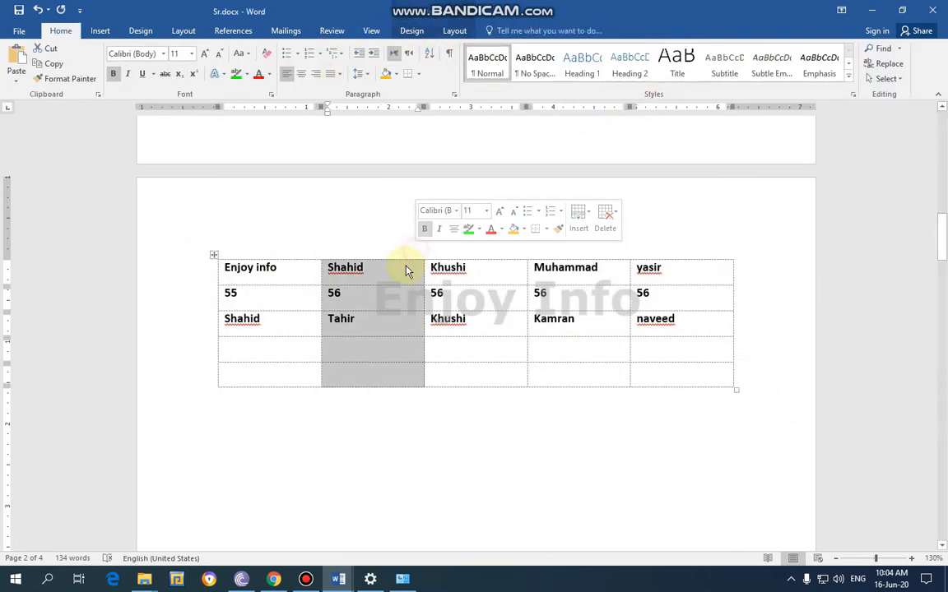
pyautogui.click(407, 271)
pyautogui.click(412, 30)
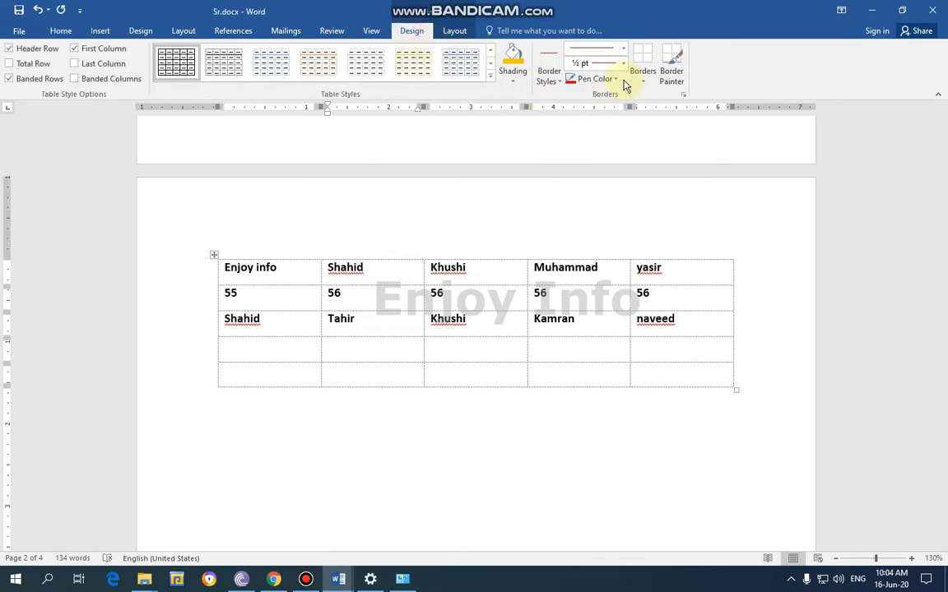
pyautogui.moveTo(762, 389); pyautogui.dragTo(204, 223)
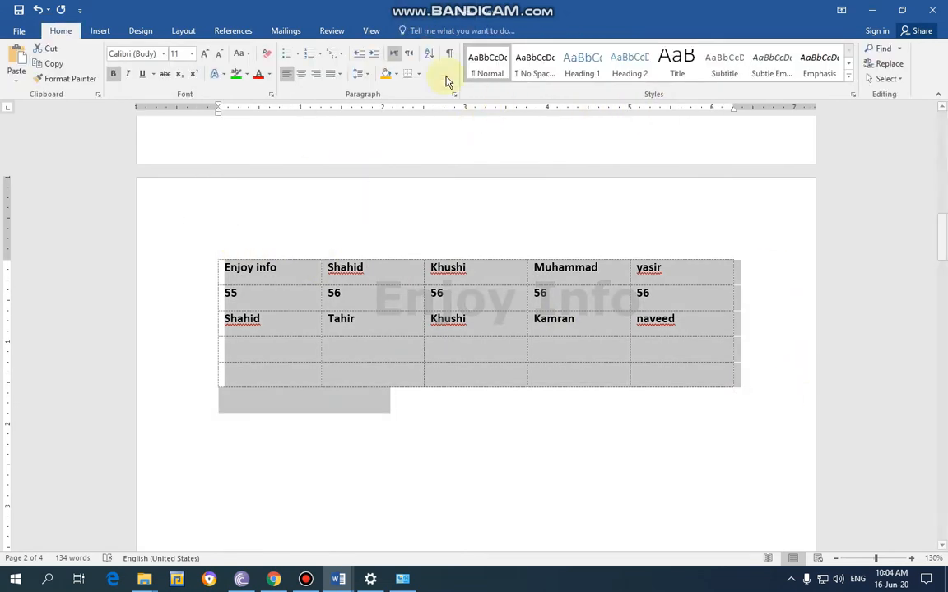
pyautogui.click(471, 240)
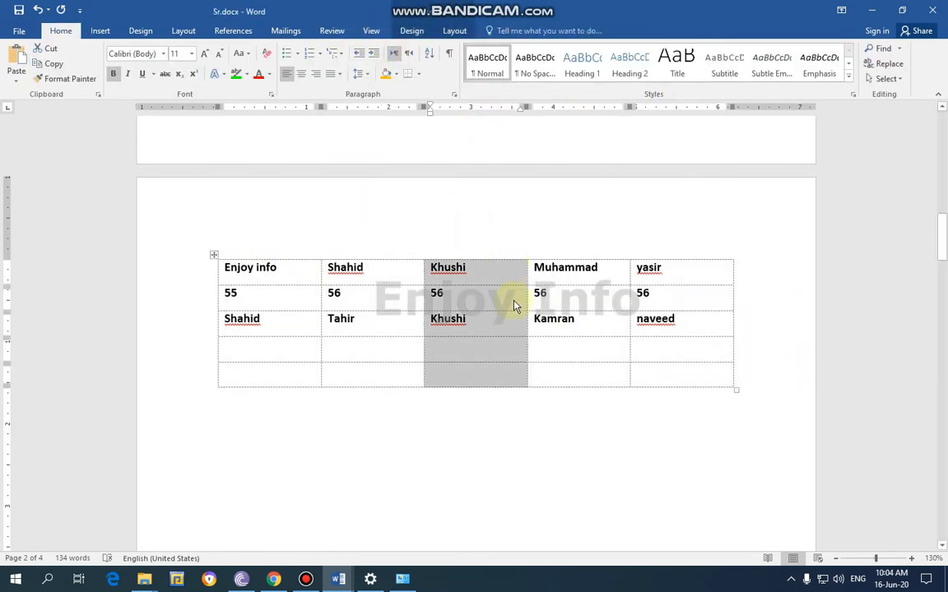
pyautogui.click(601, 414)
pyautogui.moveTo(752, 379); pyautogui.dragTo(95, 226)
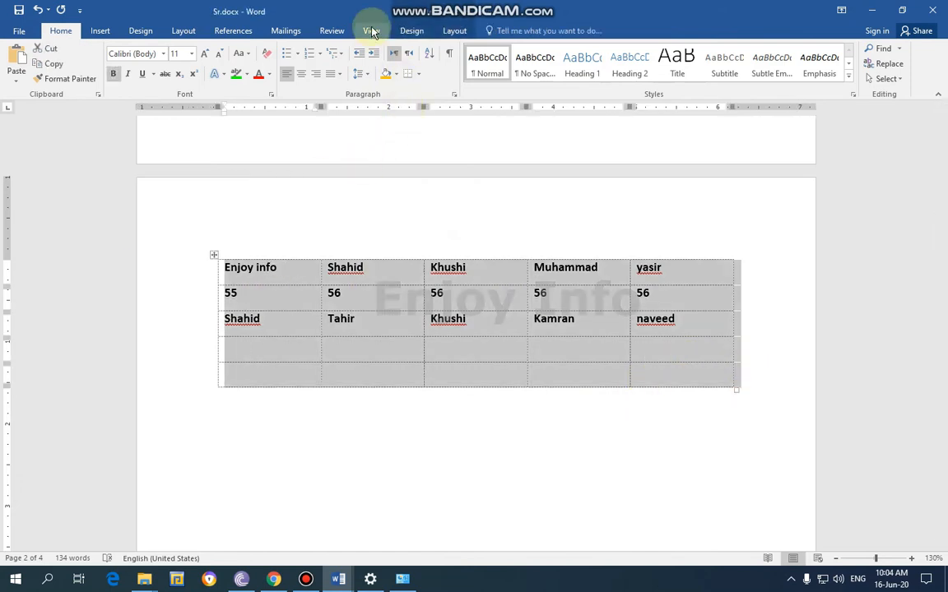
pyautogui.click(411, 31)
pyautogui.click(643, 78)
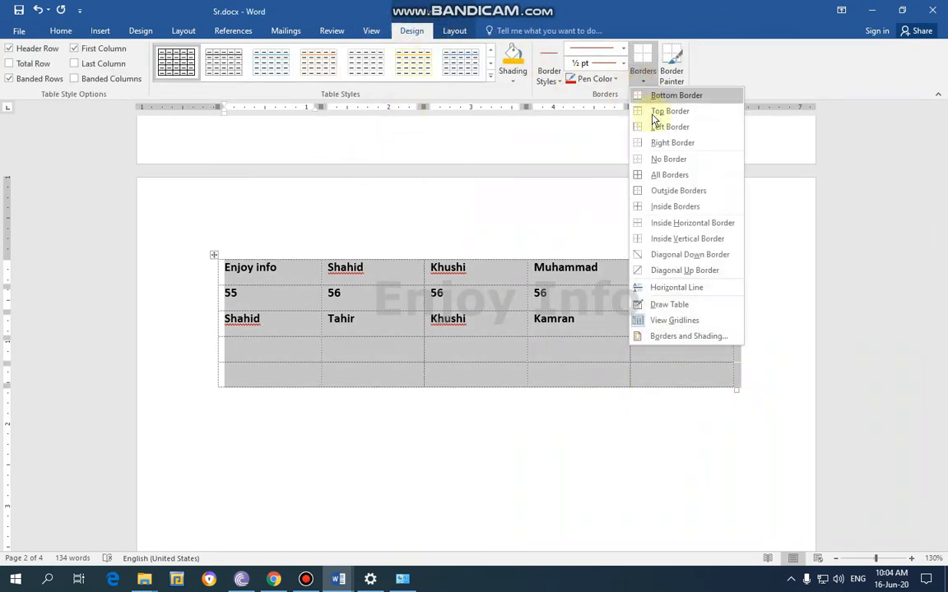
pyautogui.click(675, 320)
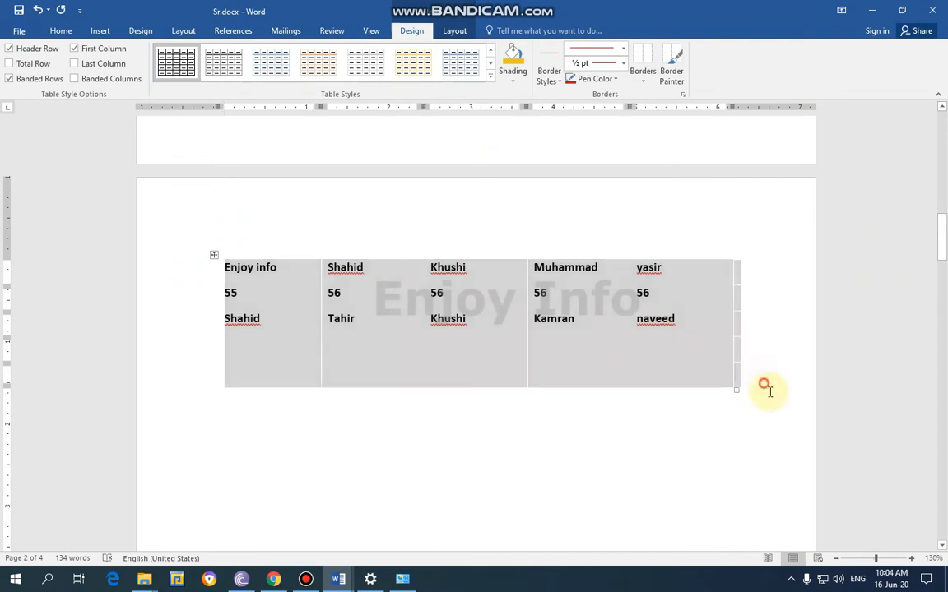
pyautogui.click(765, 385)
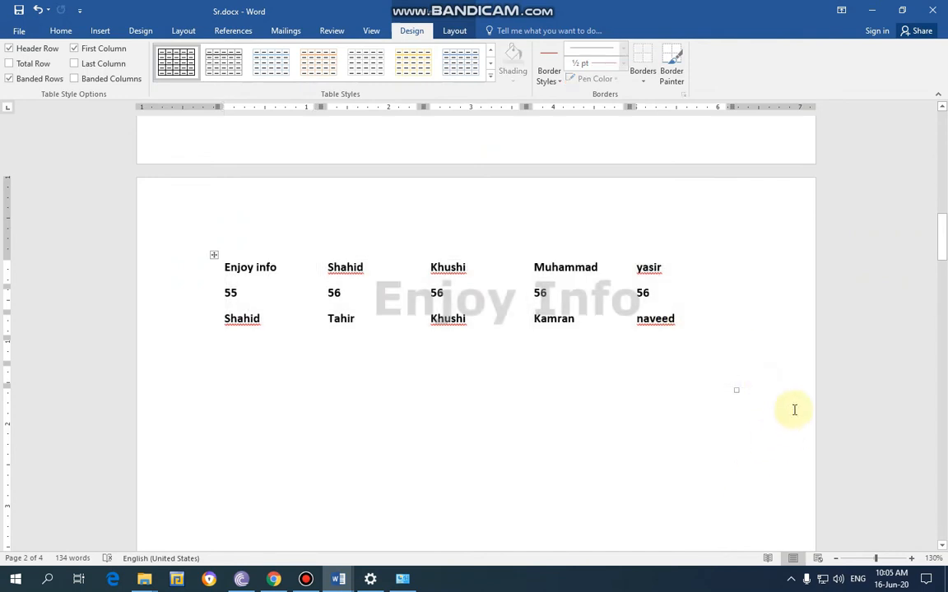
# Turn View Gridlines back on for the borderless table
pyautogui.moveTo(692, 355); pyautogui.dragTo(281, 243)
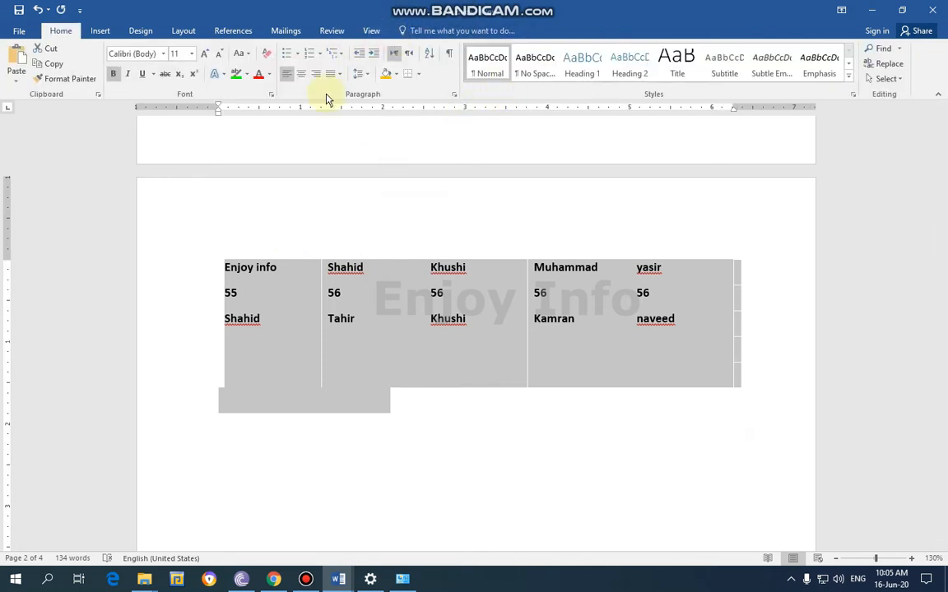
pyautogui.click(370, 267)
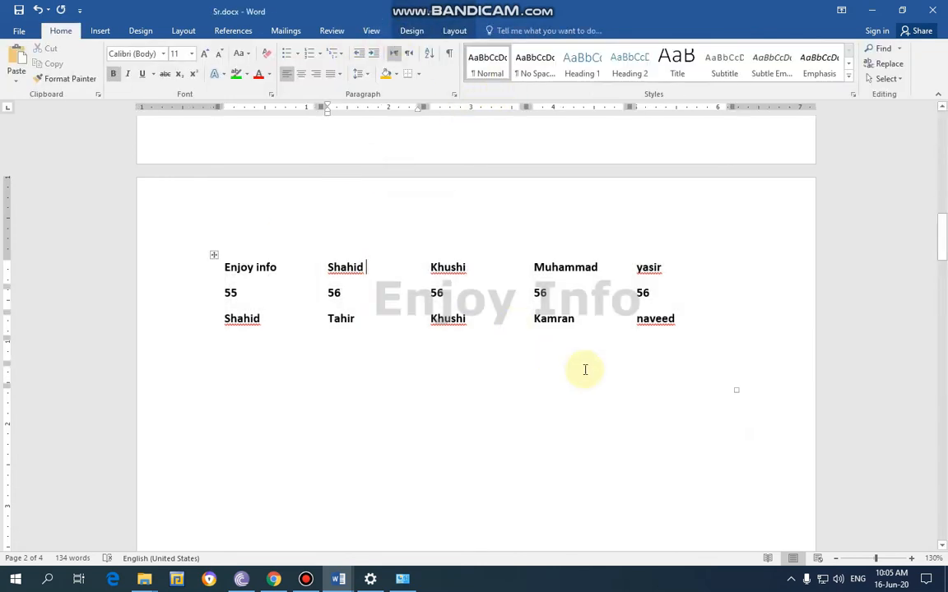
pyautogui.click(410, 30)
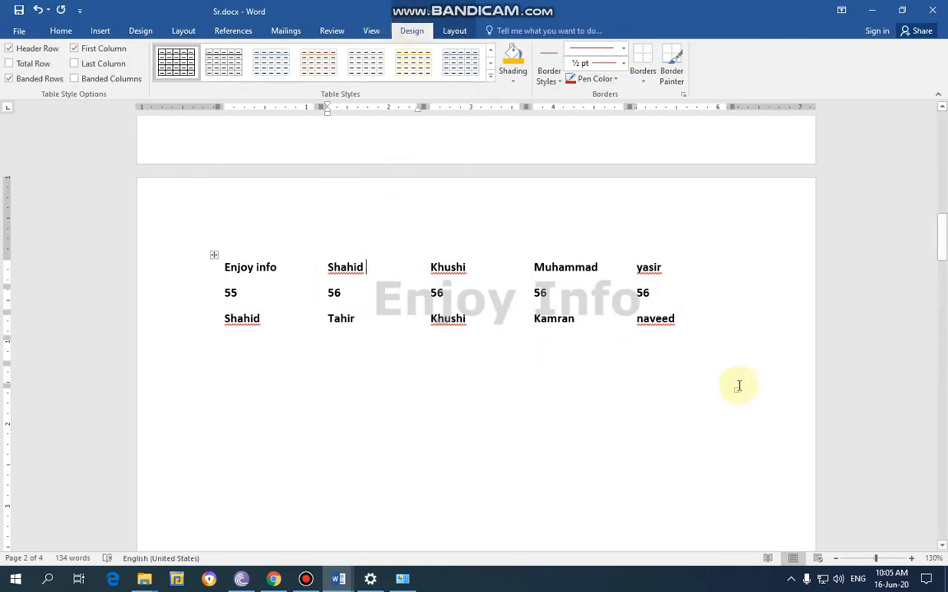
pyautogui.moveTo(738, 385); pyautogui.dragTo(155, 234)
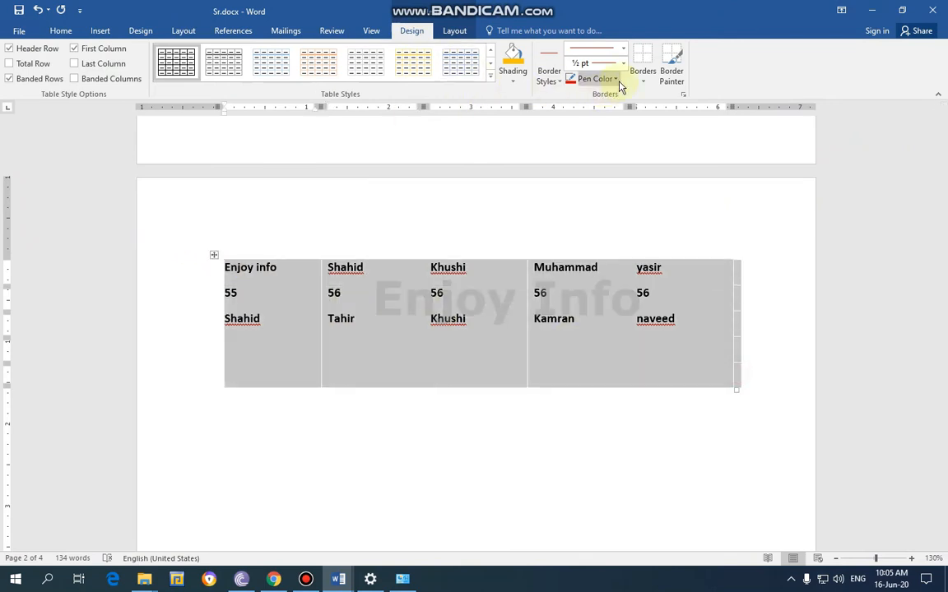
pyautogui.click(641, 79)
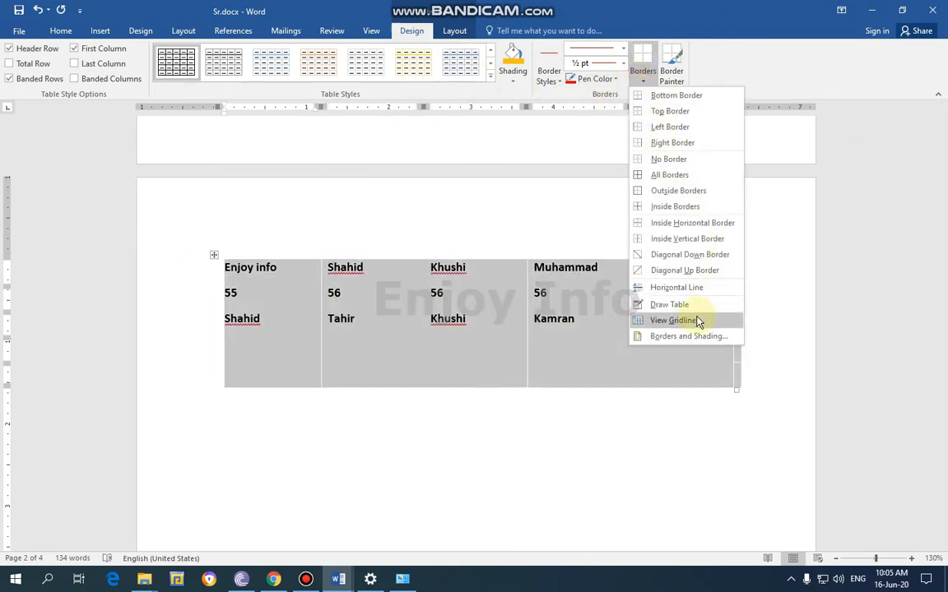
pyautogui.click(697, 320)
pyautogui.click(674, 440)
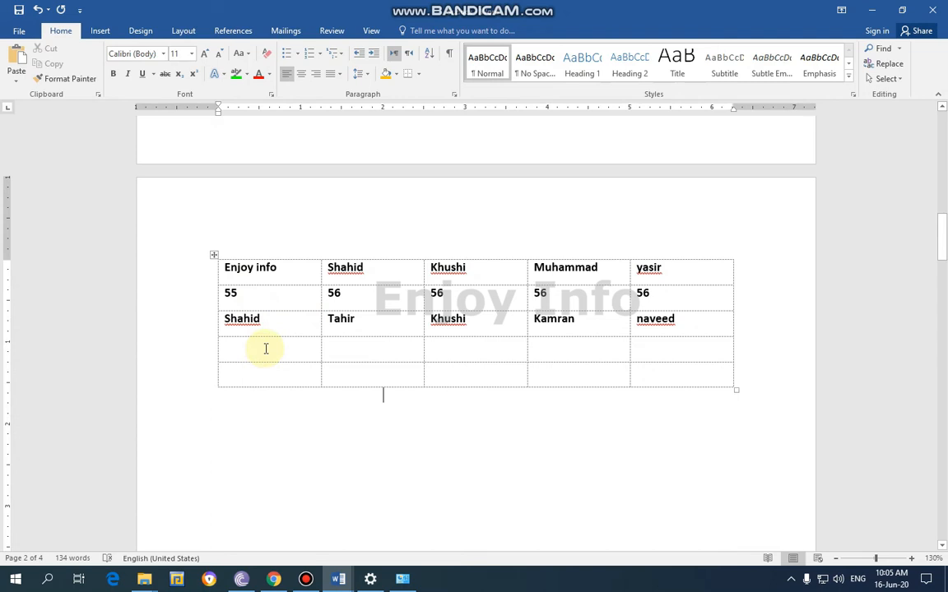
# Check how the borderless table looks in the print preview and return to the document
pyautogui.hotkey('ctrl', 'p')
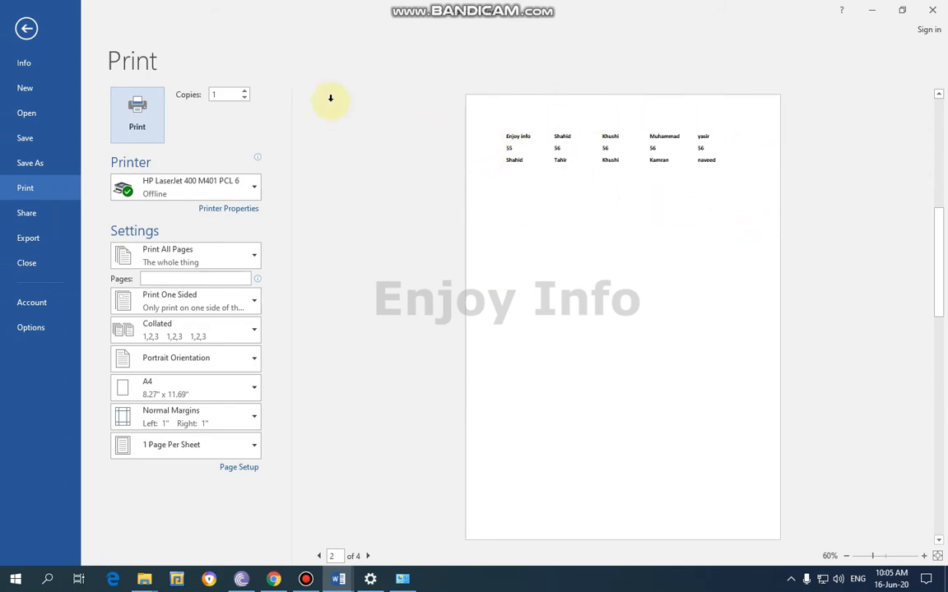
pyautogui.click(29, 29)
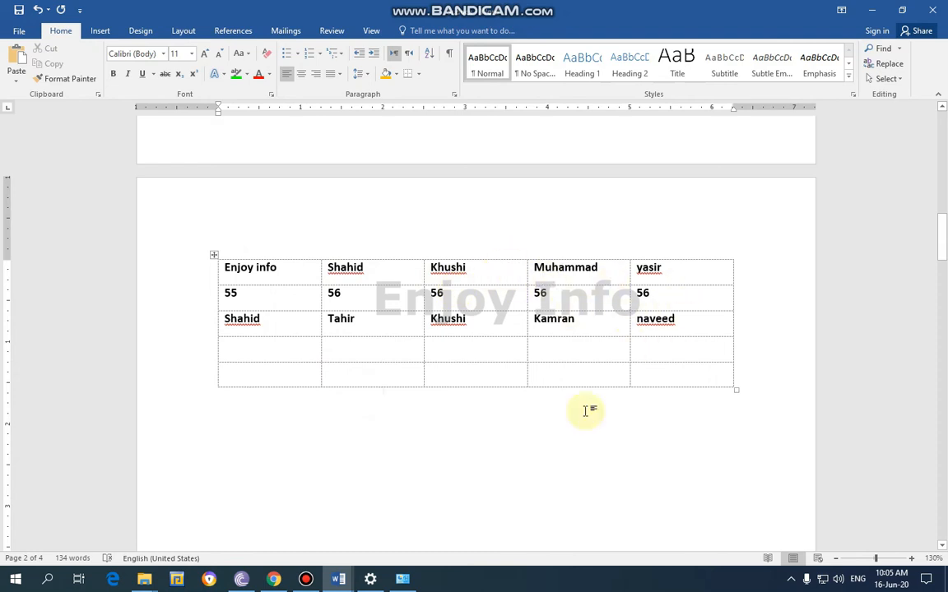
# Apply all borders to the whole borderless 5x5 table using the current red ½ pt pen
pyautogui.moveTo(745, 392); pyautogui.dragTo(244, 269)
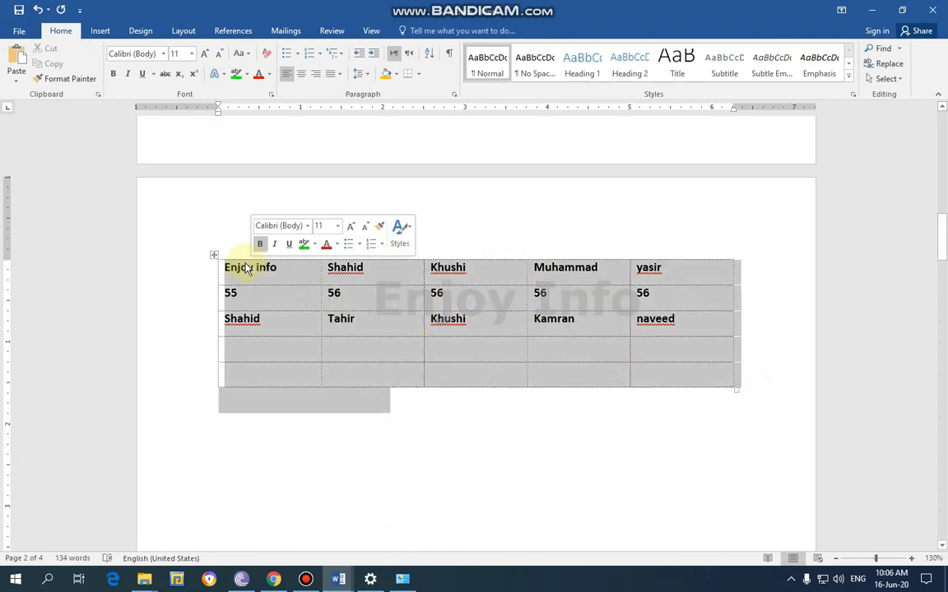
pyautogui.click(371, 296)
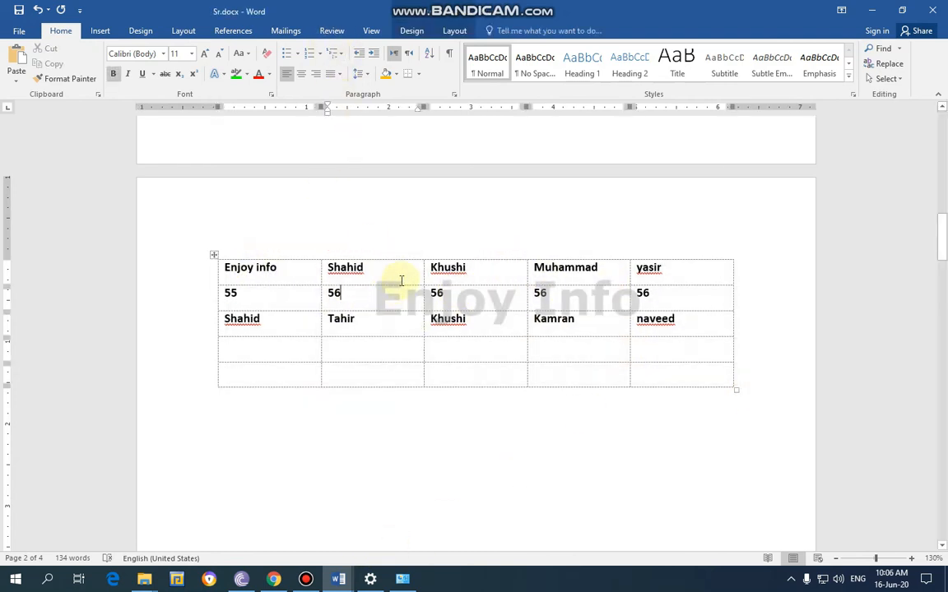
pyautogui.click(412, 32)
pyautogui.moveTo(759, 381); pyautogui.dragTo(158, 259)
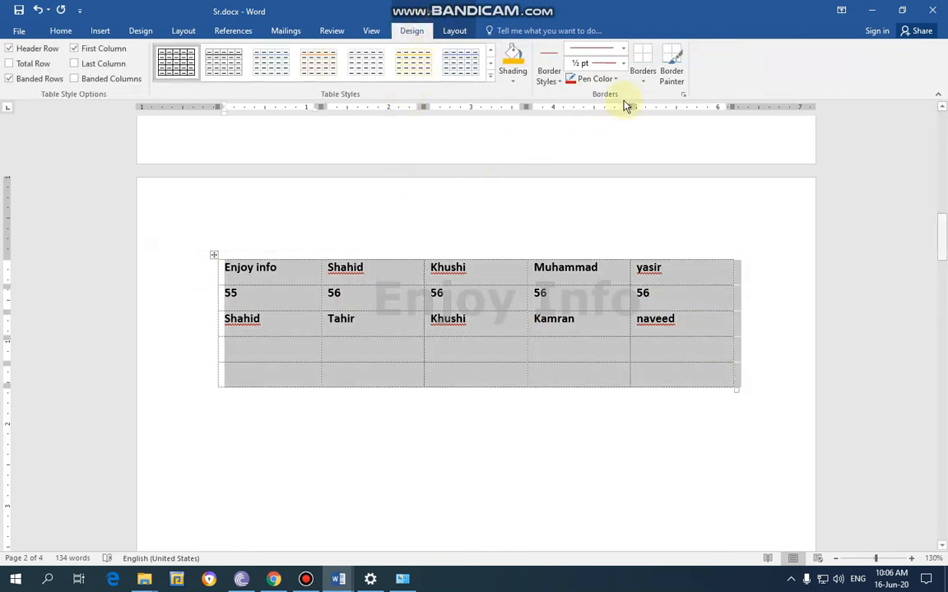
pyautogui.click(644, 83)
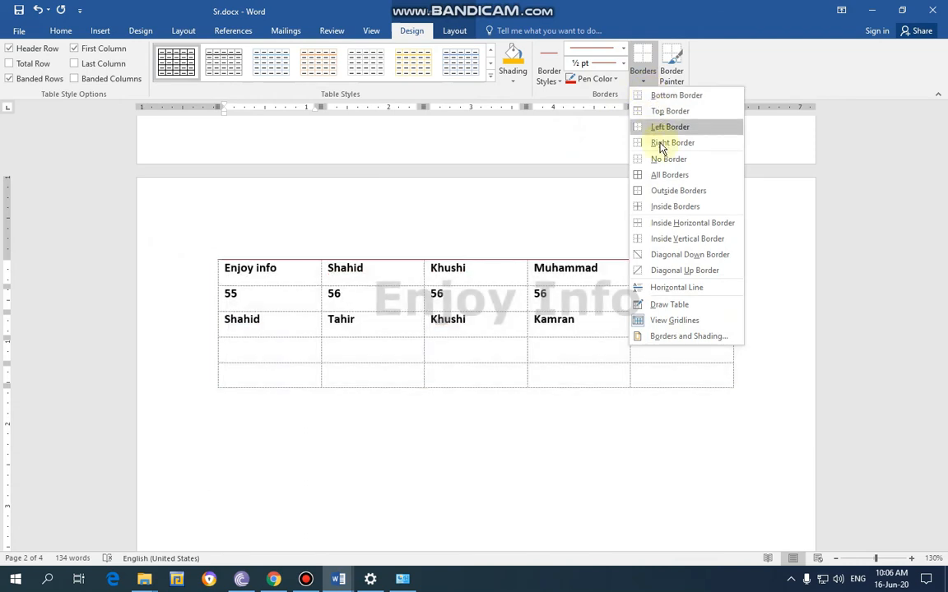
pyautogui.click(669, 175)
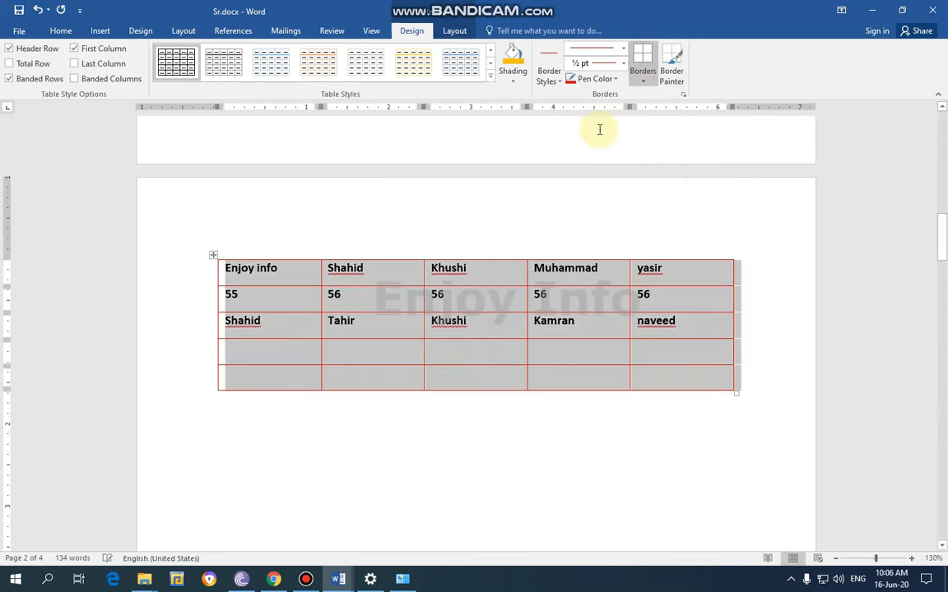
# Set the pen color to black and apply all borders to the whole table
pyautogui.click(617, 80)
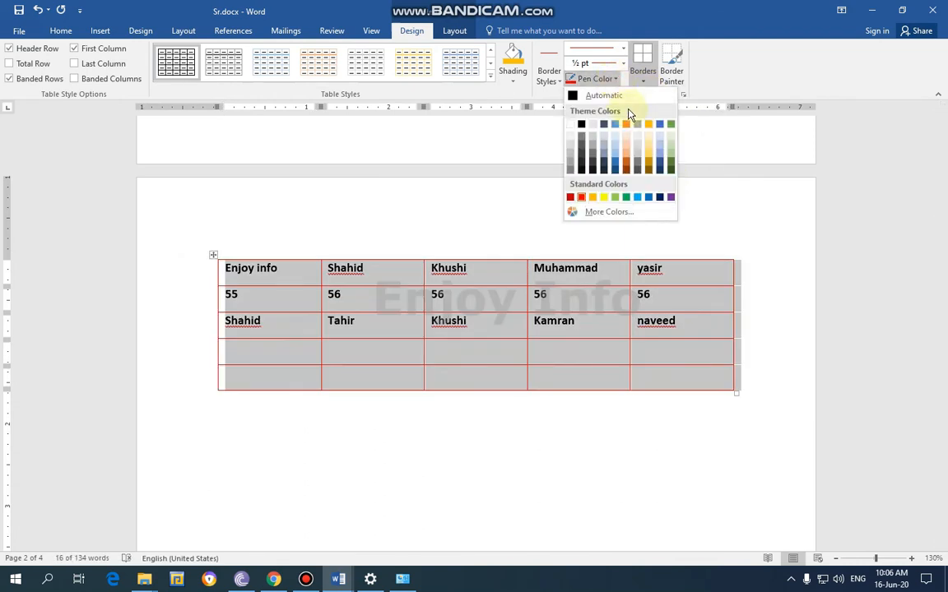
pyautogui.click(580, 125)
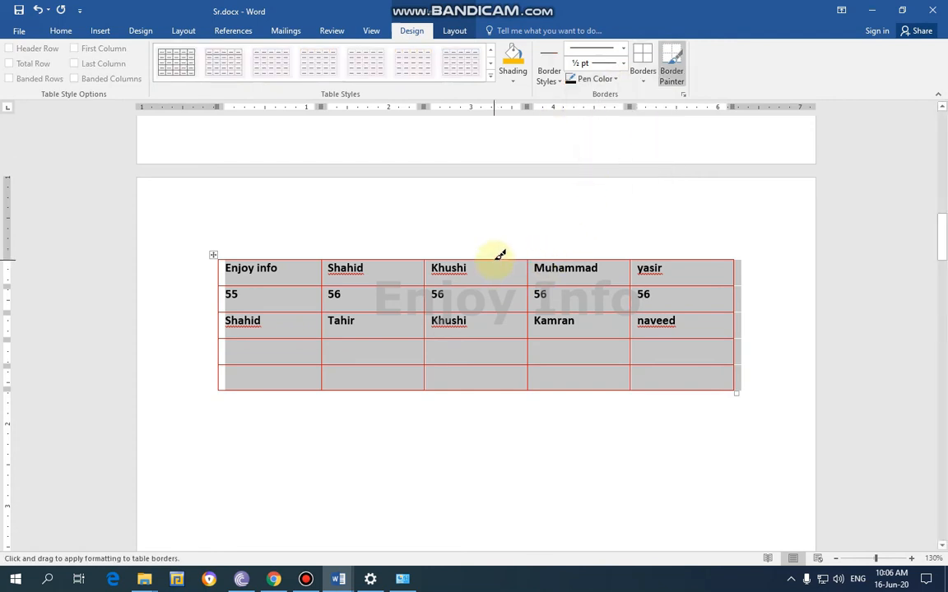
pyautogui.click(644, 82)
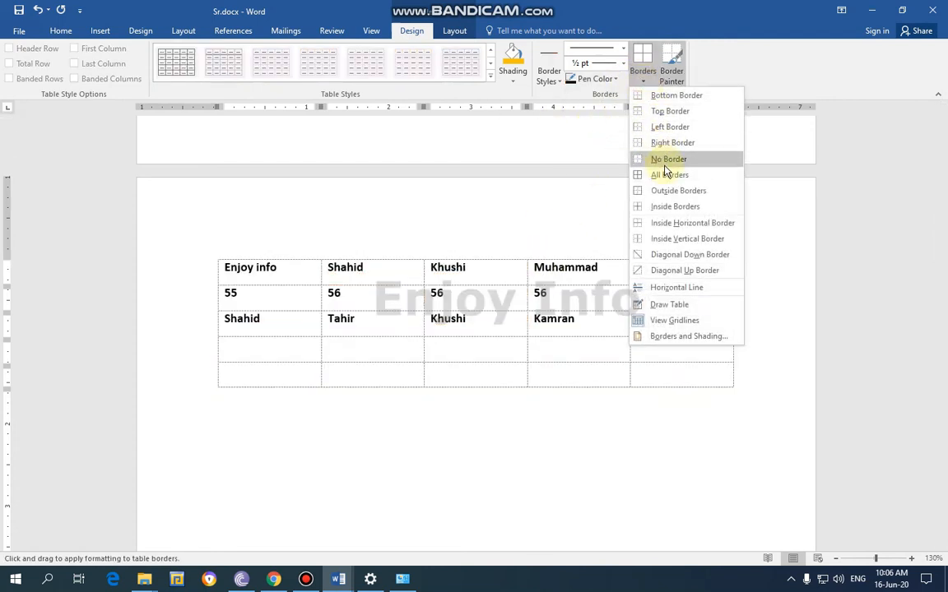
pyautogui.click(668, 173)
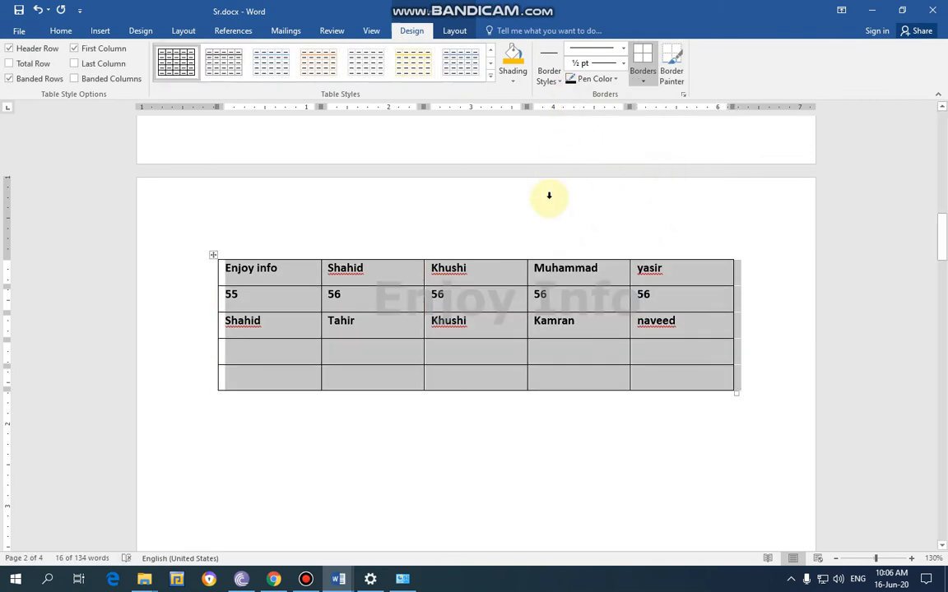
# Set the border pen color to a custom teal, RGB 0, 204, 153
pyautogui.click(596, 79)
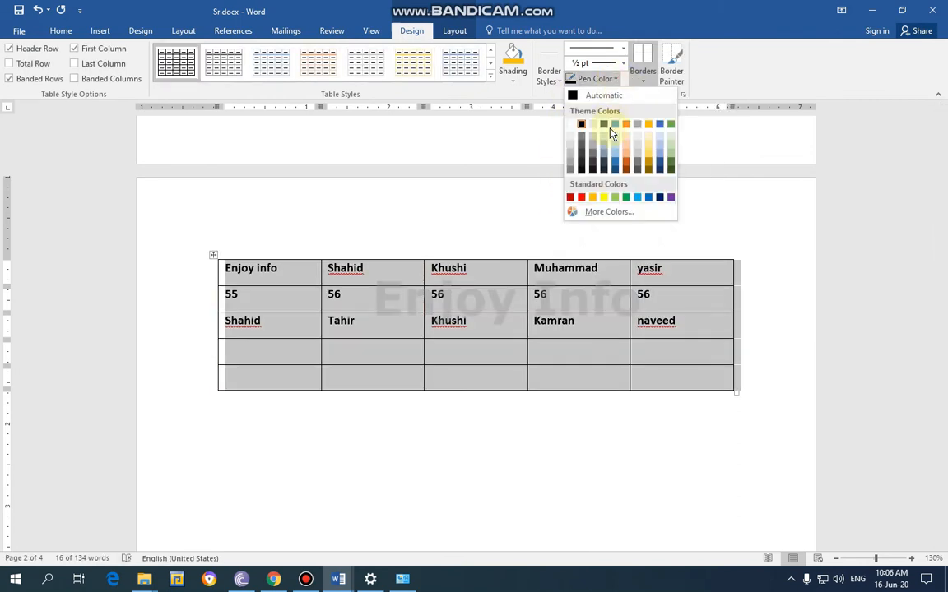
pyautogui.click(610, 212)
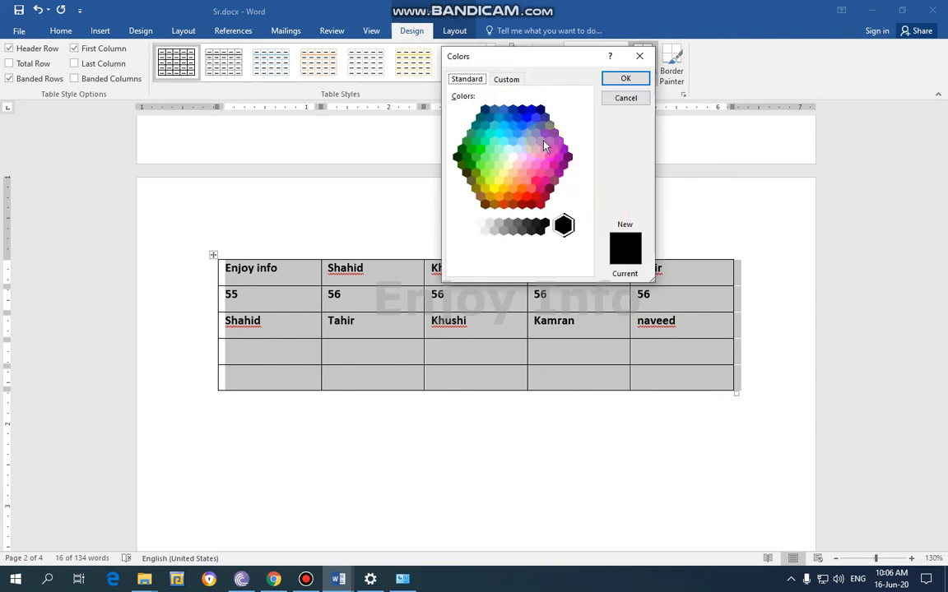
pyautogui.click(501, 174)
pyautogui.click(480, 134)
pyautogui.click(506, 79)
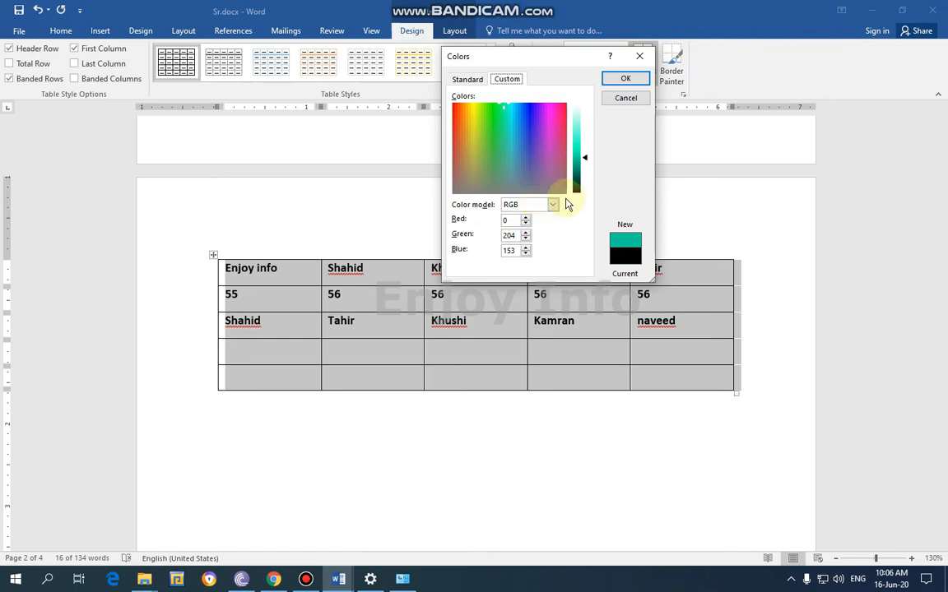
pyautogui.click(623, 79)
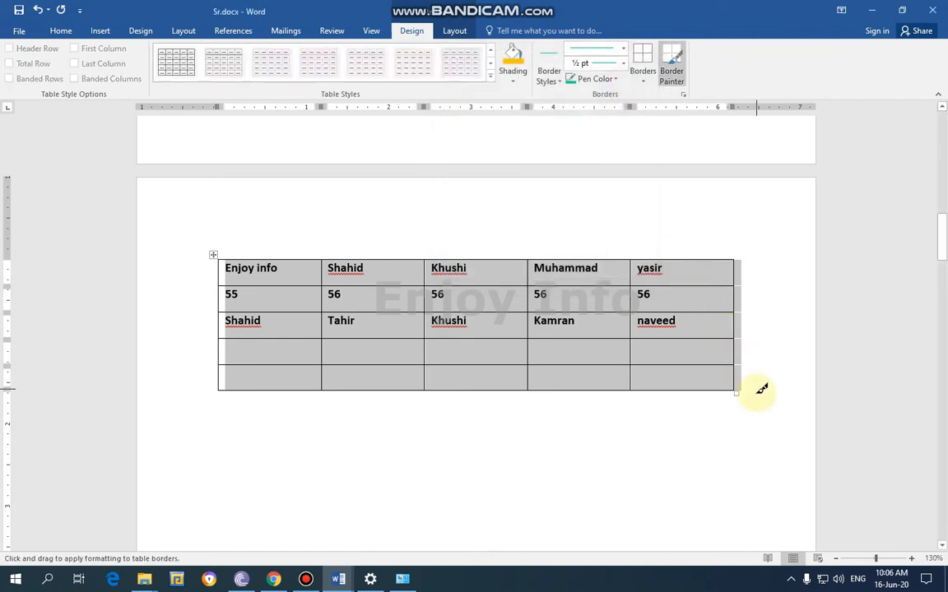
# Shade the header row of the laptop serial number table on the first page black
pyautogui.scroll(-10, 445, 248)
pyautogui.scroll(-15, 448, 244)
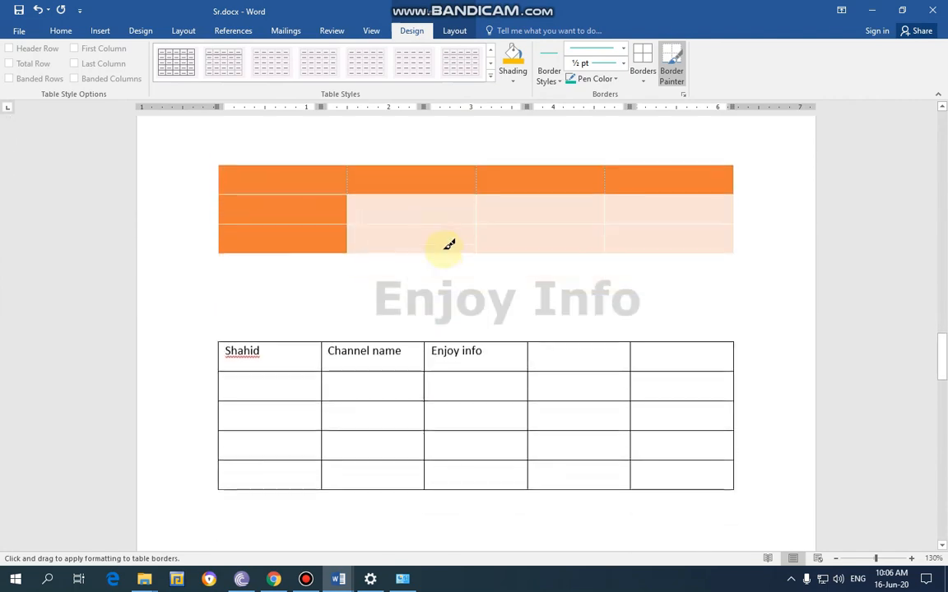
pyautogui.scroll(1, 445, 256)
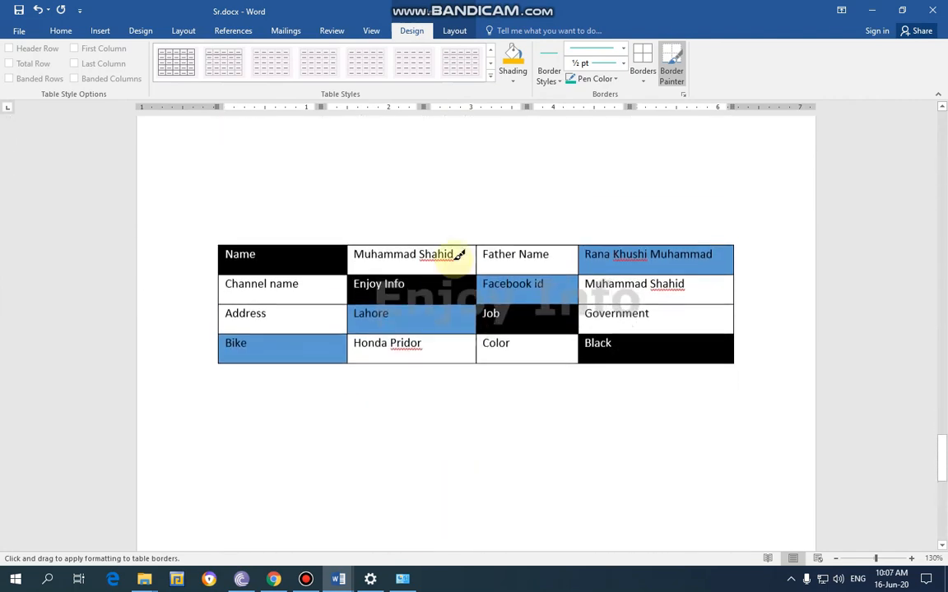
pyautogui.click(895, 274)
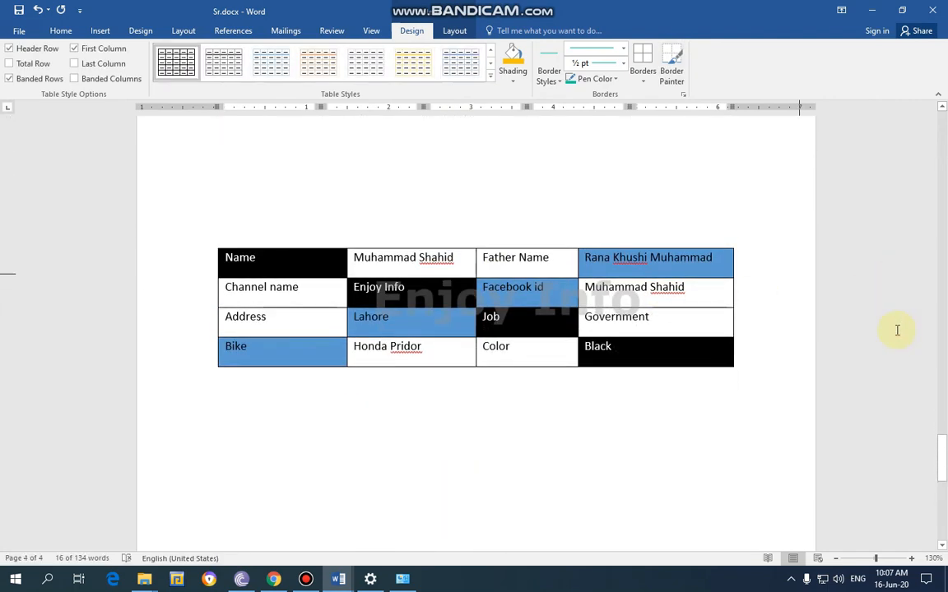
pyautogui.scroll(-3, 888, 411)
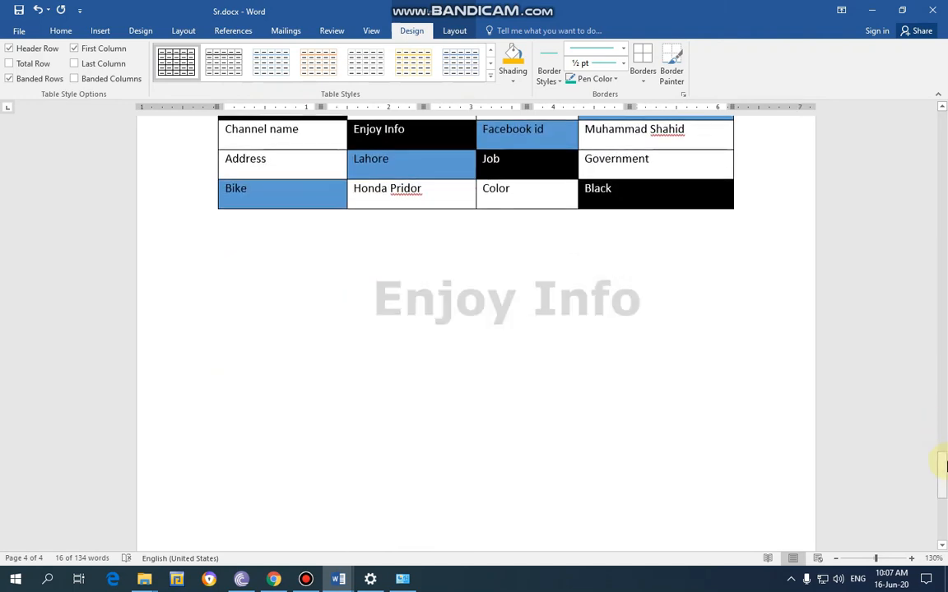
pyautogui.moveTo(935, 461); pyautogui.dragTo(937, 118)
pyautogui.moveTo(769, 219); pyautogui.dragTo(197, 221)
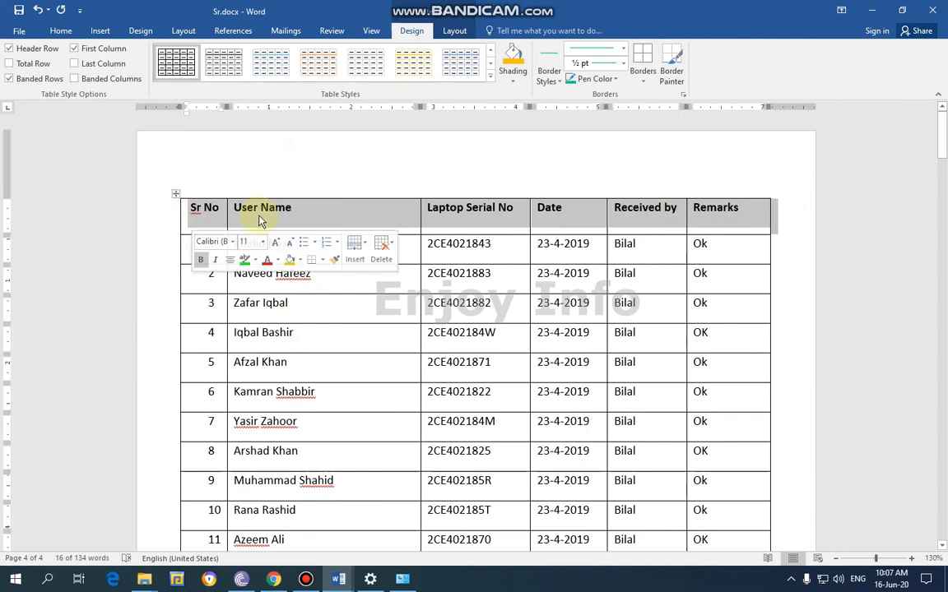
pyautogui.click(513, 88)
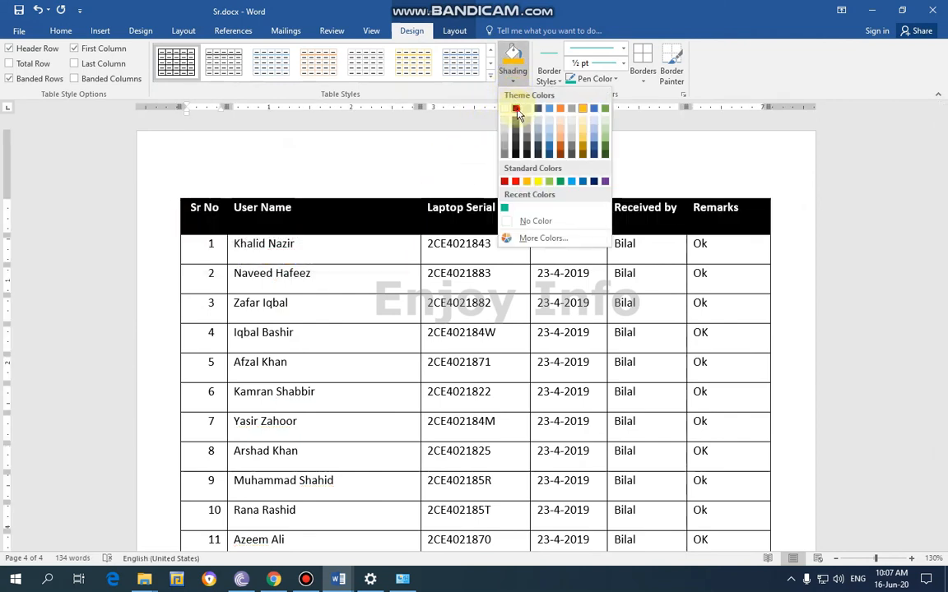
pyautogui.click(519, 108)
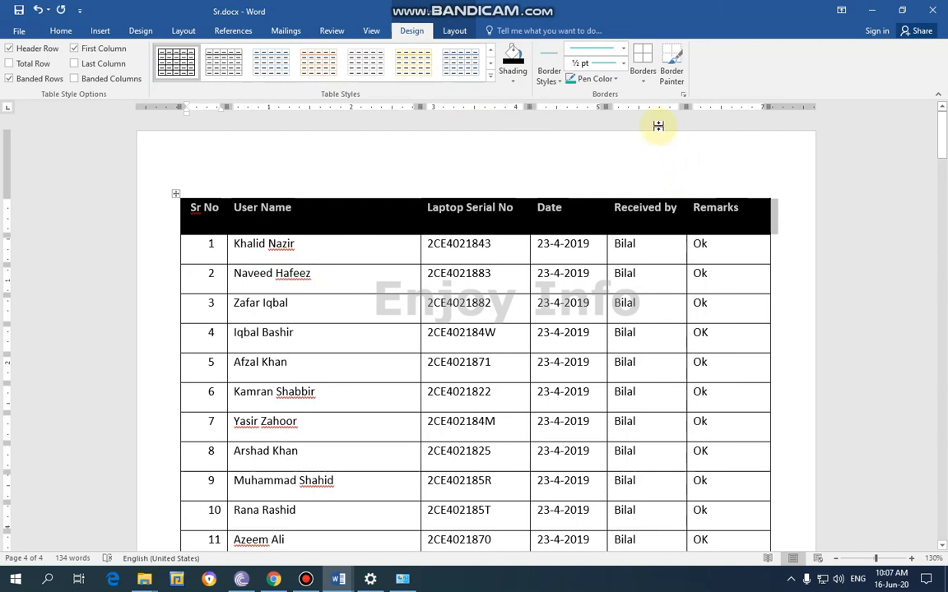
# Apply outside borders in the teal pen color to the black header row
pyautogui.click(645, 86)
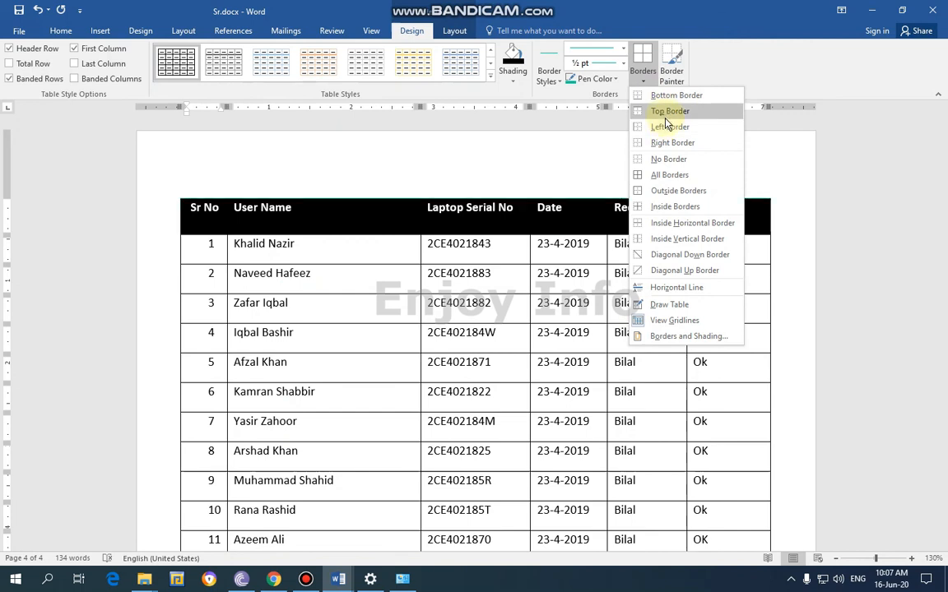
pyautogui.click(676, 193)
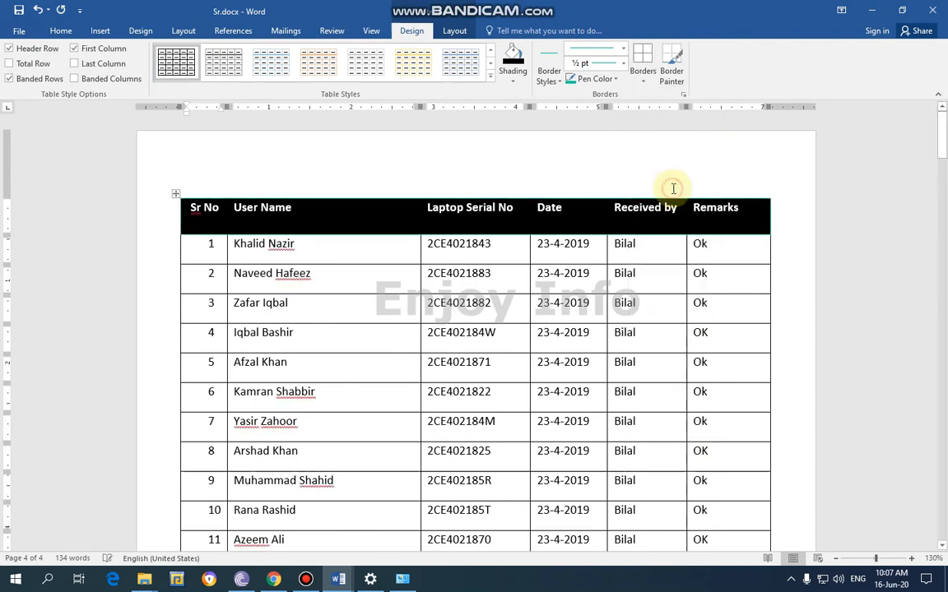
pyautogui.click(643, 81)
pyautogui.click(609, 82)
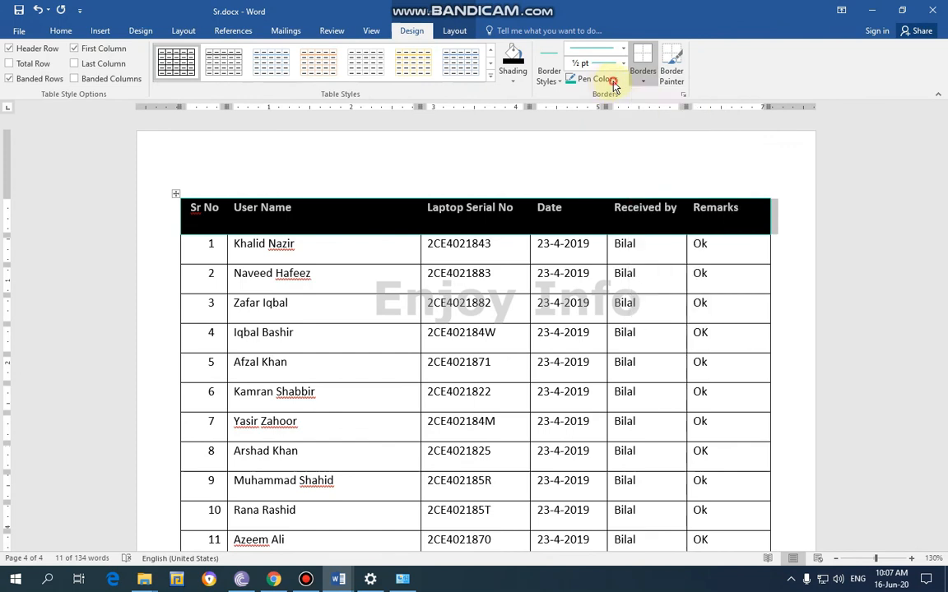
# Set the pen color to red and apply a top border and a bottom border to the header row
pyautogui.click(608, 80)
pyautogui.click(581, 199)
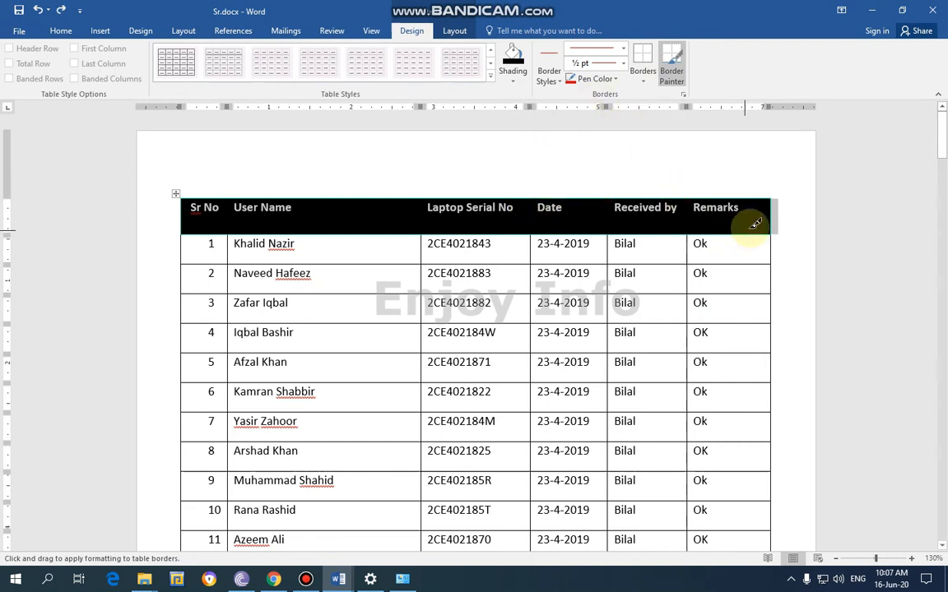
pyautogui.click(645, 82)
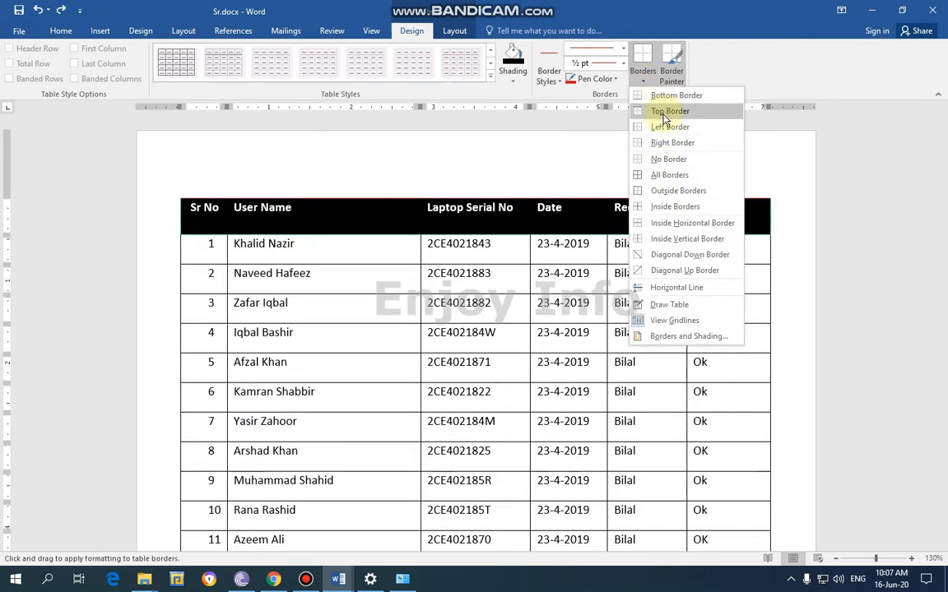
pyautogui.click(665, 115)
pyautogui.click(643, 79)
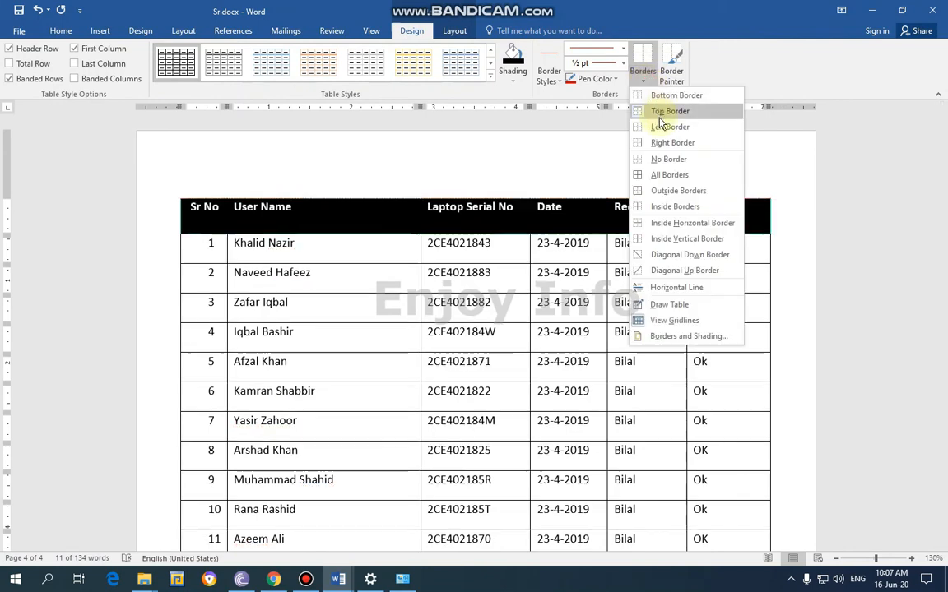
pyautogui.click(663, 97)
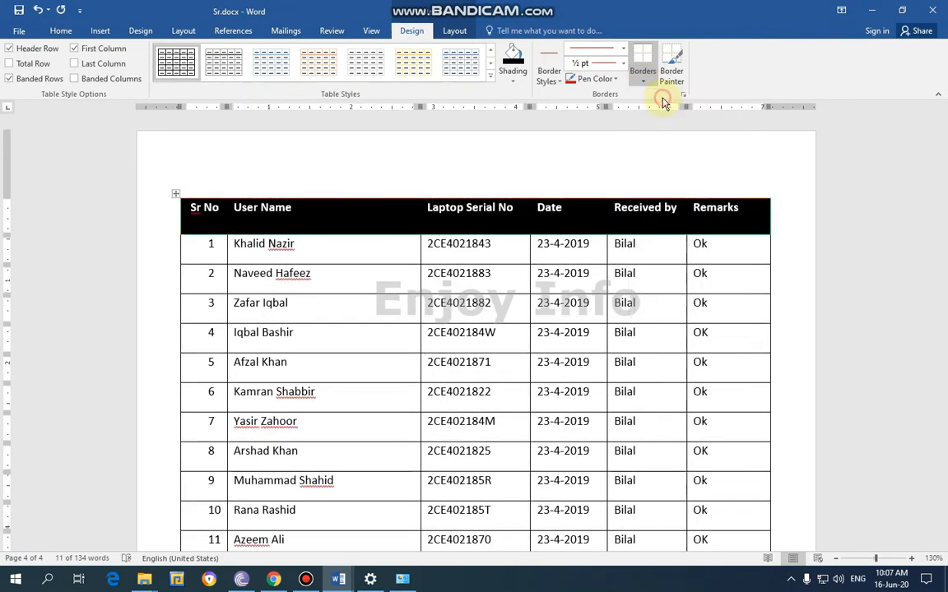
# Apply red inside borders and outside borders to the header row, then deselect it
pyautogui.click(643, 86)
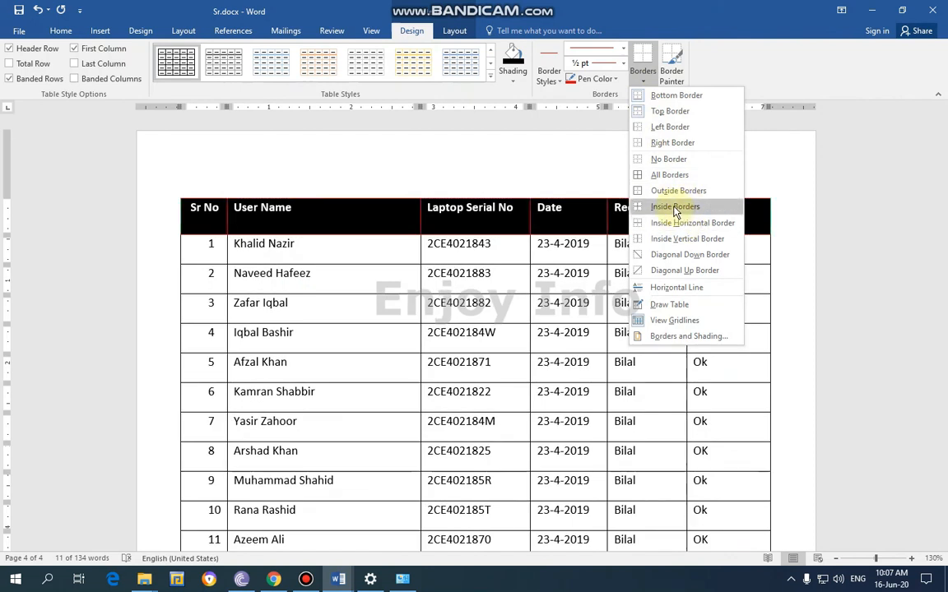
pyautogui.click(675, 211)
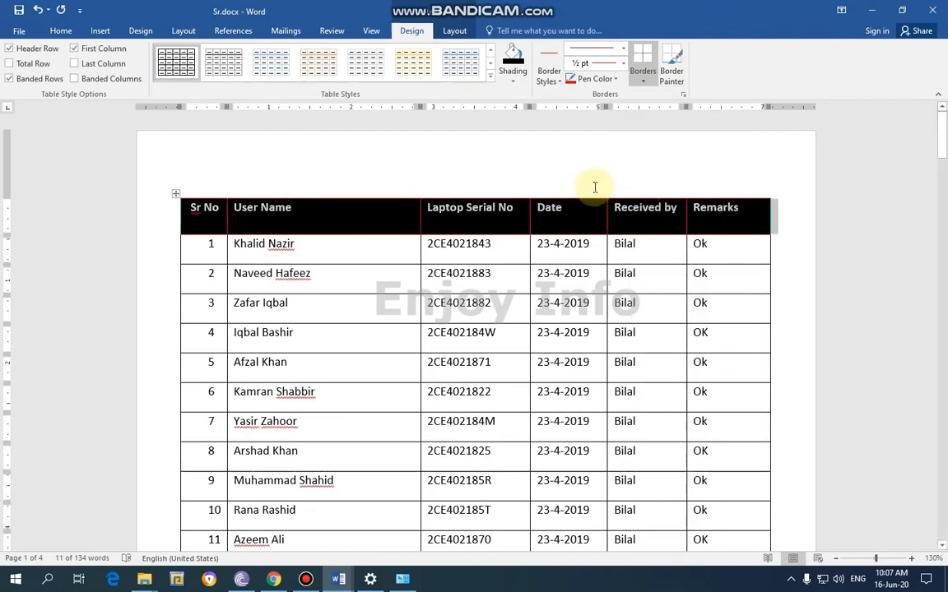
pyautogui.click(643, 82)
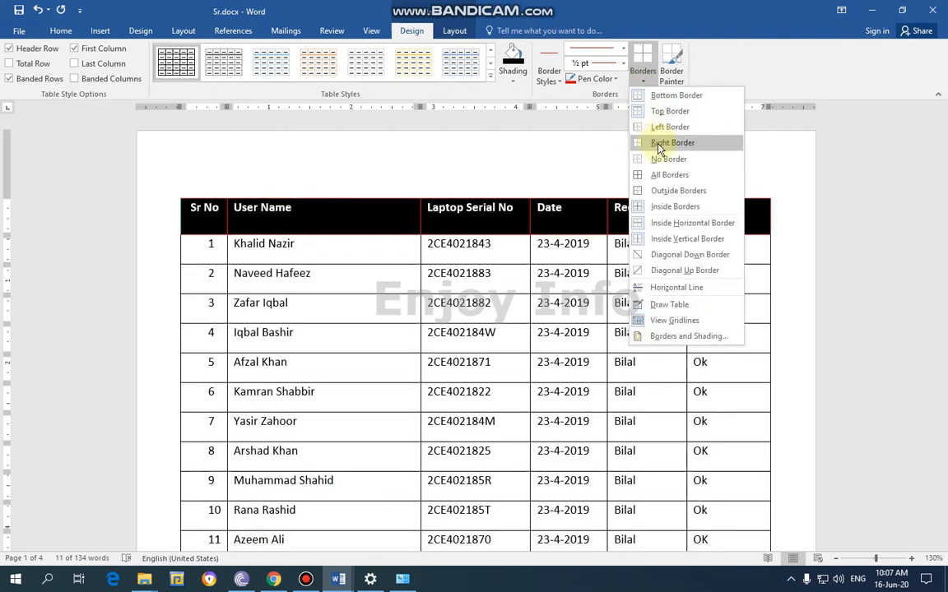
pyautogui.click(673, 190)
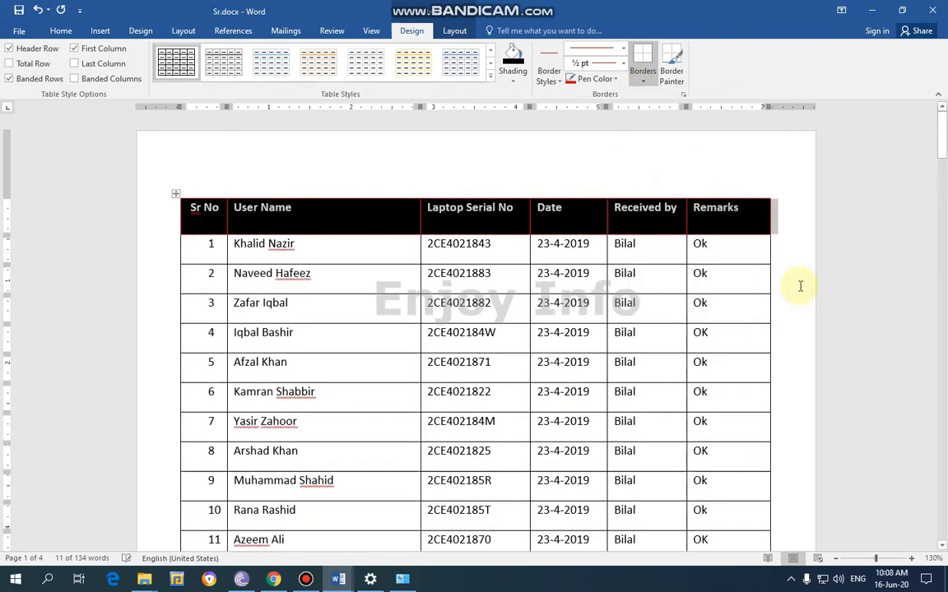
pyautogui.click(848, 286)
# Review the formatted laptop serial number table and the design and layout tools available for it
pyautogui.scroll(1, 890, 308)
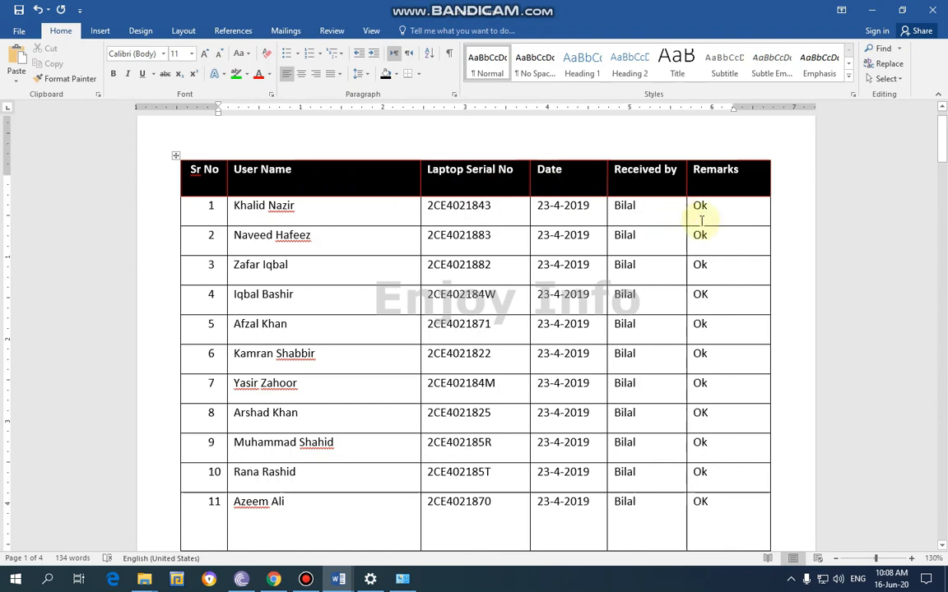
pyautogui.scroll(-3, 773, 264)
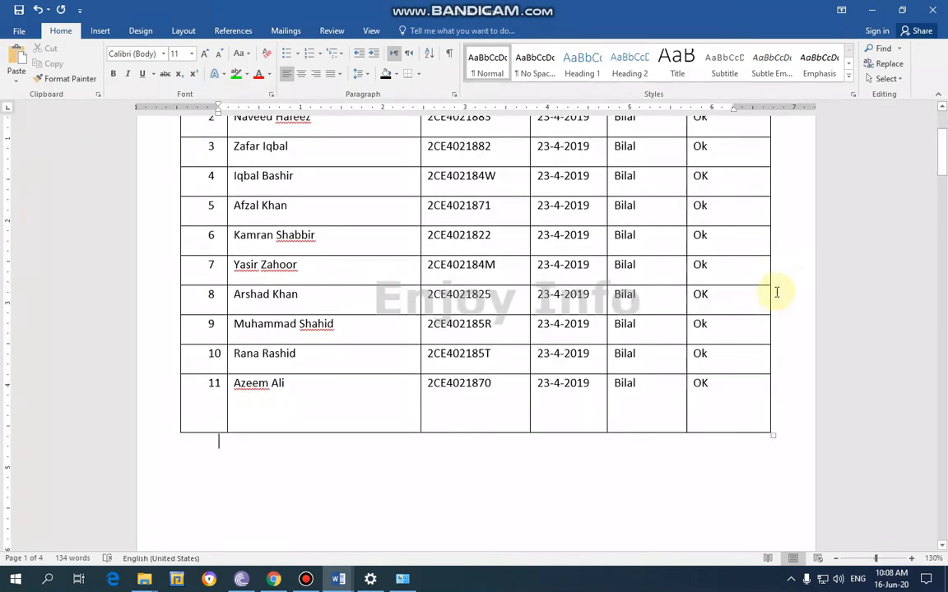
pyautogui.scroll(3, 776, 292)
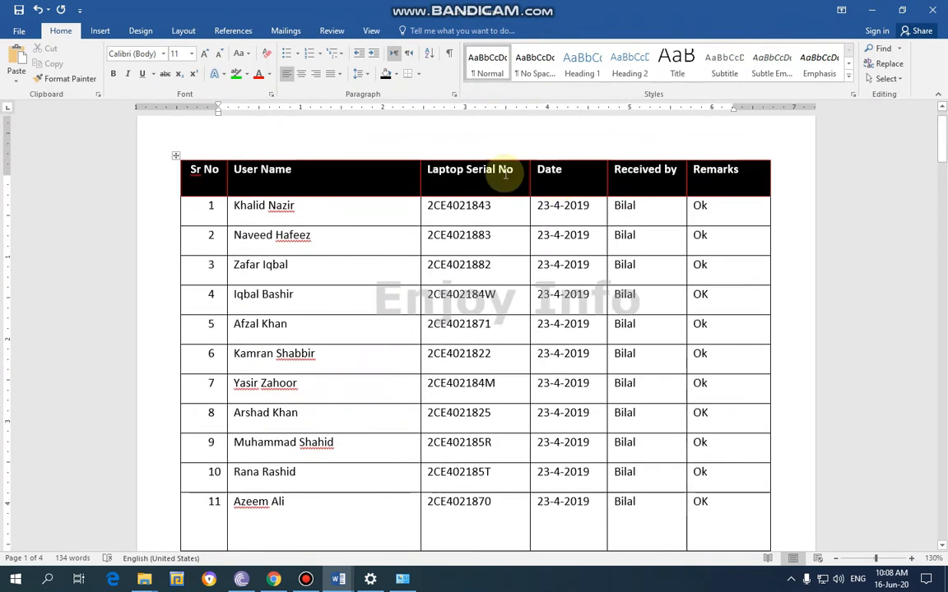
pyautogui.click(353, 205)
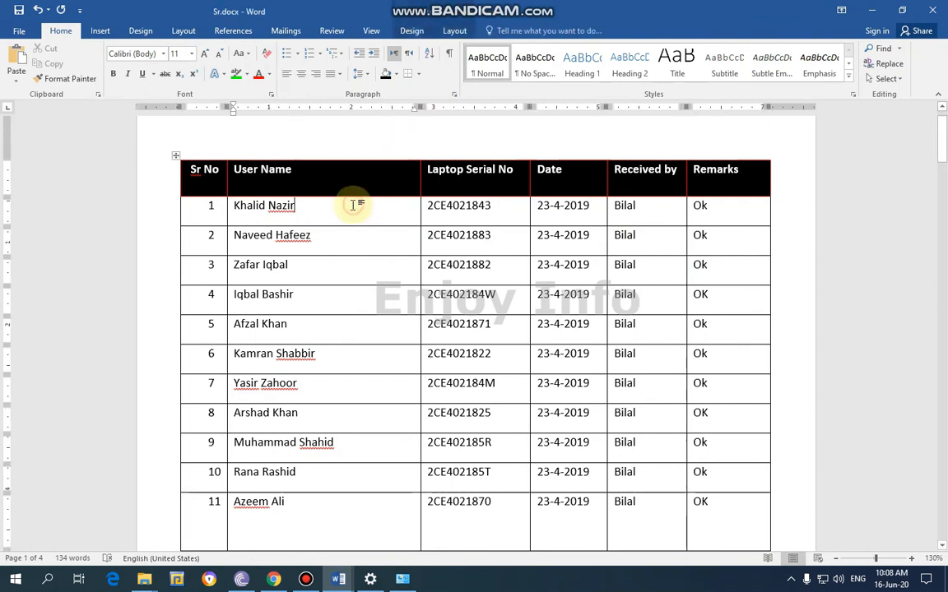
pyautogui.click(409, 32)
pyautogui.click(459, 34)
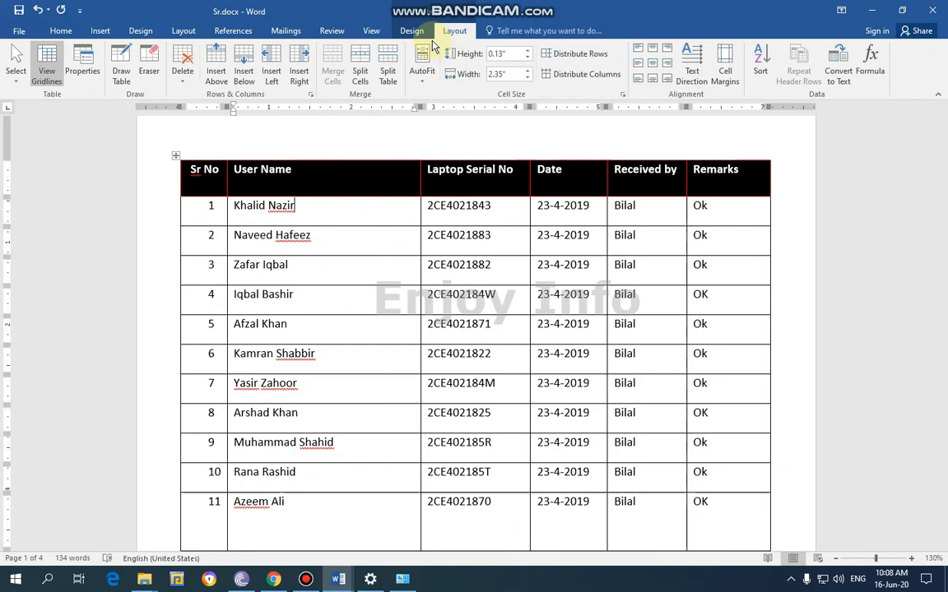
pyautogui.click(419, 33)
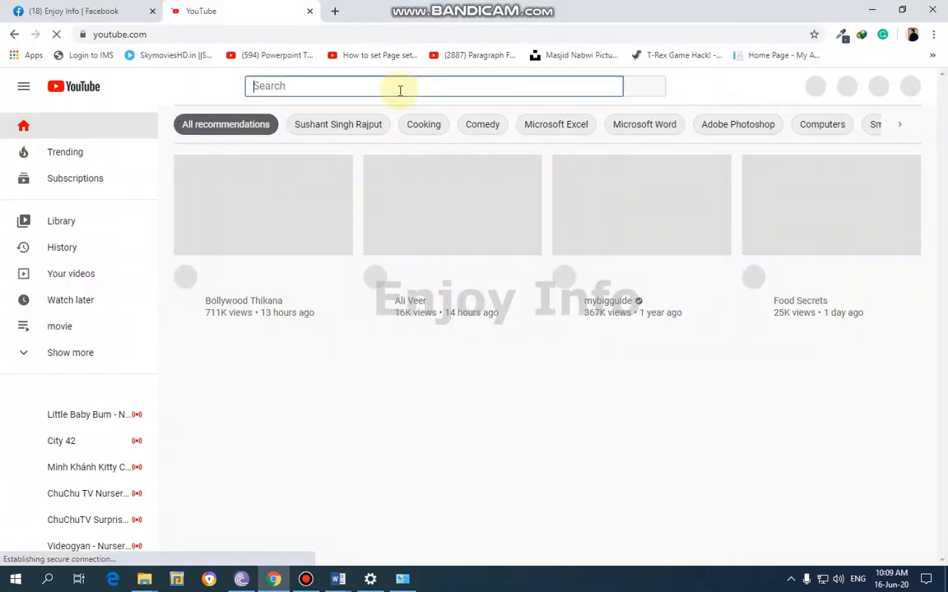
# Switch to YouTube in Chrome, search for "enjoy info" and open the Enjoy Info channel's list of videos
pyautogui.write('enjoy info')
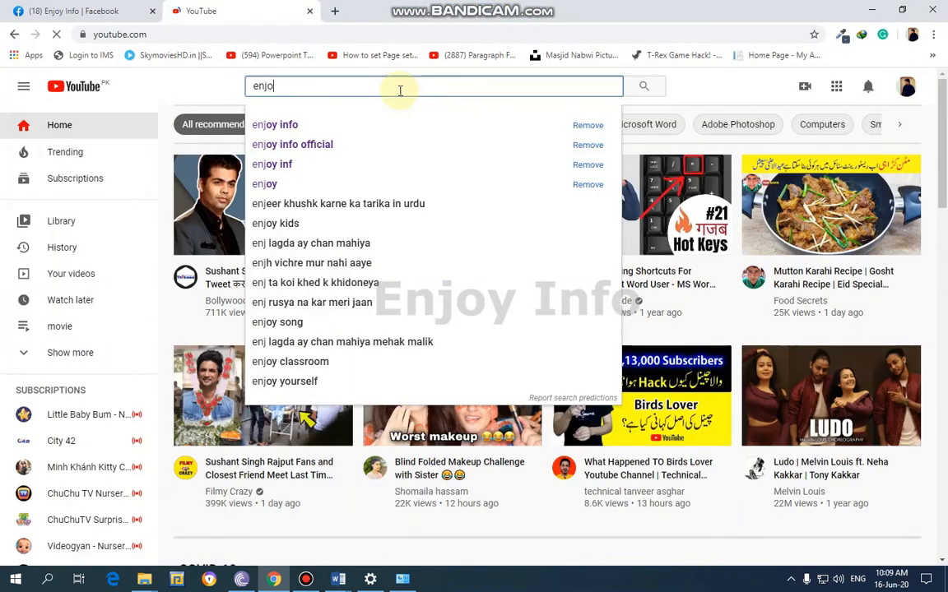
pyautogui.press('Return')
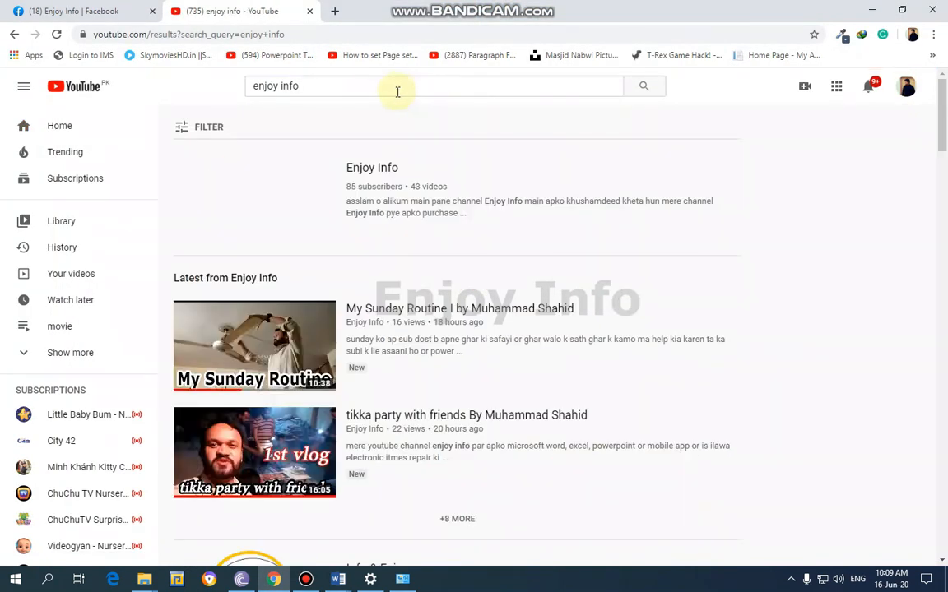
pyautogui.click(280, 192)
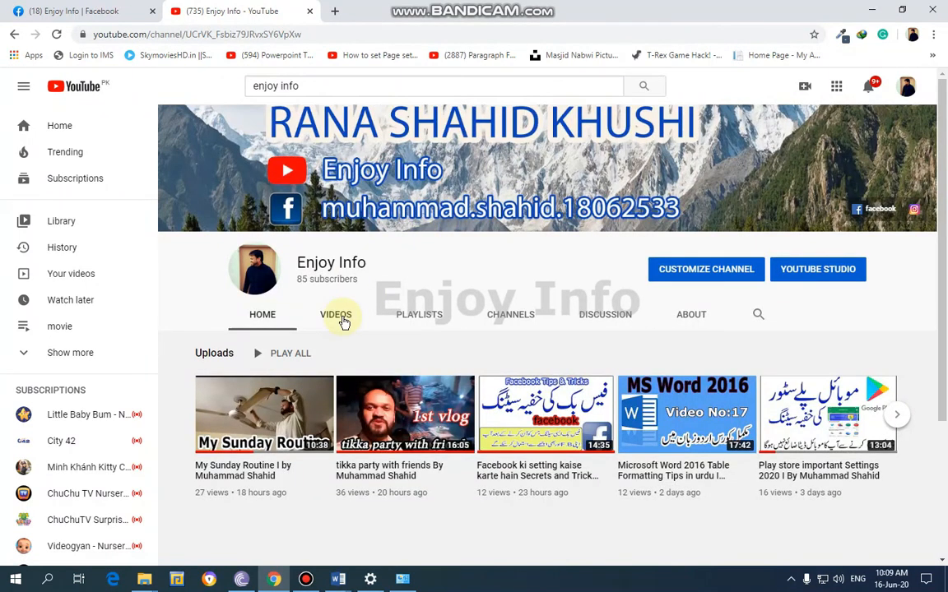
pyautogui.click(344, 322)
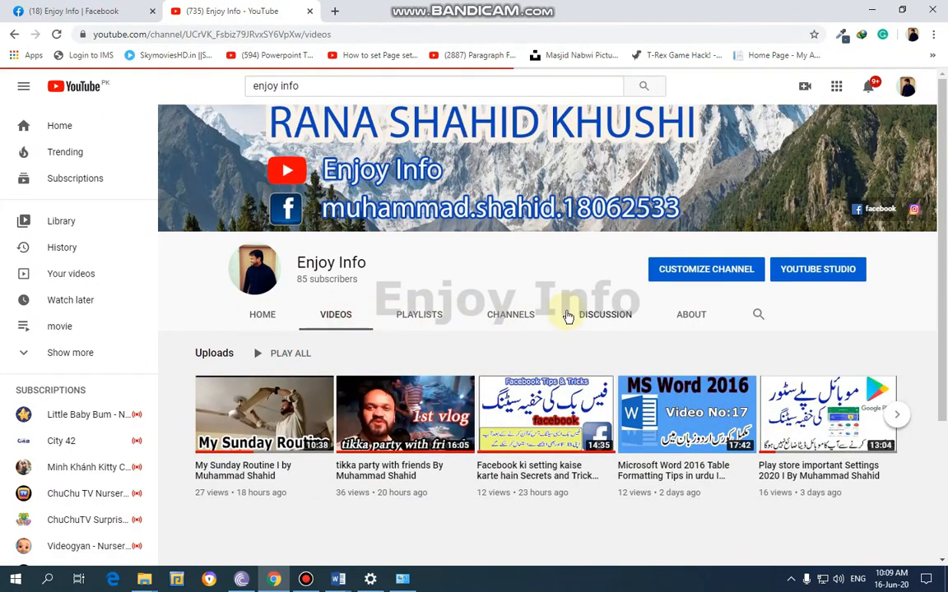
# Browse the Enjoy Info channel's uploaded videos, including the numbered MS Word 2016 tutorials
pyautogui.scroll(-10, 487, 322)
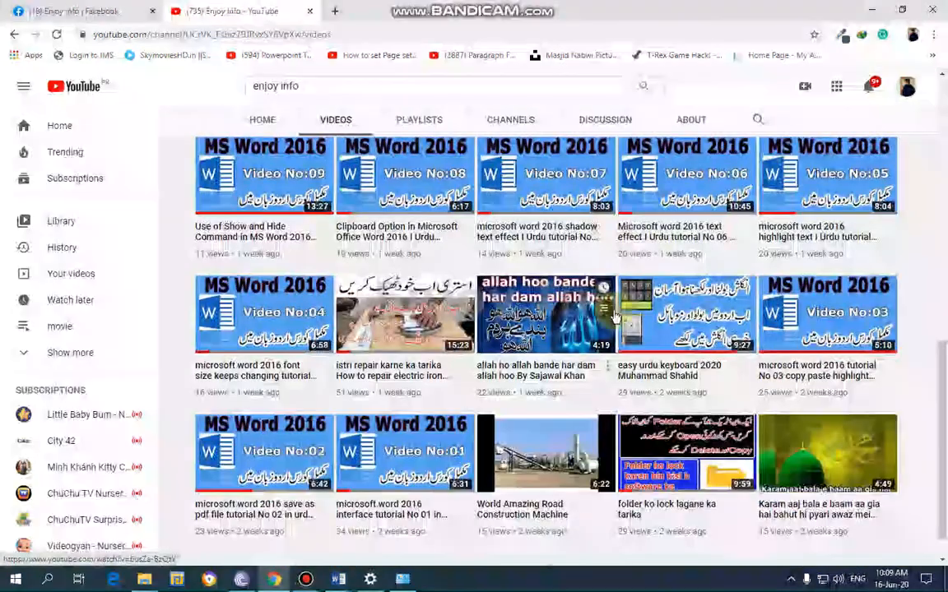
pyautogui.scroll(7, 615, 325)
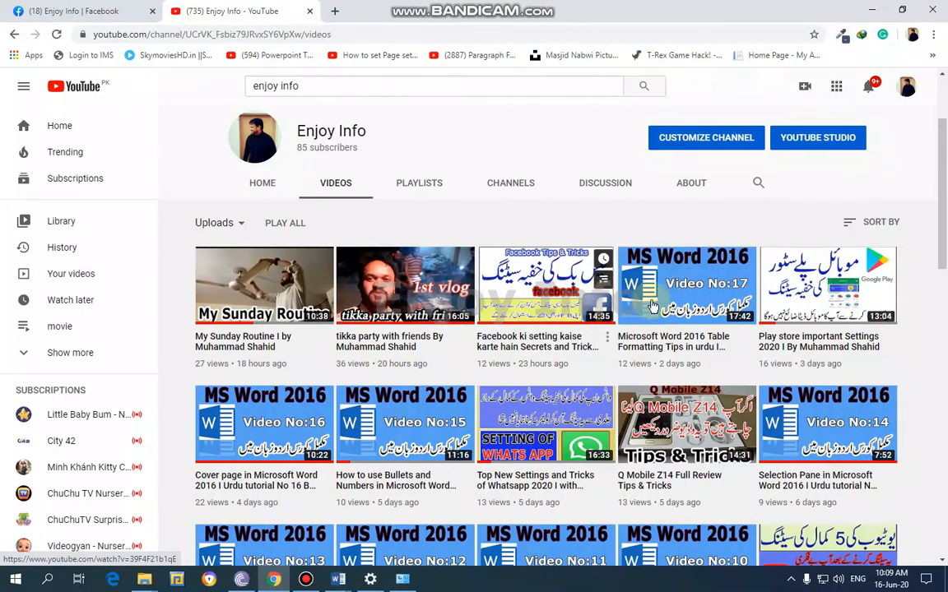
pyautogui.scroll(-8, 681, 304)
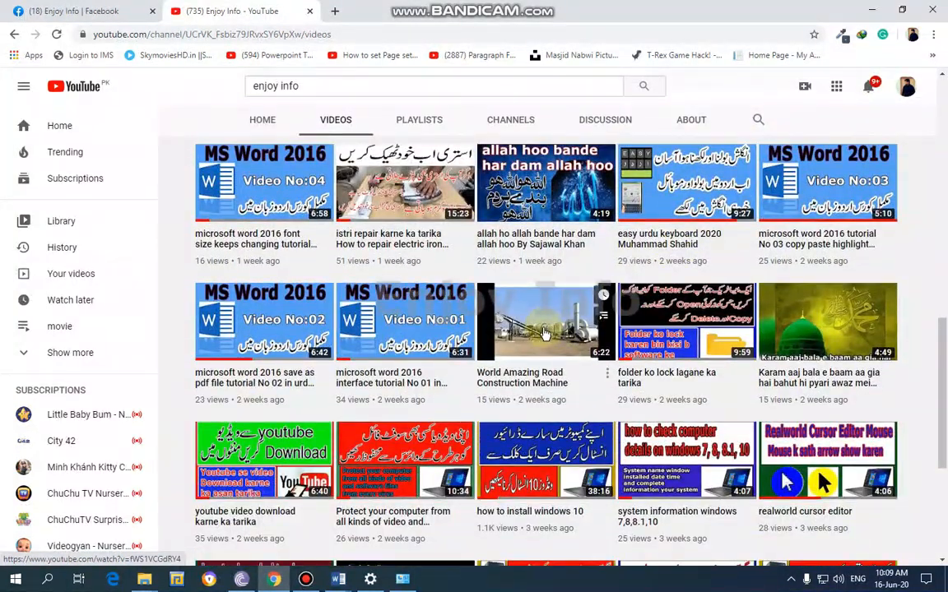
pyautogui.scroll(7, 543, 336)
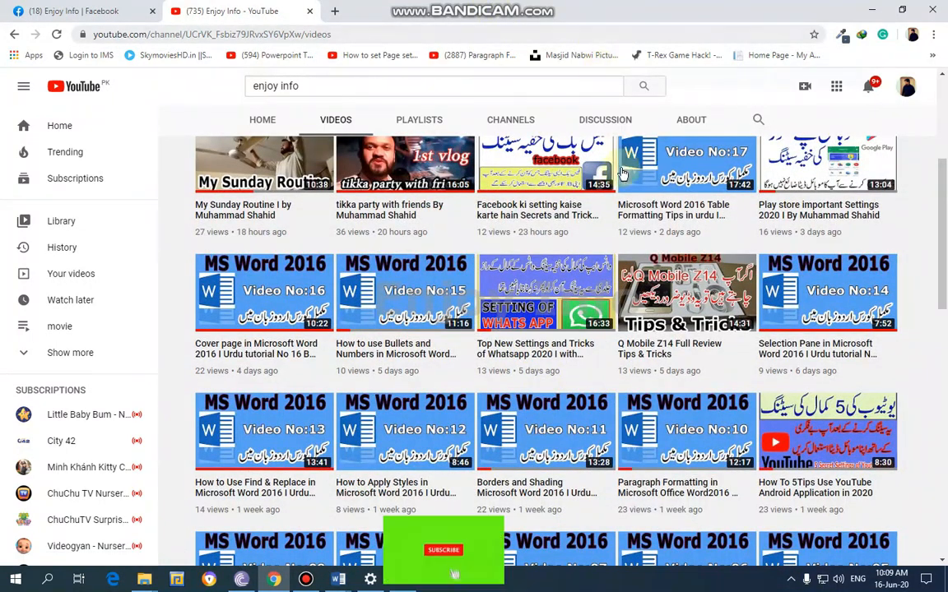
pyautogui.scroll(3, 631, 232)
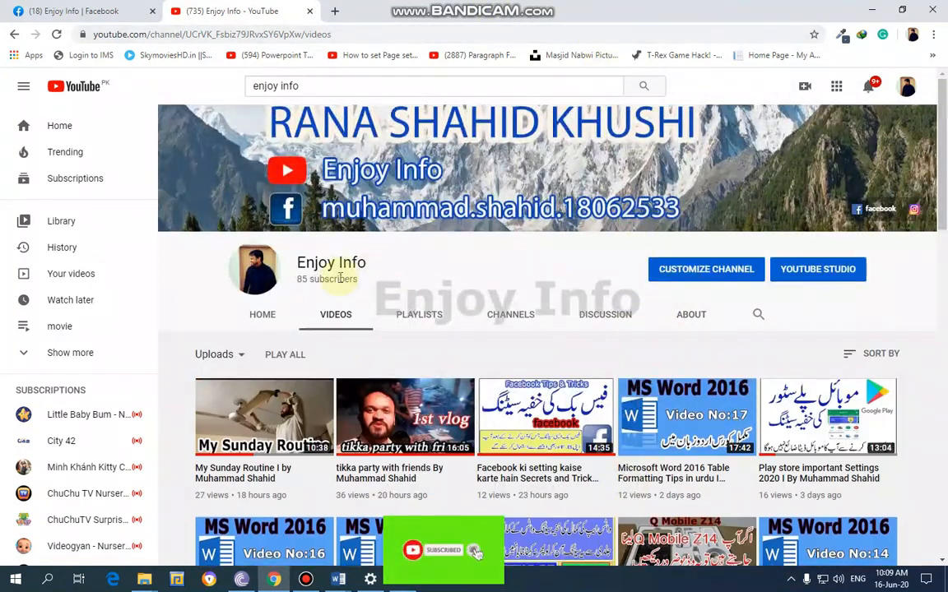
pyautogui.scroll(-5, 376, 414)
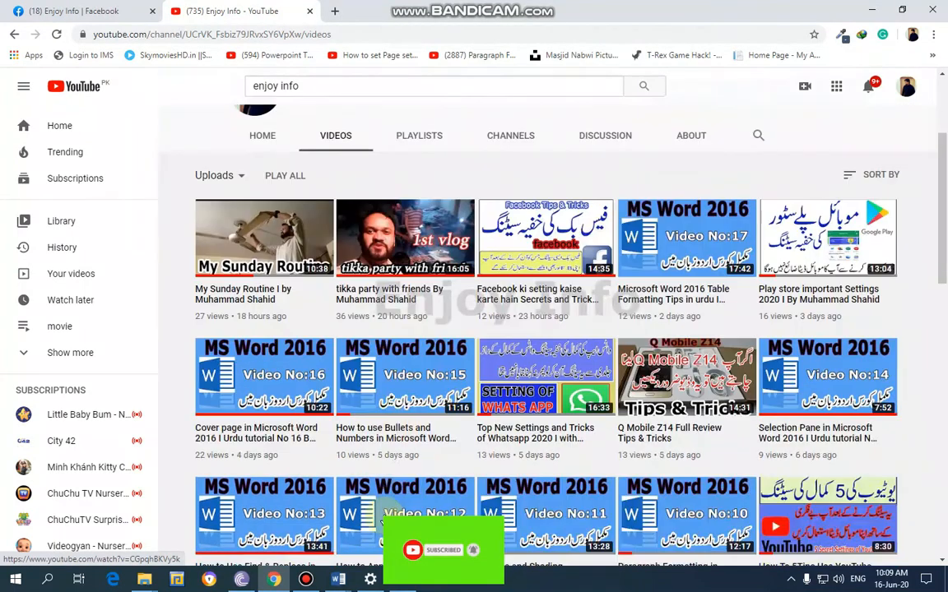
# Switch back to the Sr.docx document in Word and view the laptop serial number table
pyautogui.moveTo(338, 579)
pyautogui.click(368, 530)
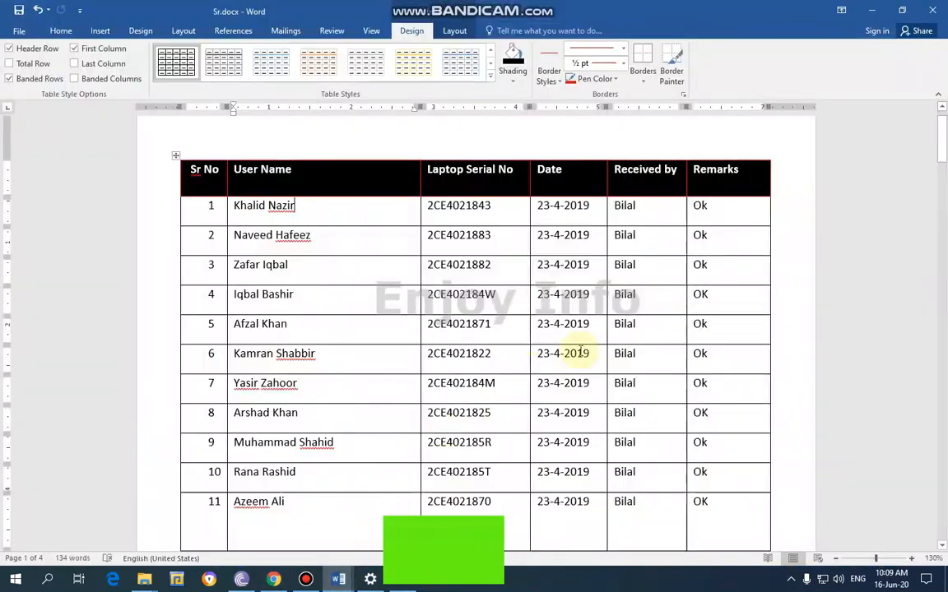
pyautogui.scroll(-1, 601, 360)
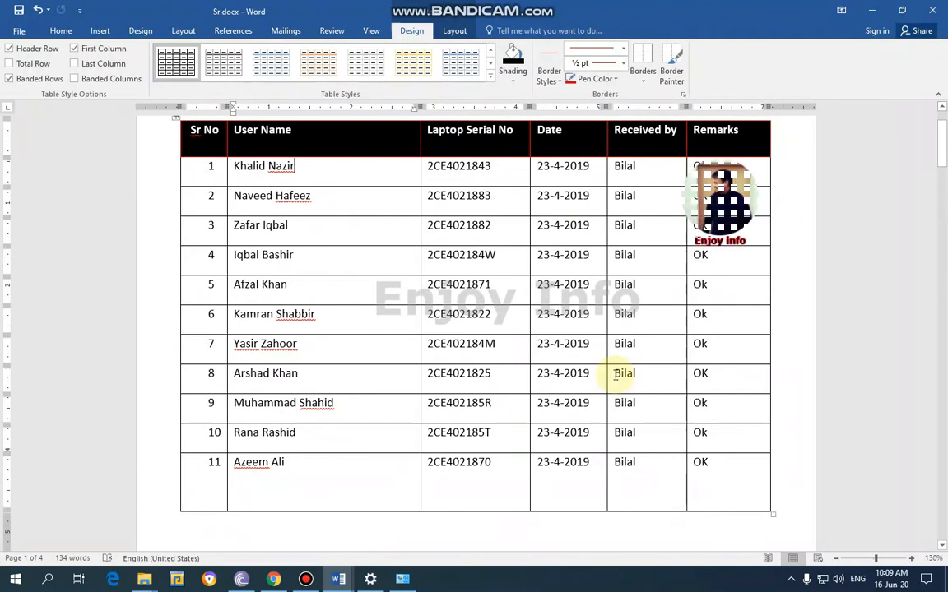